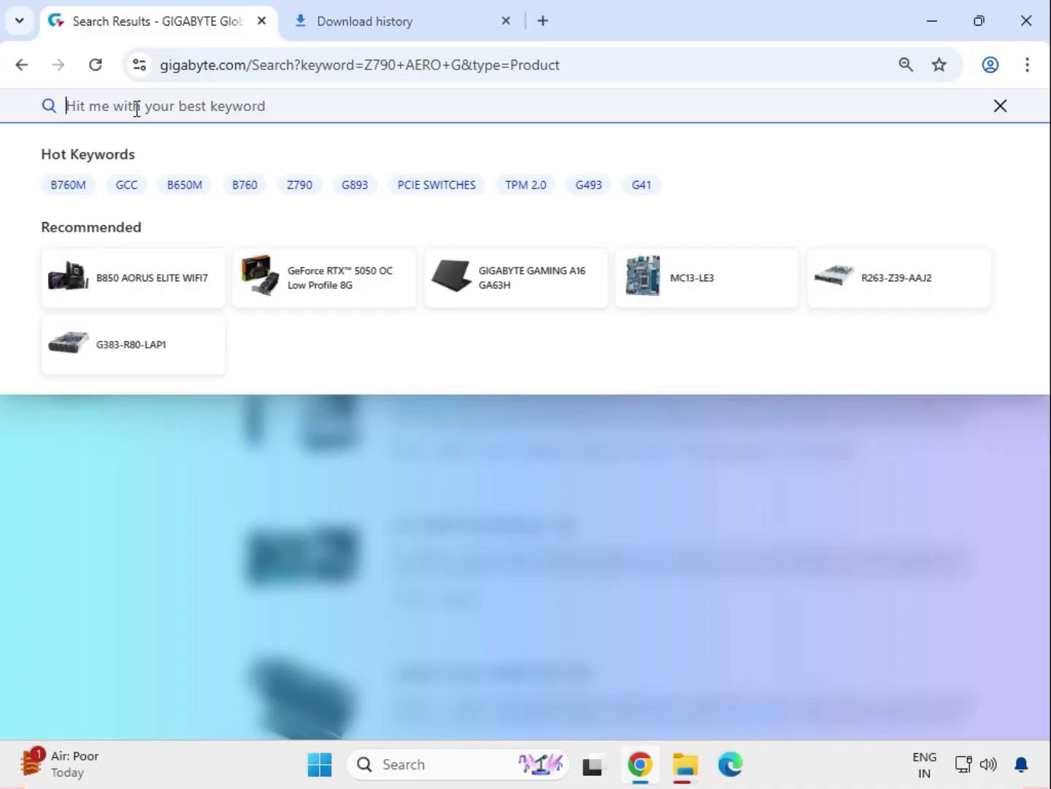
# Step: Search the GIGABYTE site for "B650 AERO G"
pyautogui.write('B650')
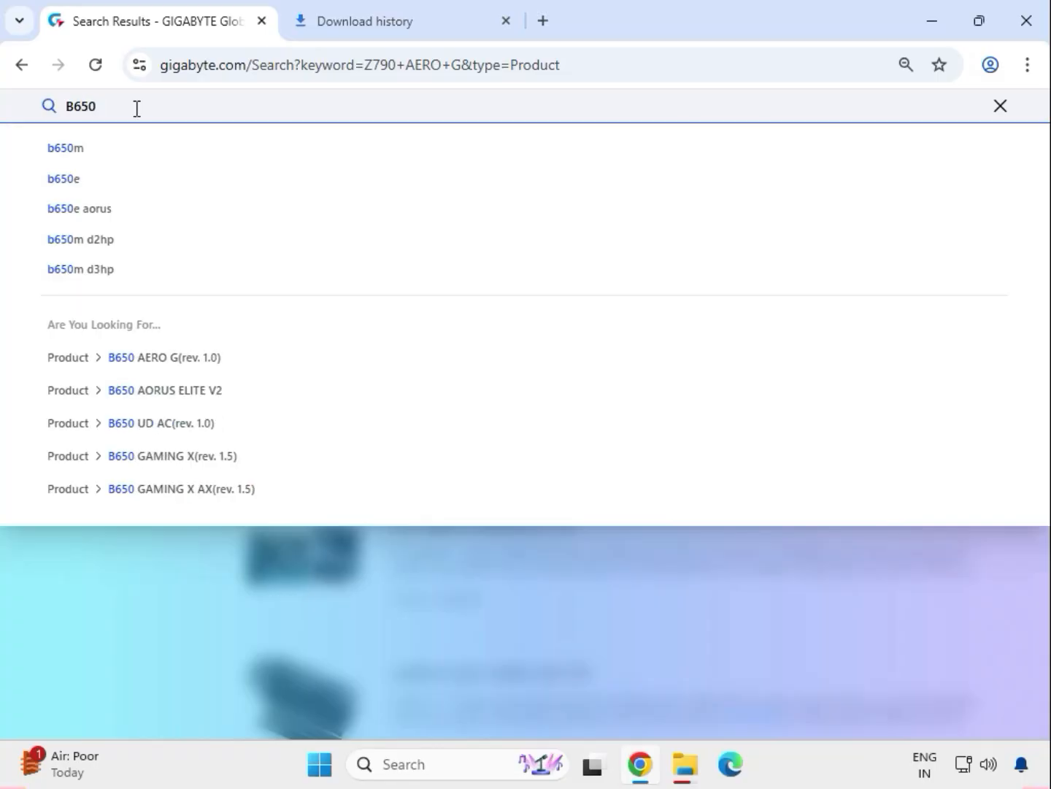
pyautogui.write('AER')
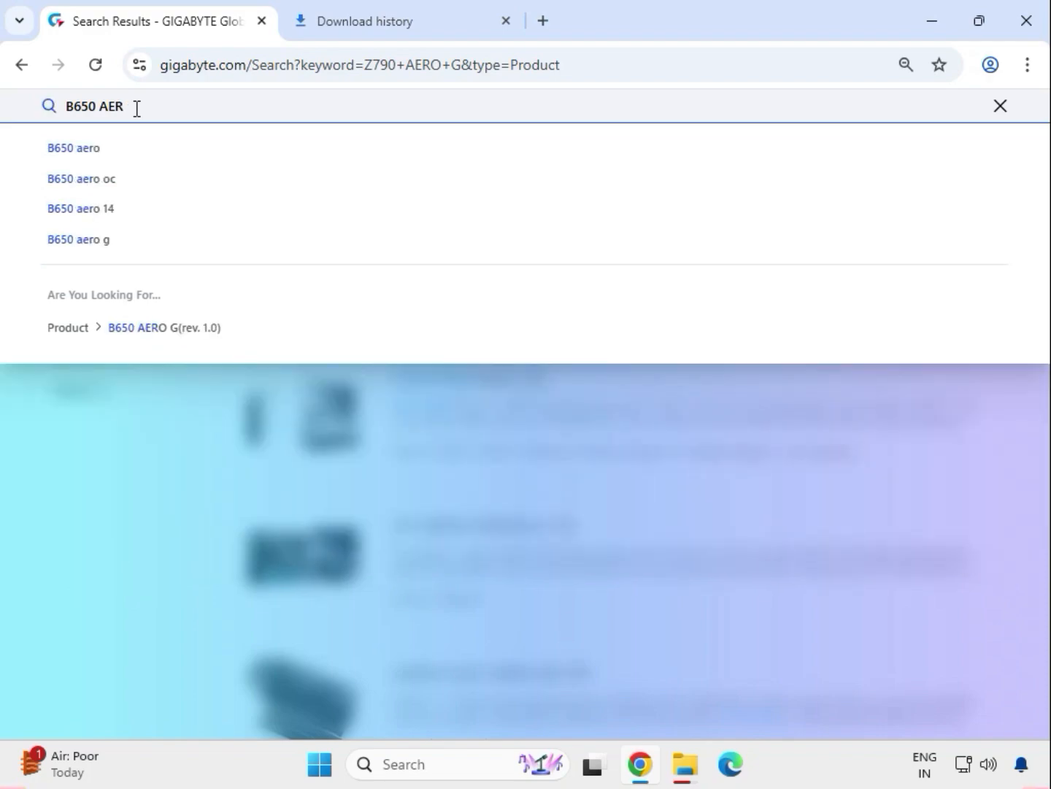
pyautogui.write('O G')
pyautogui.press('Return')
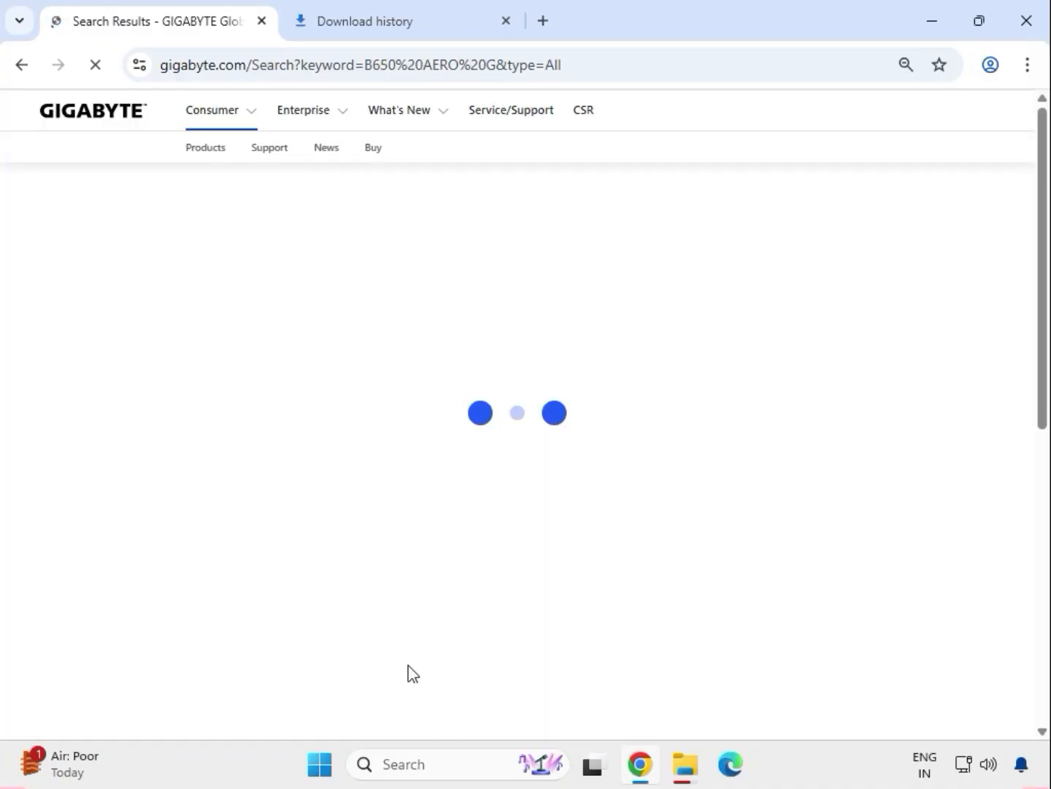
# Step: Bring up the pending Item Not Found dialog, close it and confirm cancelling all transfers
pyautogui.moveTo(697, 783)
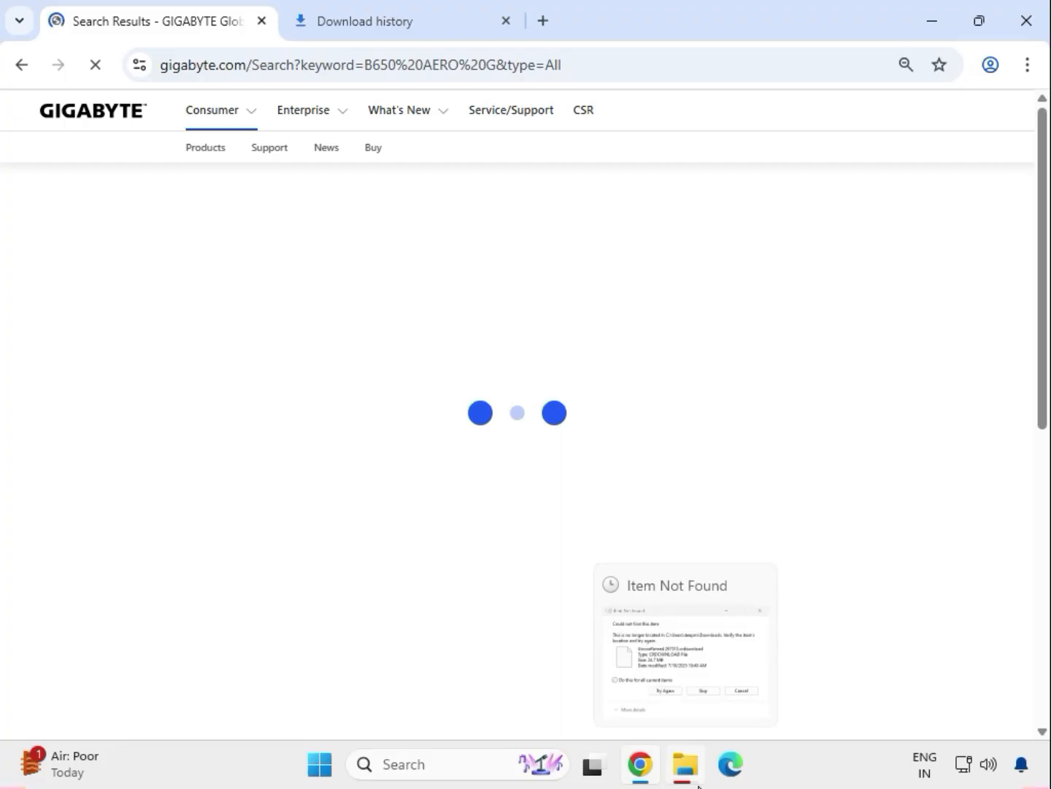
pyautogui.click(735, 659)
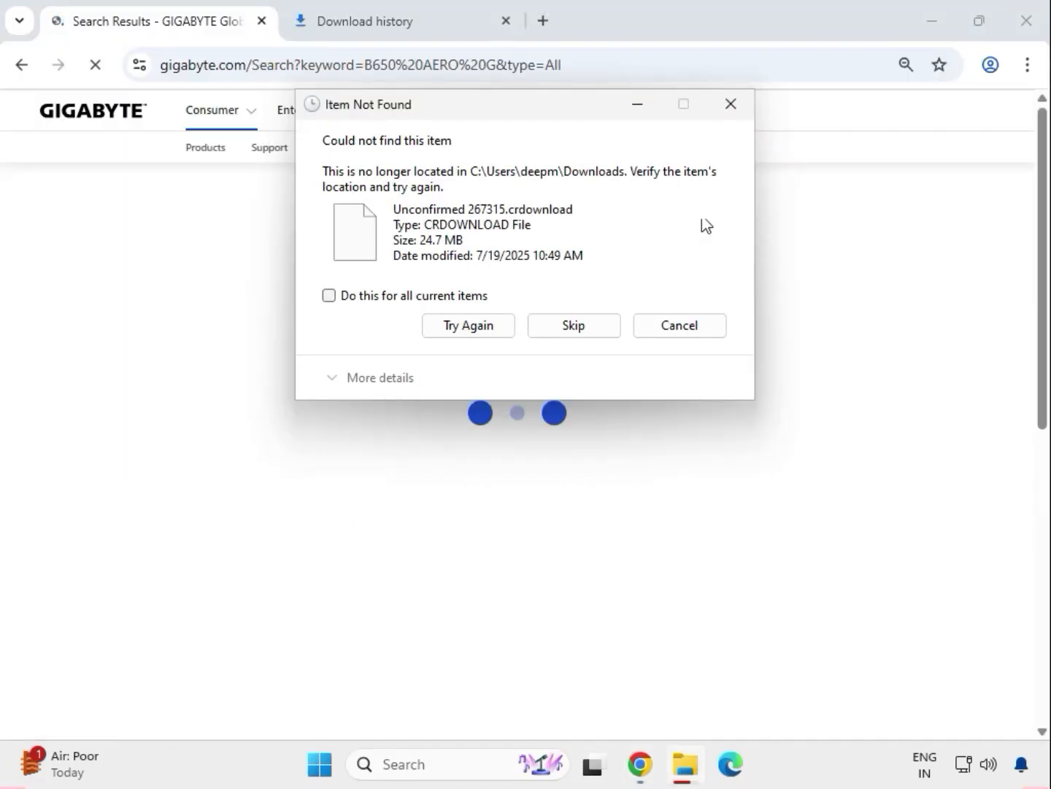
pyautogui.click(730, 105)
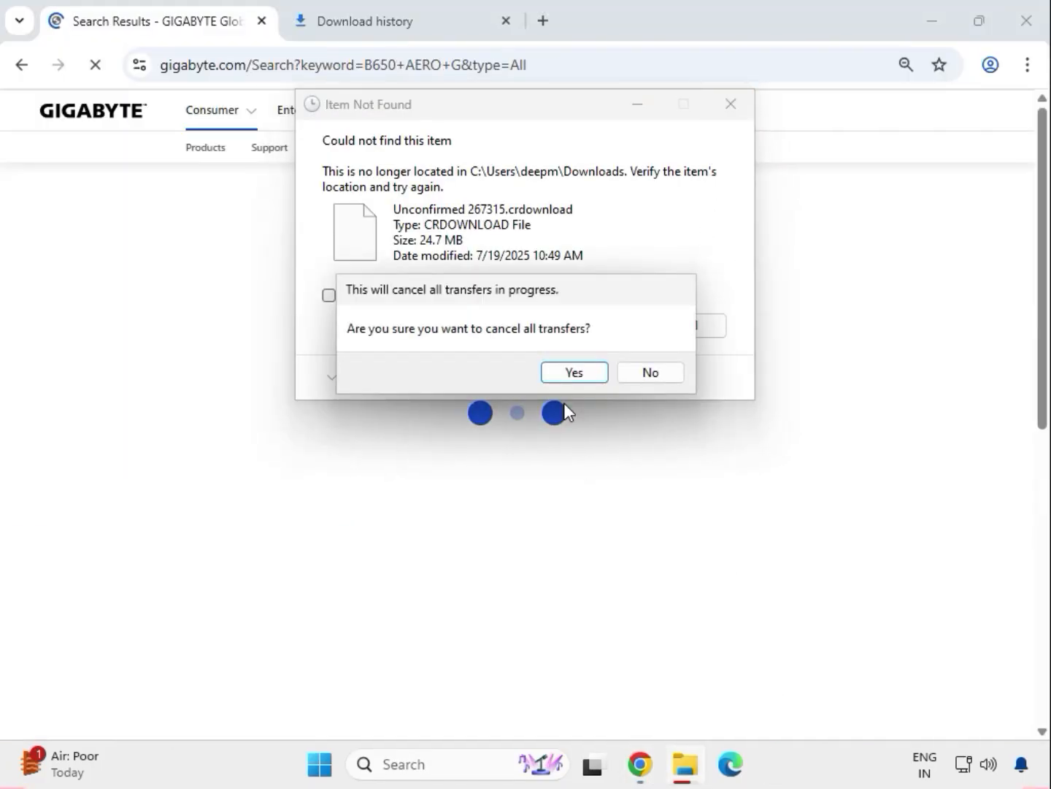
pyautogui.click(575, 373)
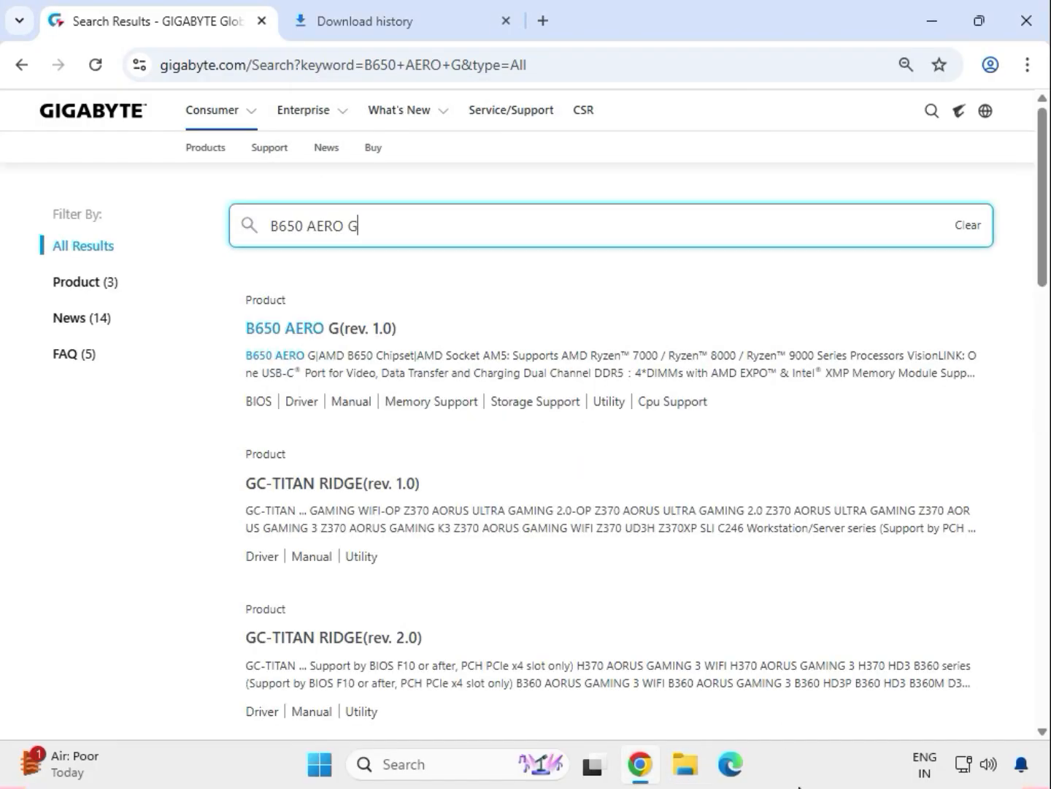
# Step: Limit the search results to products and open the support page of the B650 AERO G (rev. 1.0)
pyautogui.click(76, 284)
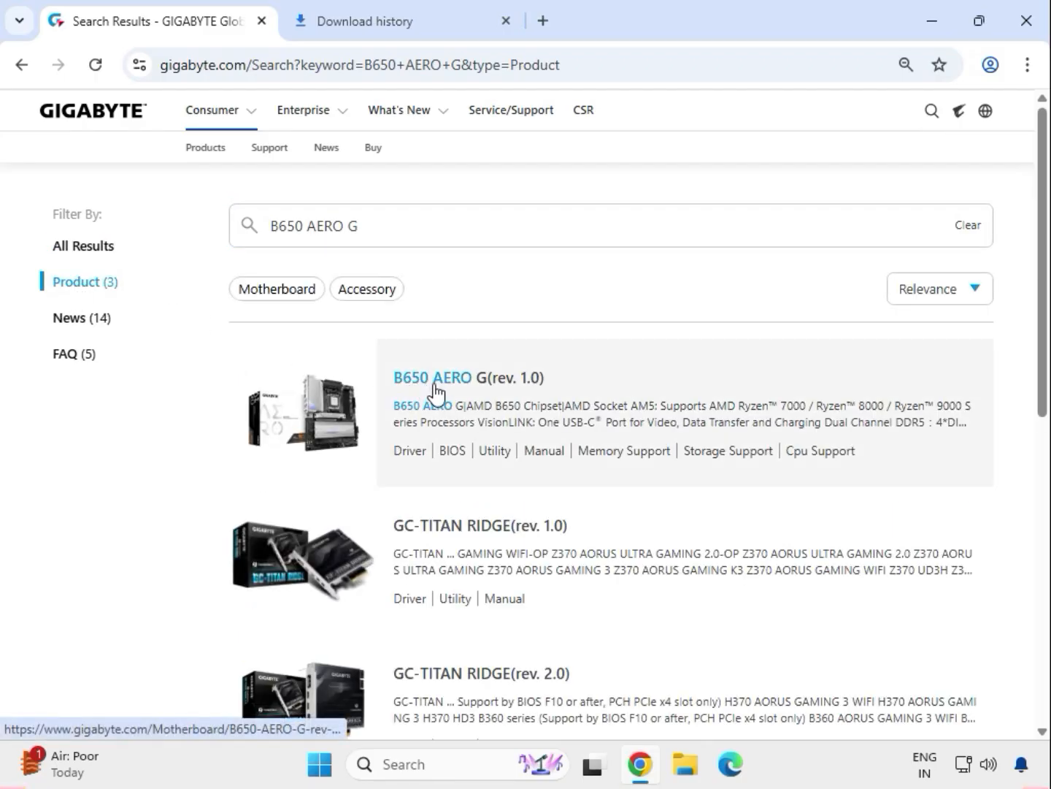
pyautogui.click(438, 394)
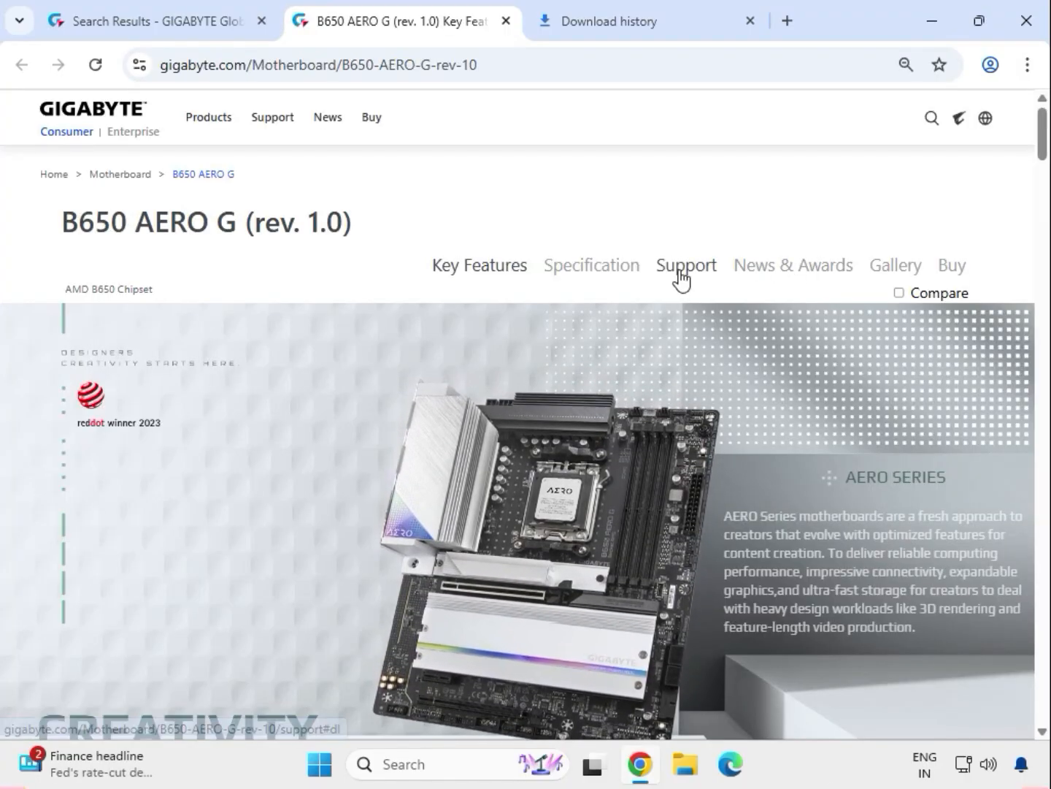
pyautogui.click(680, 272)
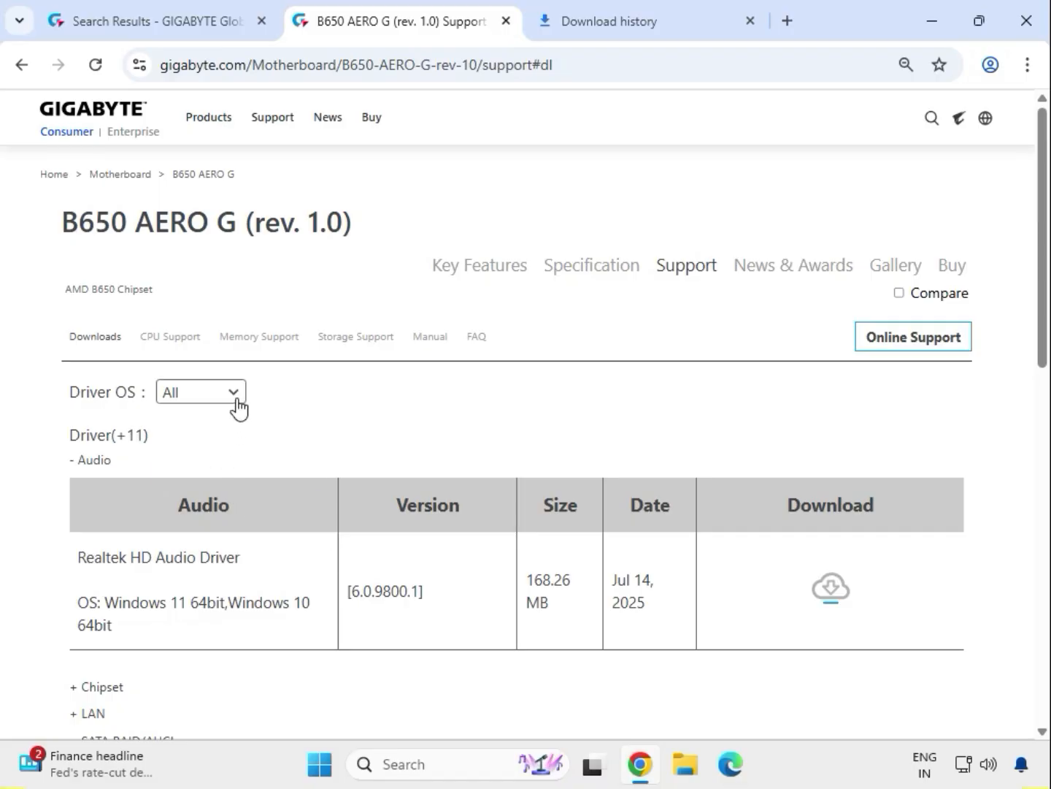
# Step: Set the driver OS to Windows 11 64bit and download the Realtek HD Audio Driver
pyautogui.click(233, 395)
pyautogui.click(255, 424)
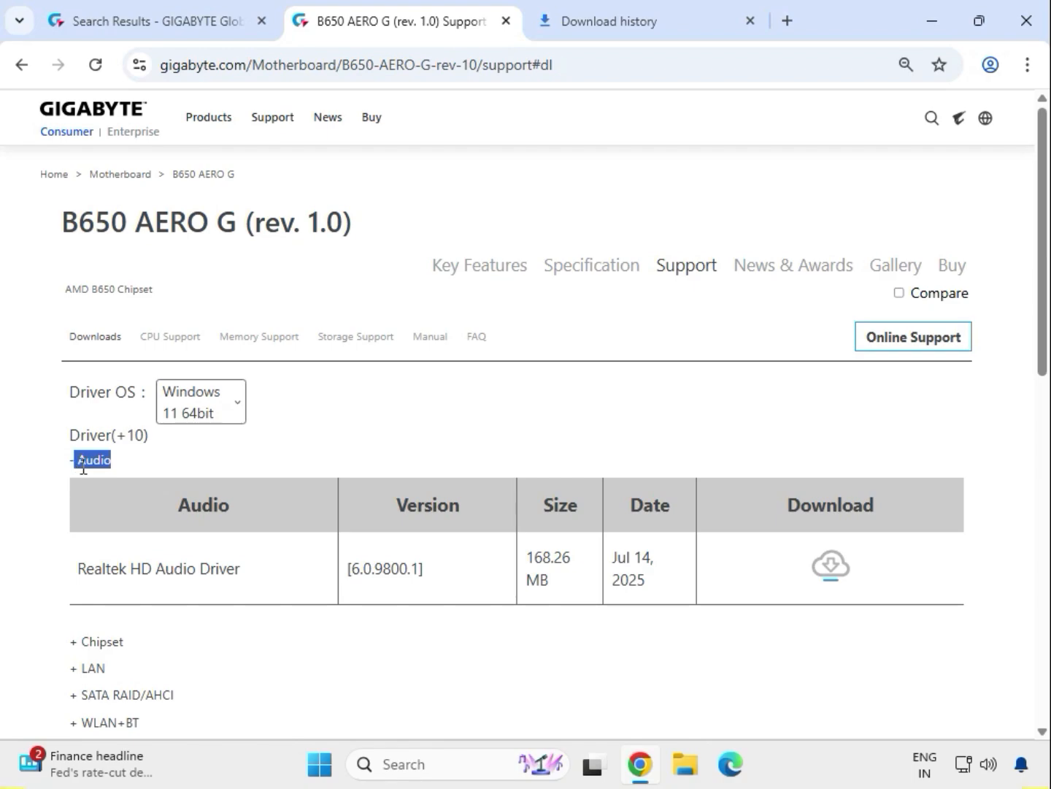
pyautogui.click(85, 466)
pyautogui.moveTo(103, 568); pyautogui.dragTo(844, 595)
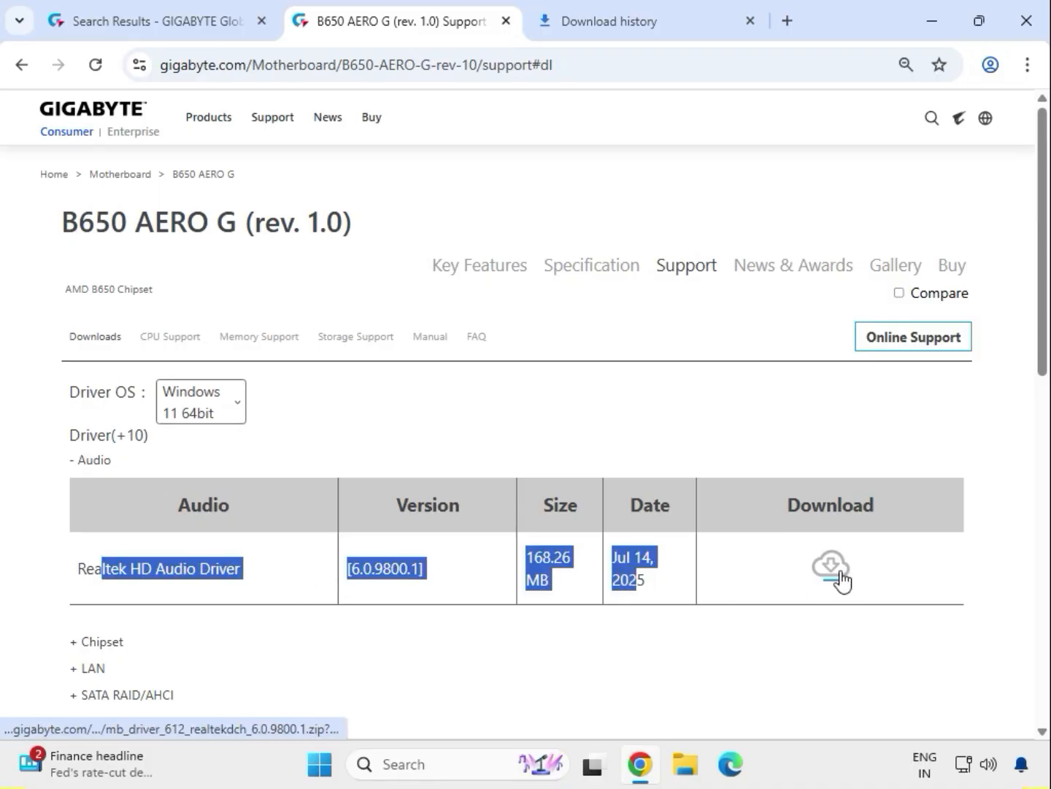
pyautogui.click(833, 569)
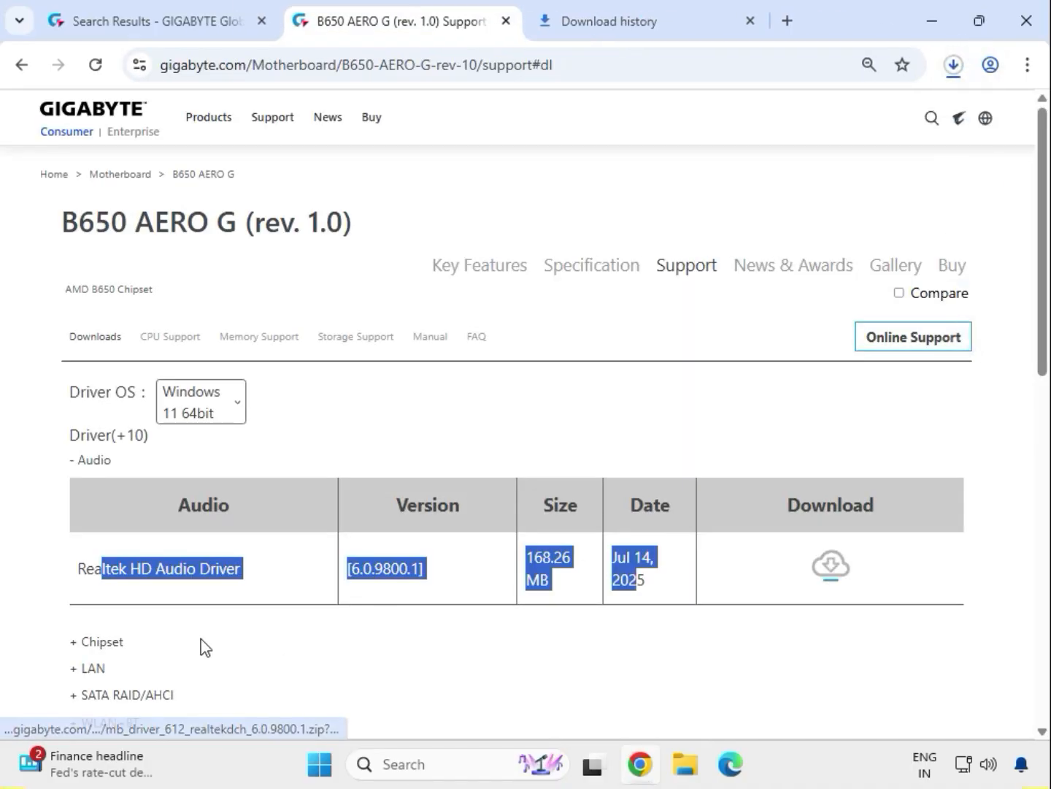
# Step: Expand the Chipset category and download the AMD Chipset Driver
pyautogui.click(109, 642)
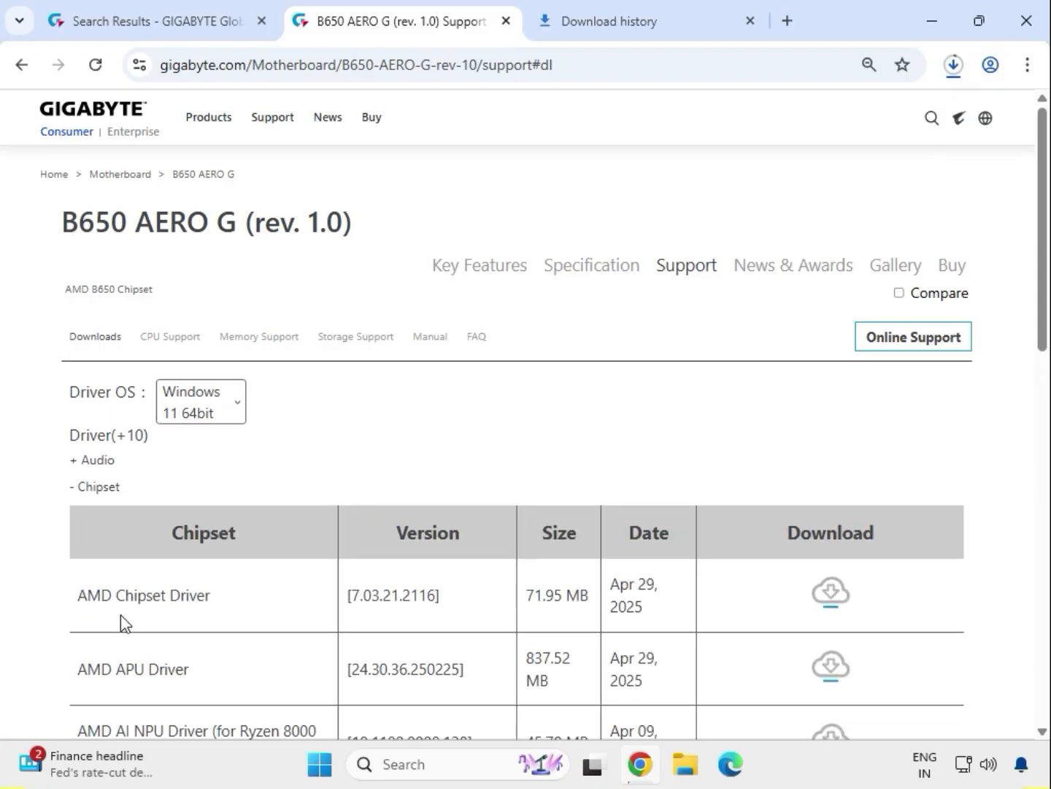
pyautogui.scroll(-1, 109, 617)
pyautogui.moveTo(80, 492); pyautogui.dragTo(799, 501)
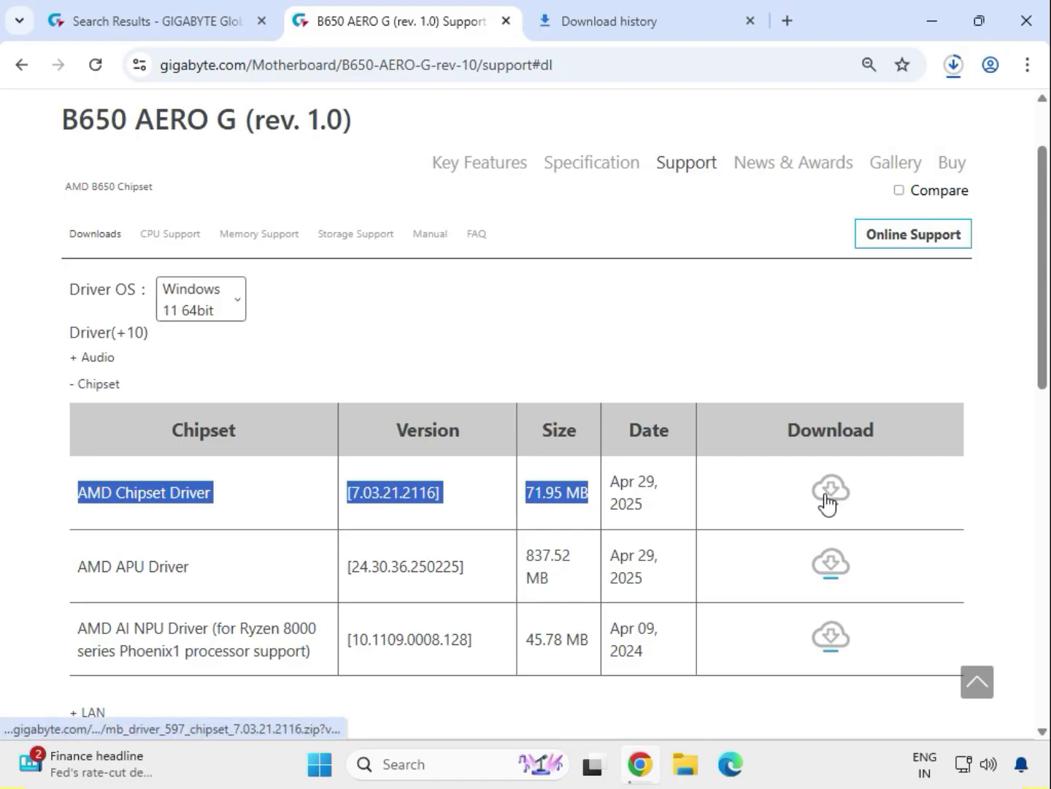
pyautogui.click(825, 496)
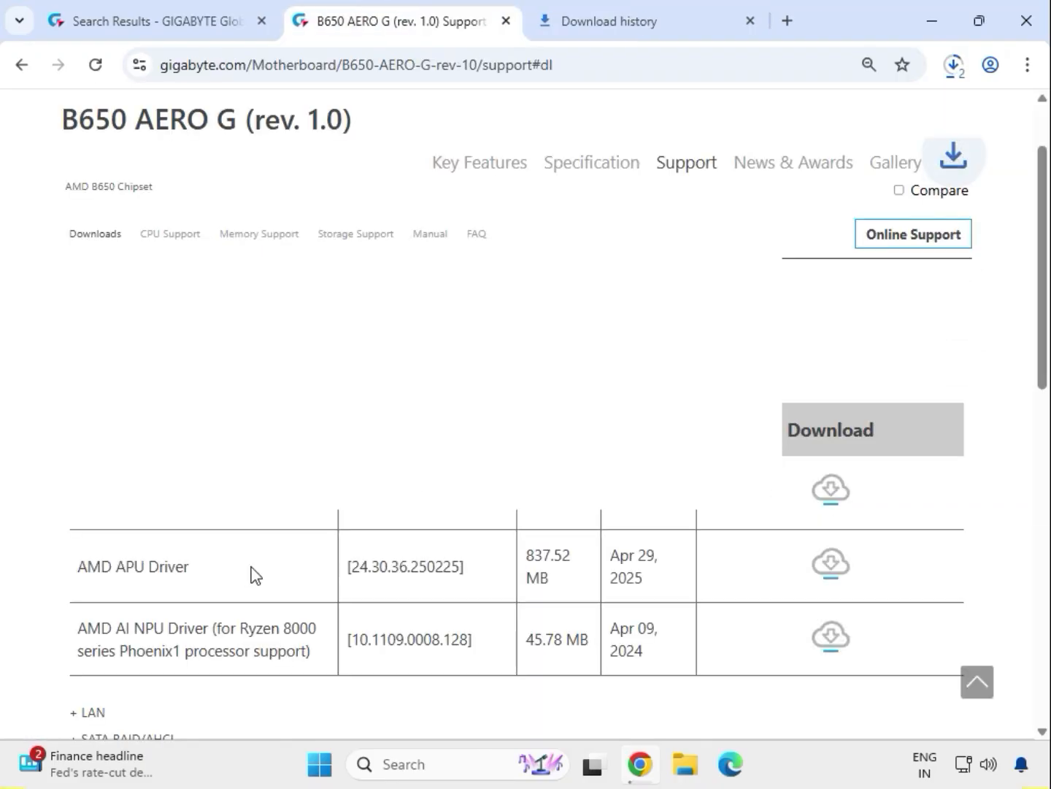
# Step: Expand the LAN category and download the Intel i225 LAN driver
pyautogui.scroll(-4, 252, 577)
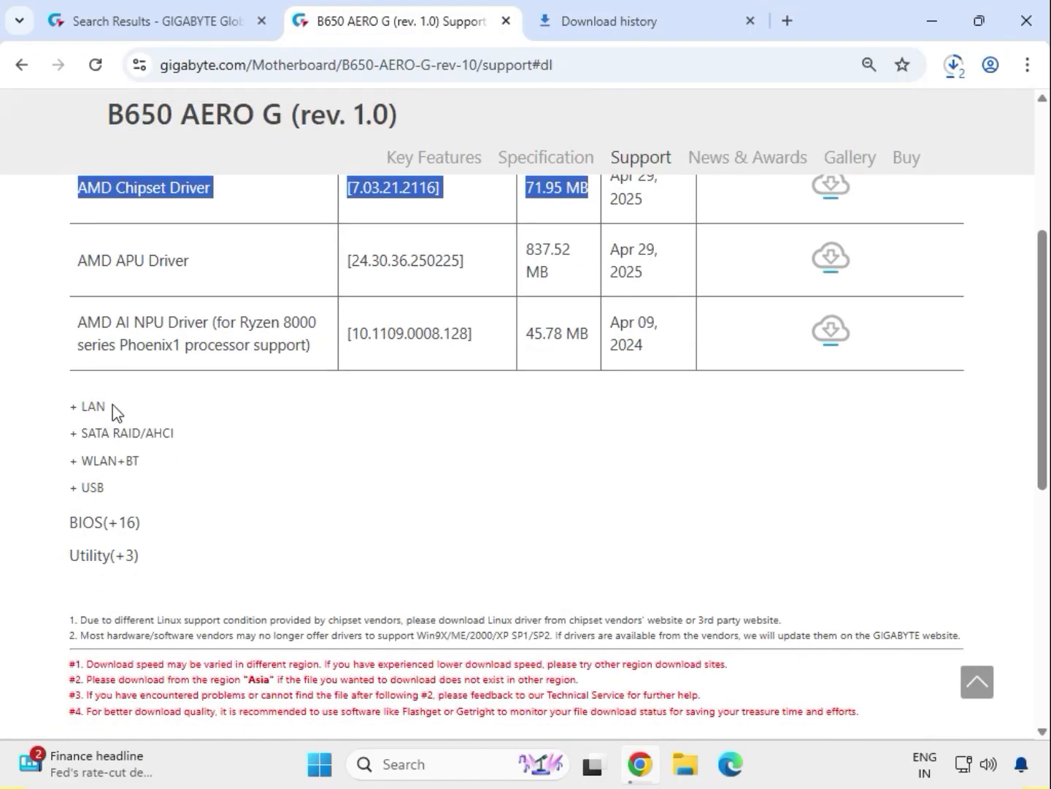
pyautogui.moveTo(109, 413); pyautogui.dragTo(77, 414)
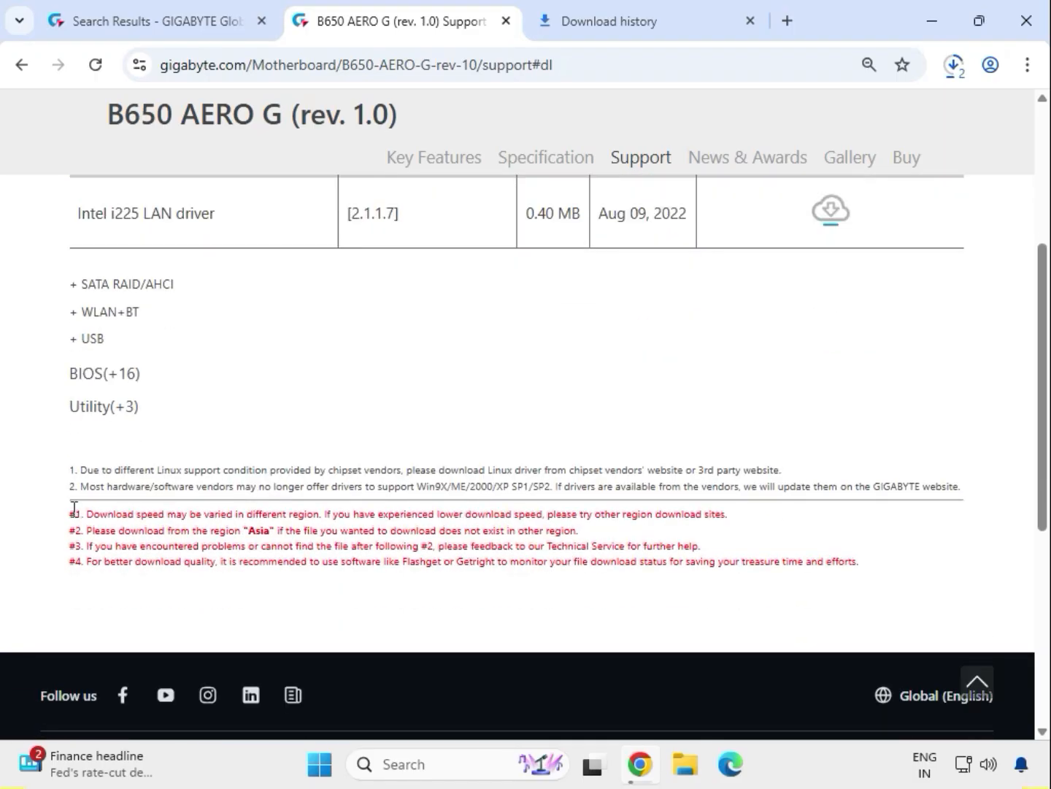
pyautogui.moveTo(84, 619); pyautogui.dragTo(824, 626)
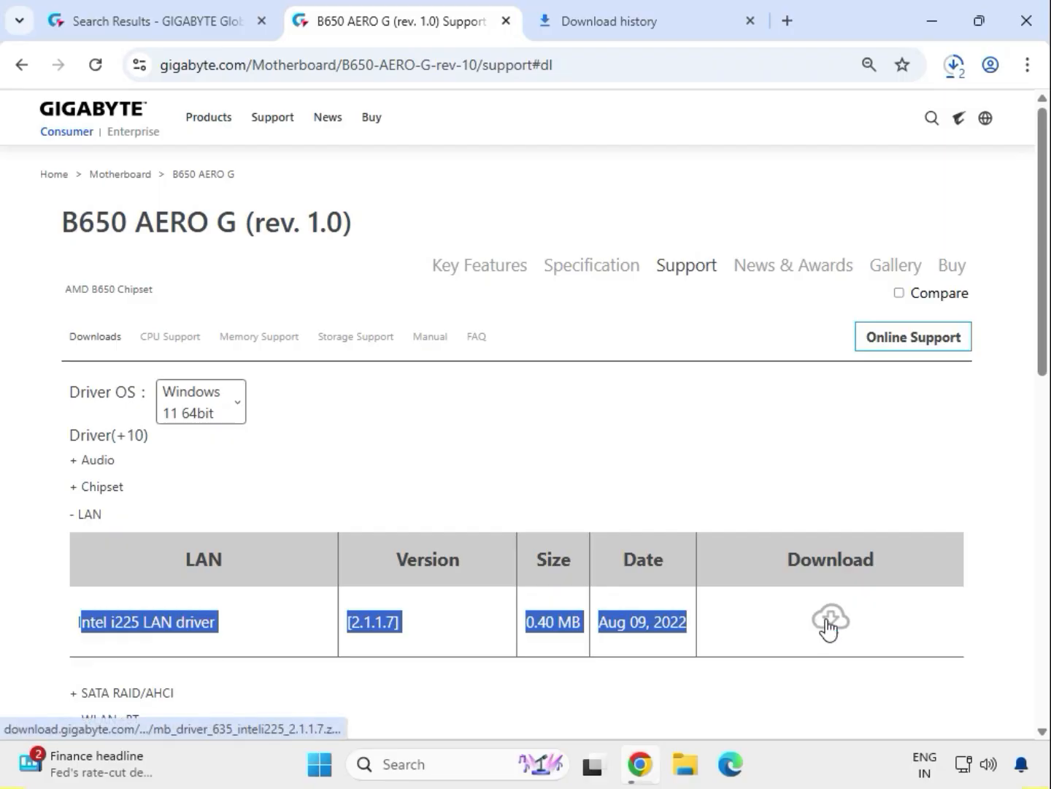
pyautogui.click(829, 622)
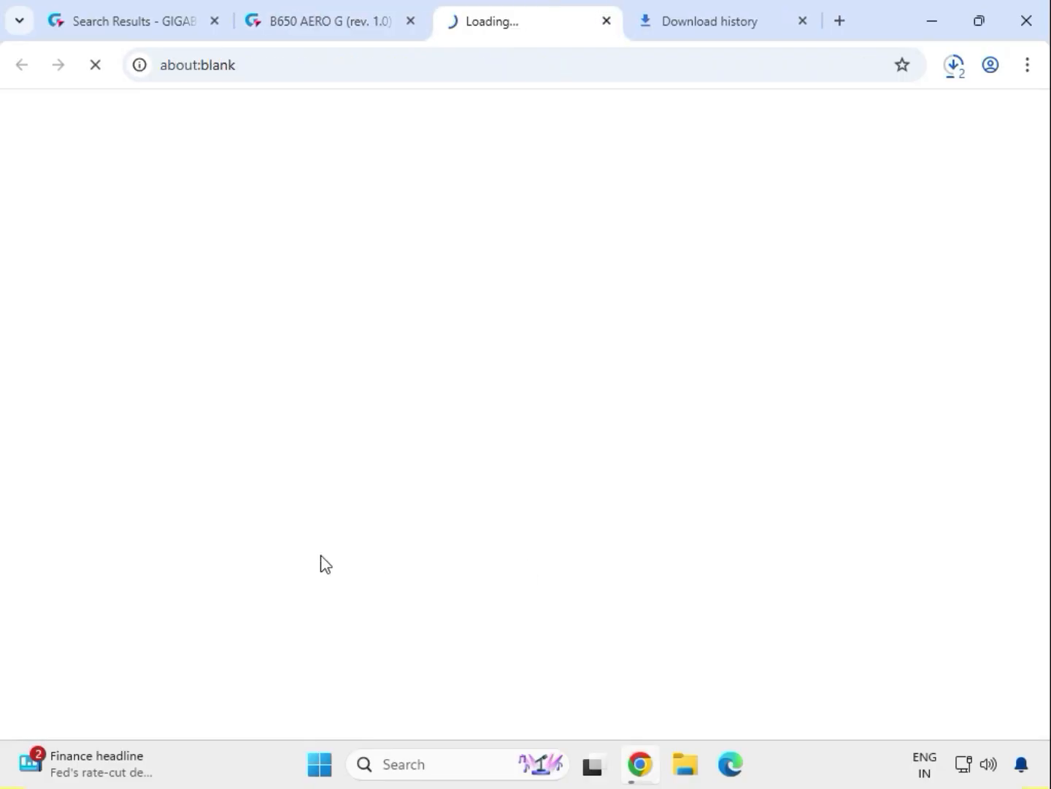
pyautogui.click(24, 565)
# Step: Expand the WLAN+BT category and download the AMD Bluetooth Driver and the AMD WIFI driver
pyautogui.scroll(-2, 28, 571)
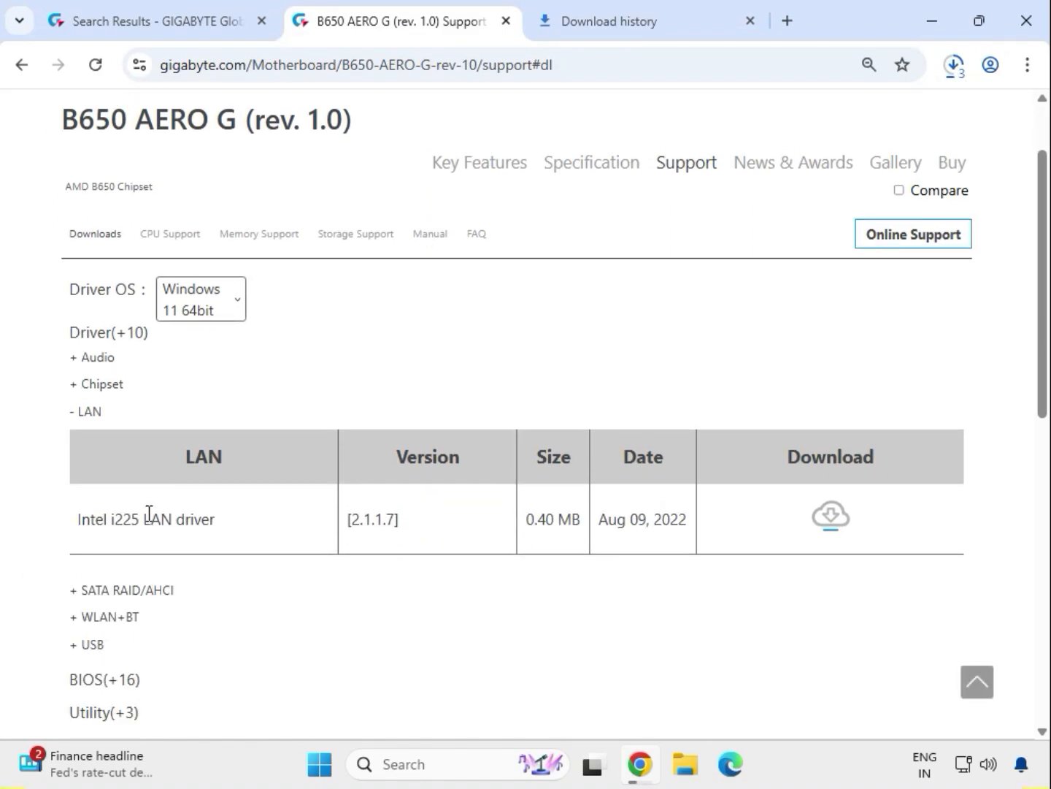
pyautogui.moveTo(148, 514); pyautogui.dragTo(240, 525)
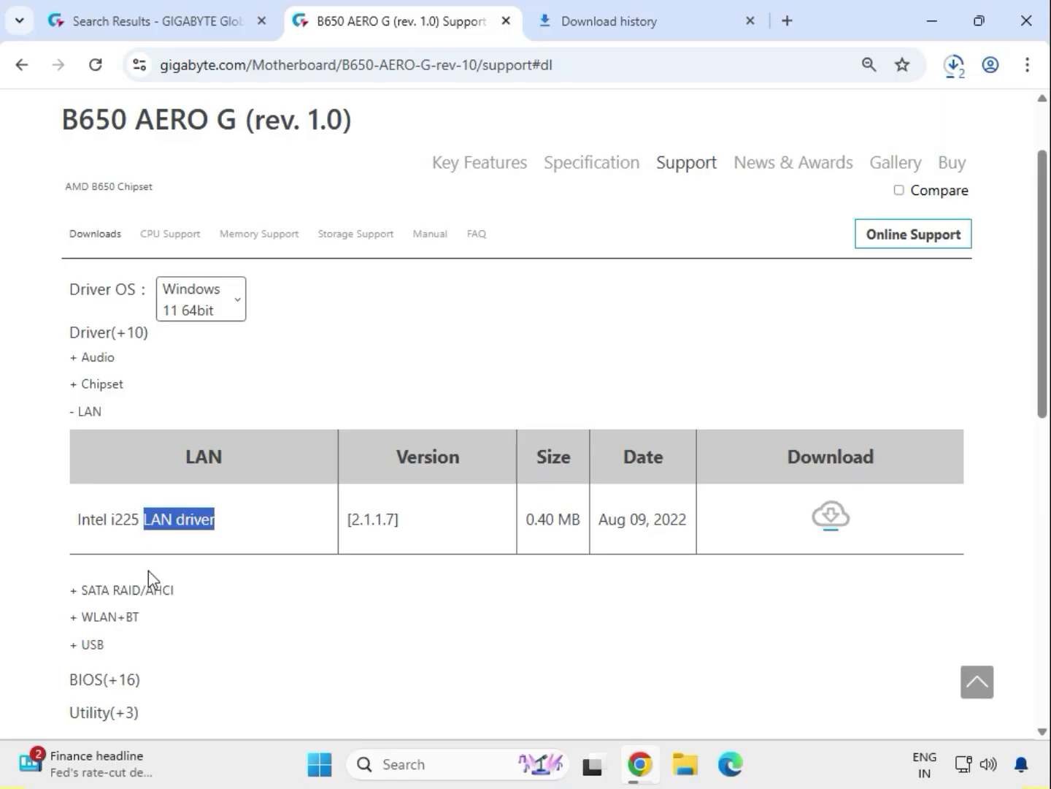
pyautogui.click(126, 619)
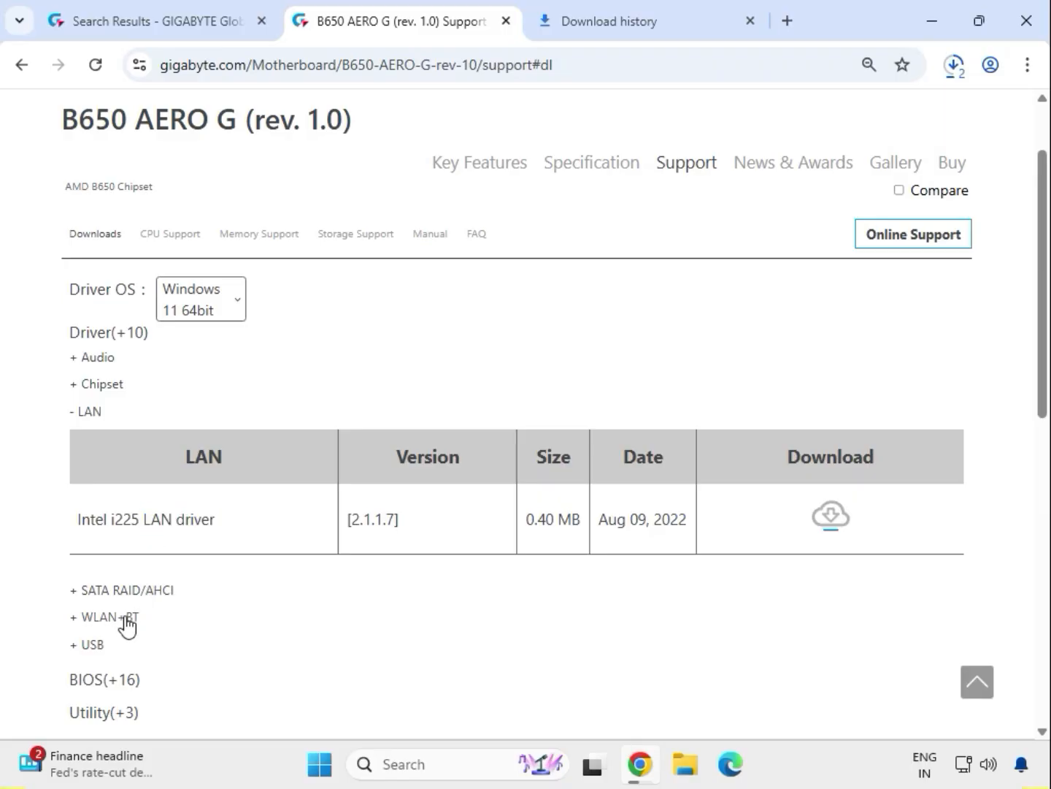
pyautogui.moveTo(122, 572); pyautogui.dragTo(218, 564)
pyautogui.moveTo(115, 646); pyautogui.dragTo(276, 642)
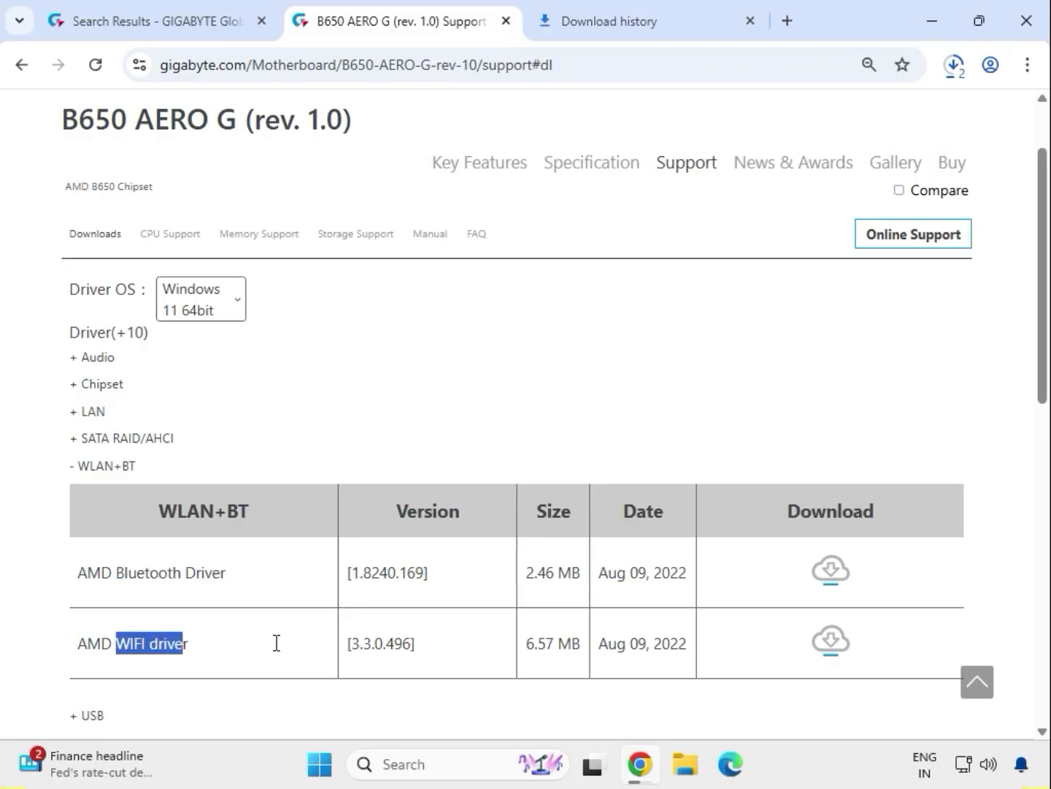
pyautogui.click(833, 640)
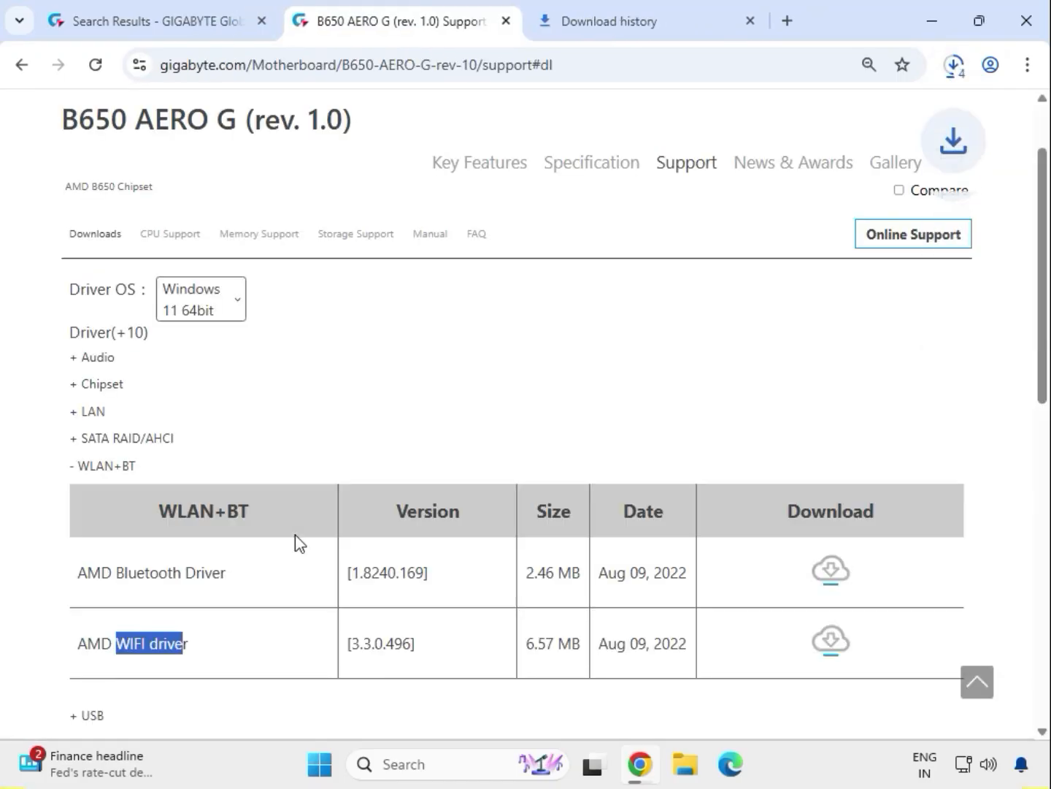
# Step: Expand the USB category and download the ITE USB driver
pyautogui.scroll(-3, 286, 557)
pyautogui.moveTo(107, 512); pyautogui.dragTo(77, 510)
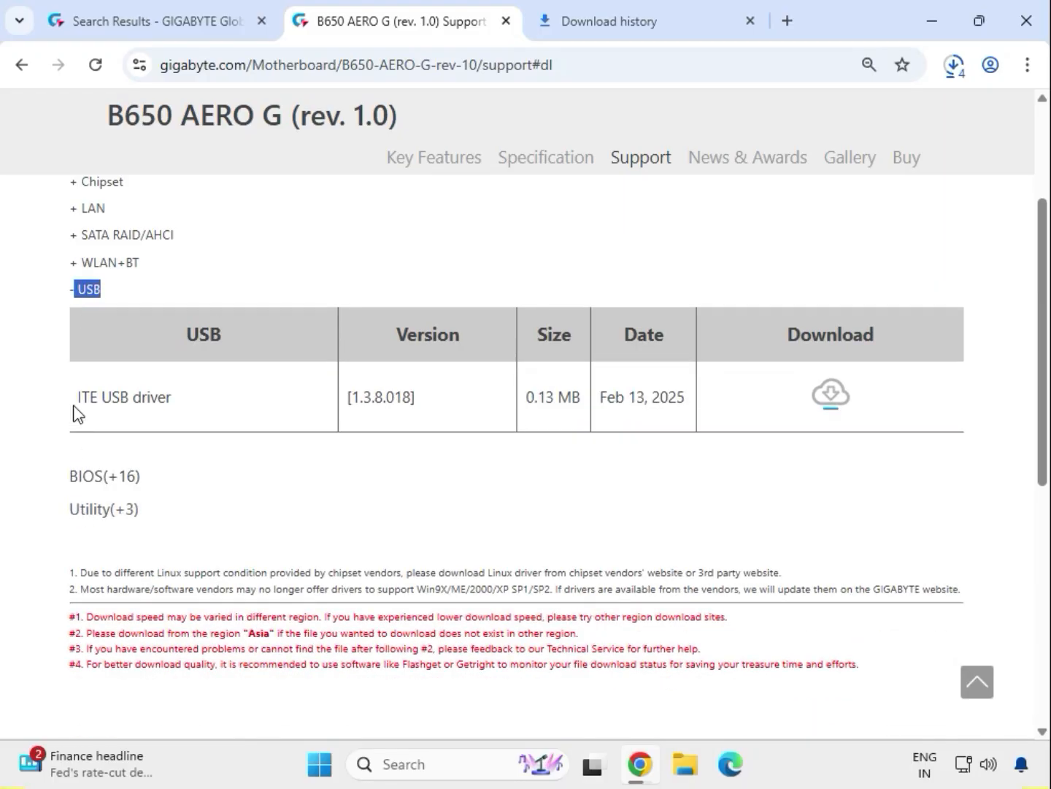
pyautogui.moveTo(79, 401); pyautogui.dragTo(467, 404)
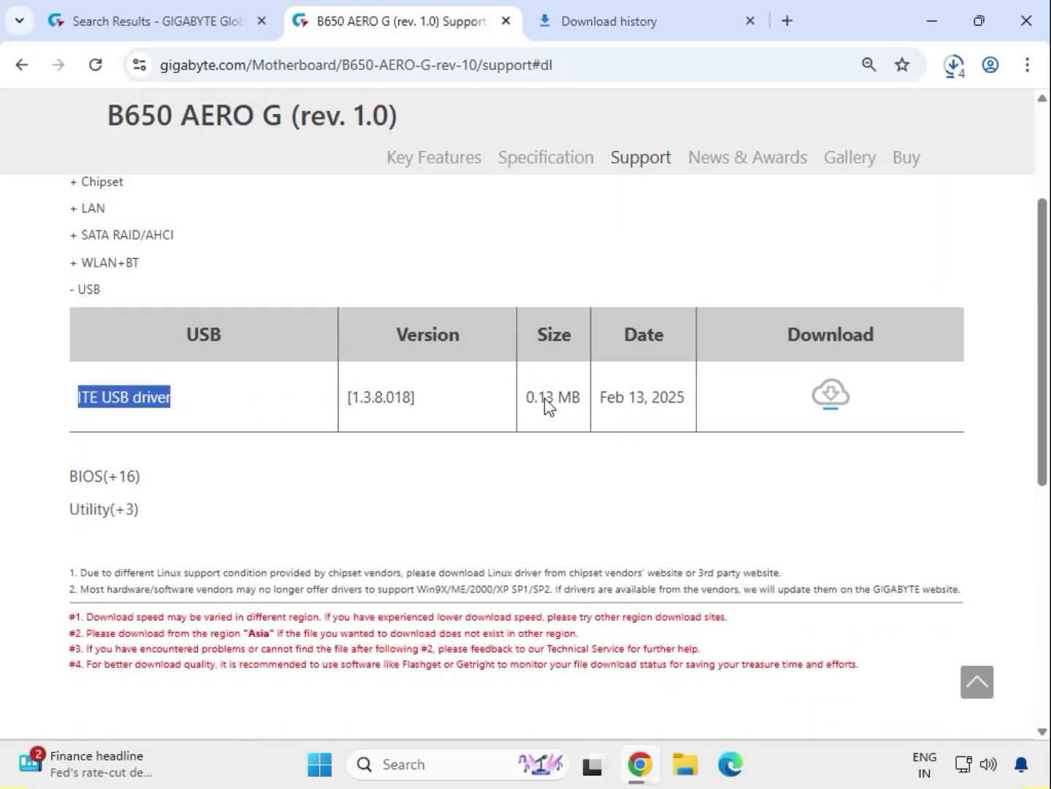
pyautogui.click(831, 395)
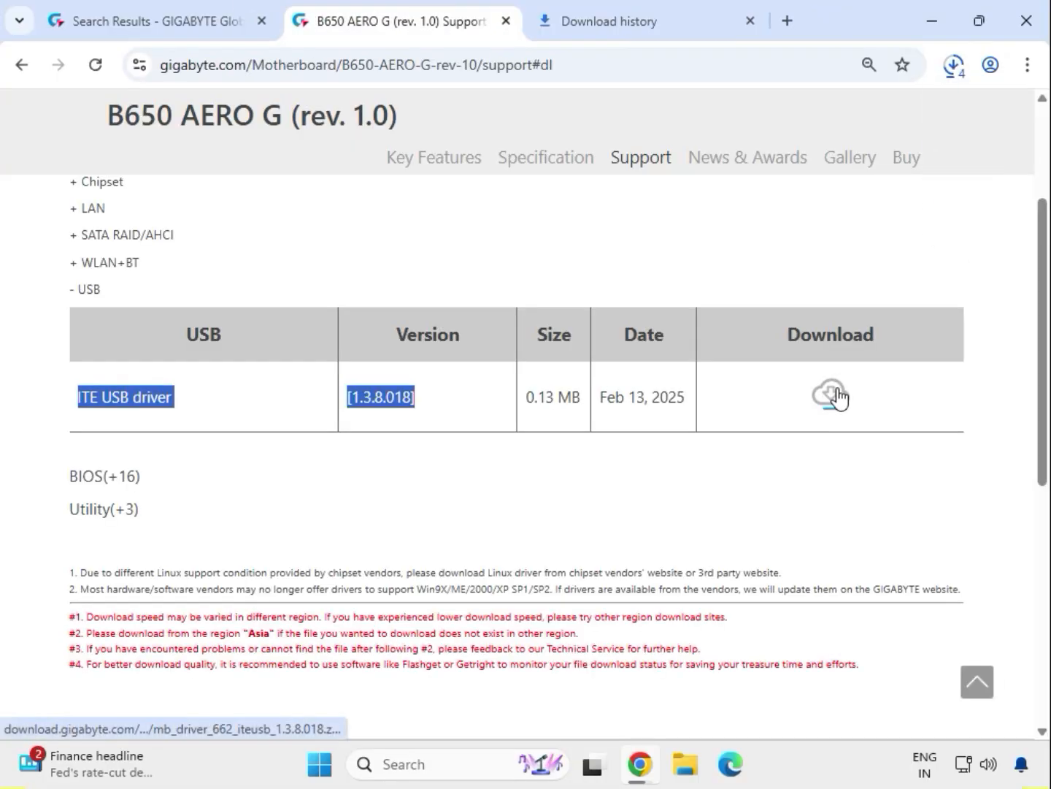
# Step: Open the Downloads folder from the recent download history and select all the driver archives in it
pyautogui.click(957, 71)
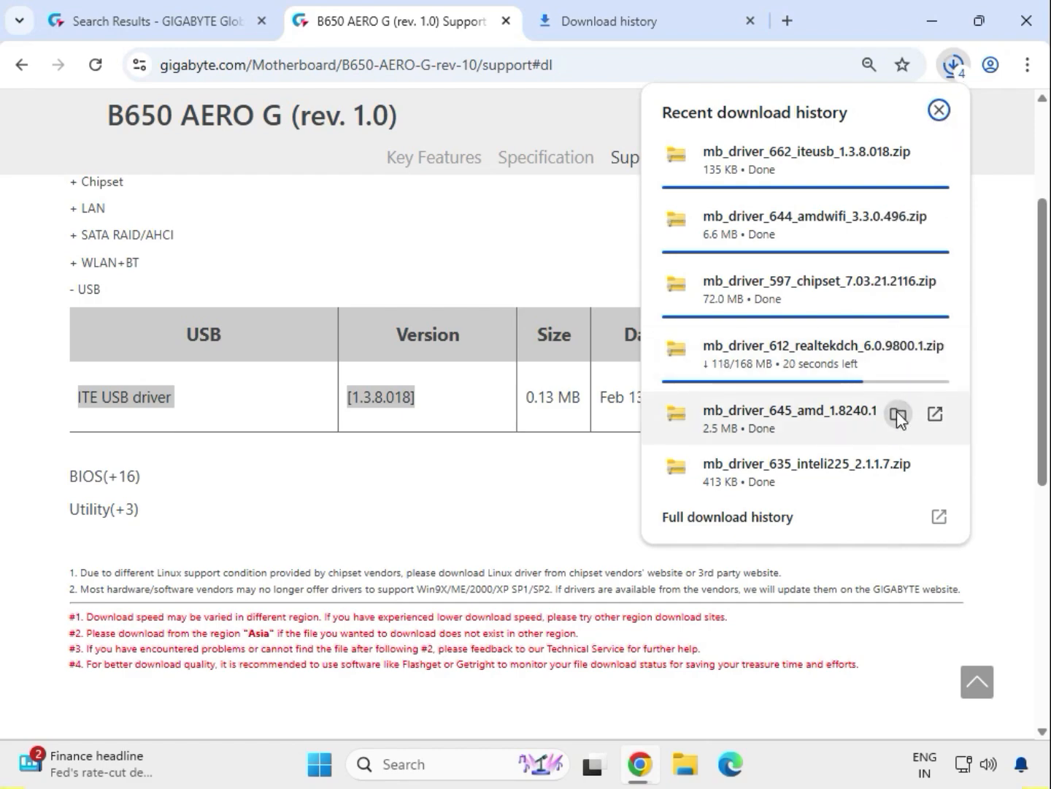
pyautogui.click(897, 413)
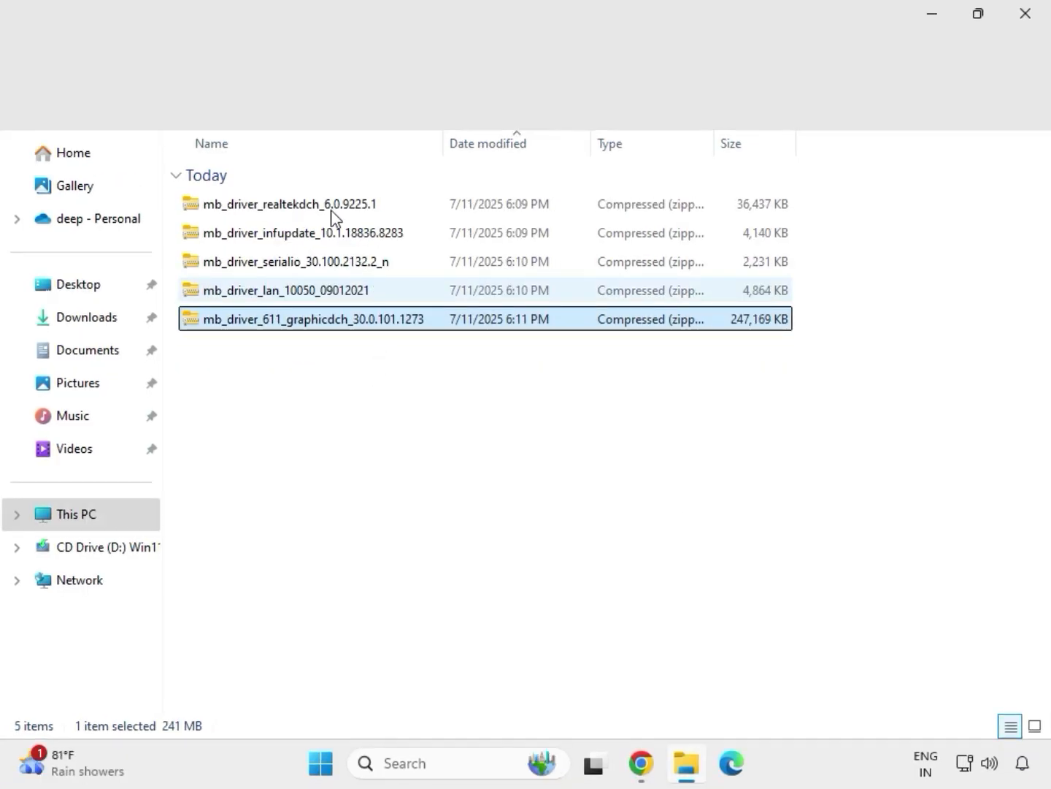
pyautogui.moveTo(332, 214); pyautogui.dragTo(326, 193)
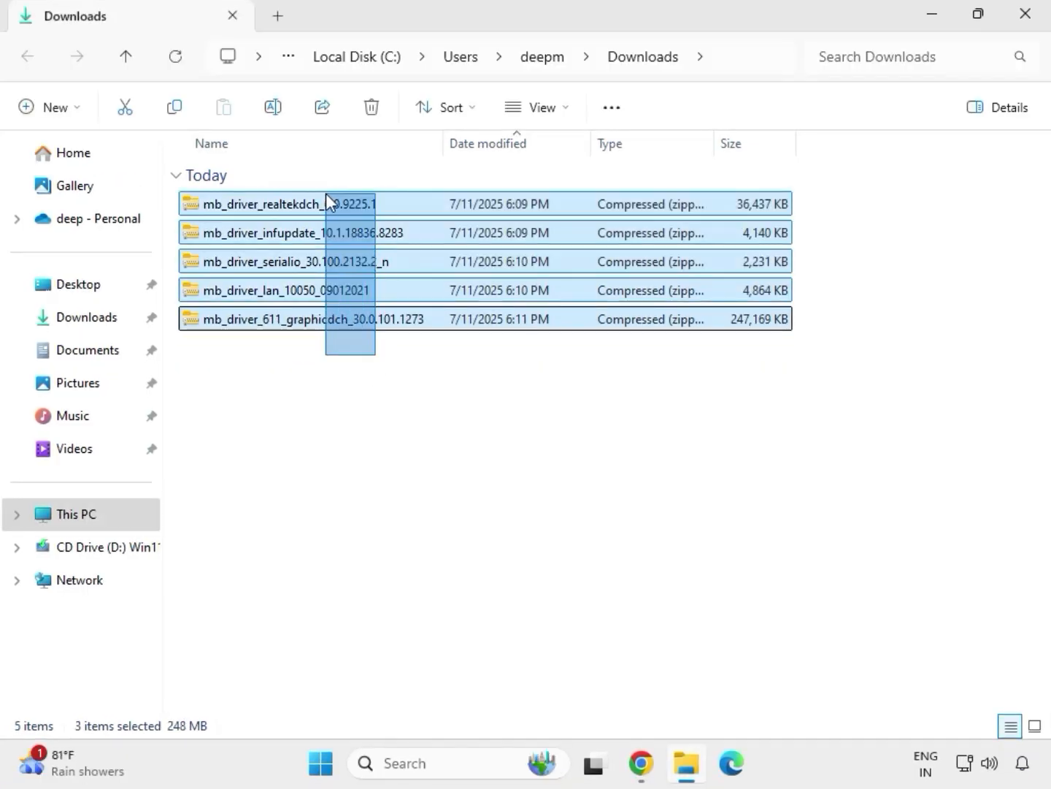
# Step: Extract the mb_driver_611_graphicdch_30.0.101.1273 archive to its default folder in Downloads, showing the extracted files when complete
pyautogui.click(369, 325)
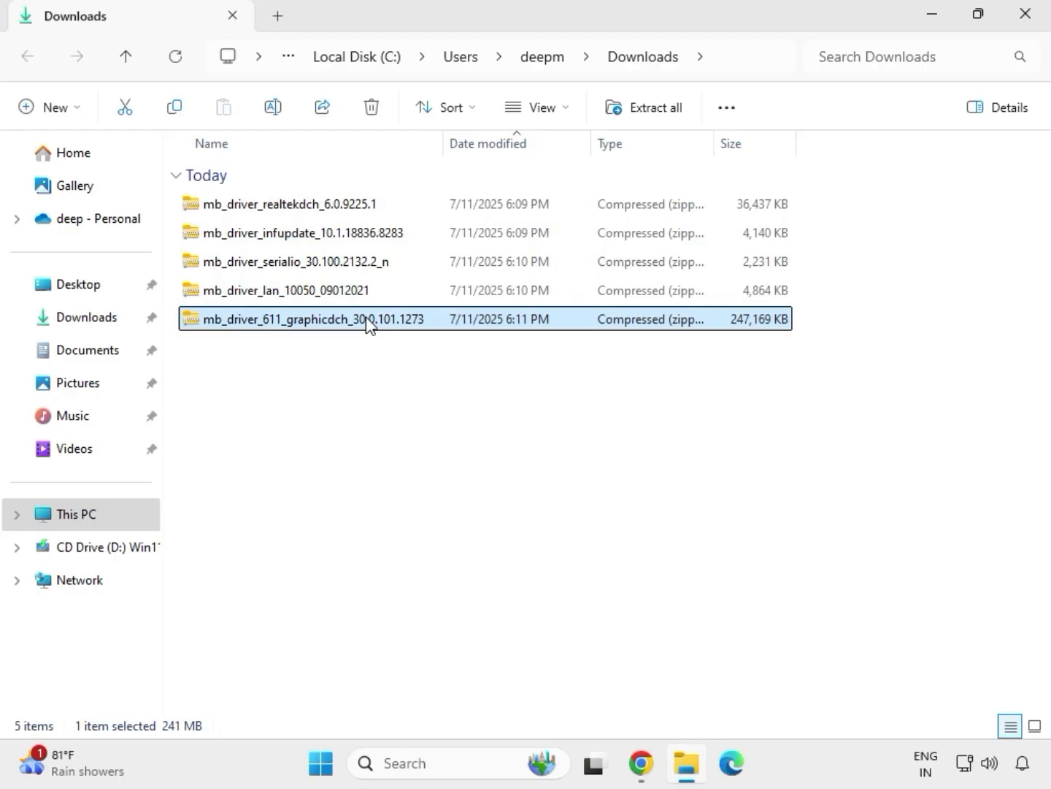
pyautogui.rightClick(369, 325)
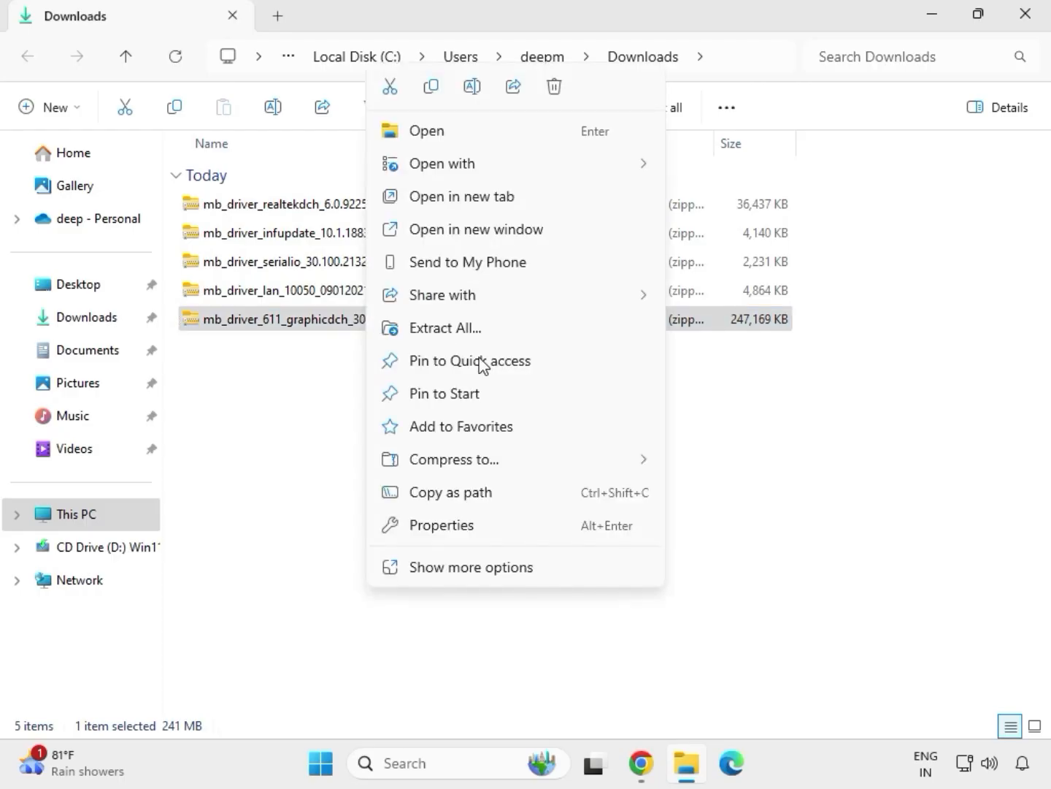
pyautogui.click(474, 571)
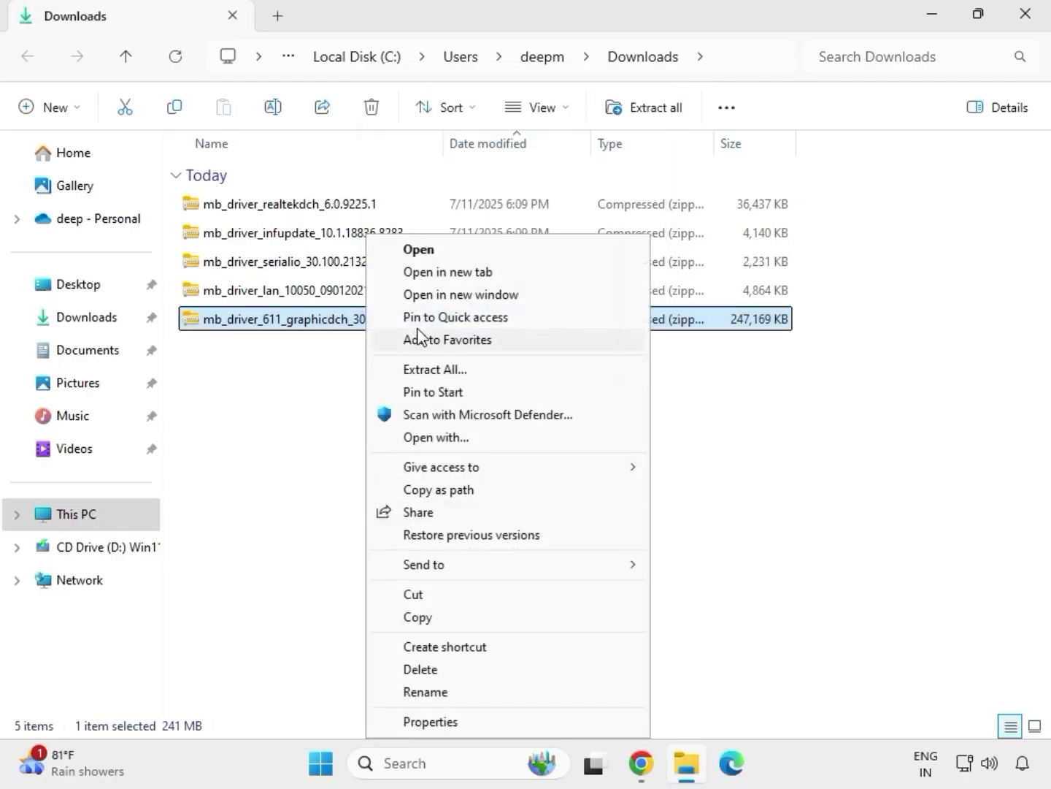
pyautogui.click(443, 374)
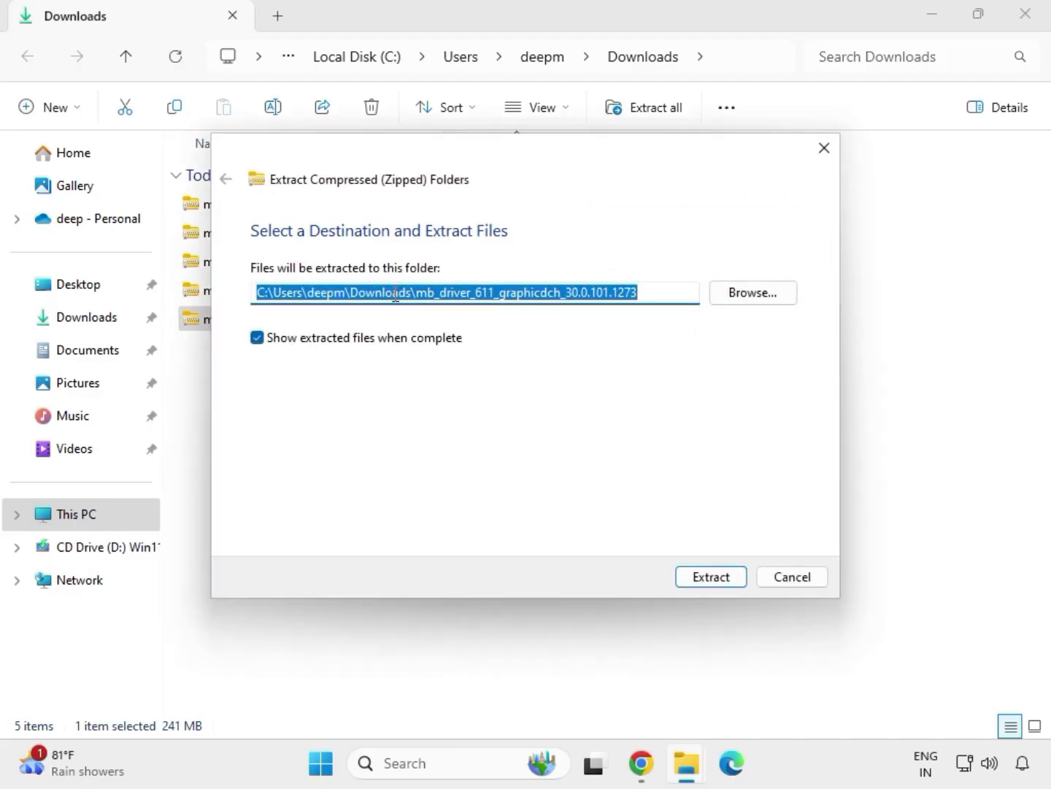
pyautogui.click(718, 579)
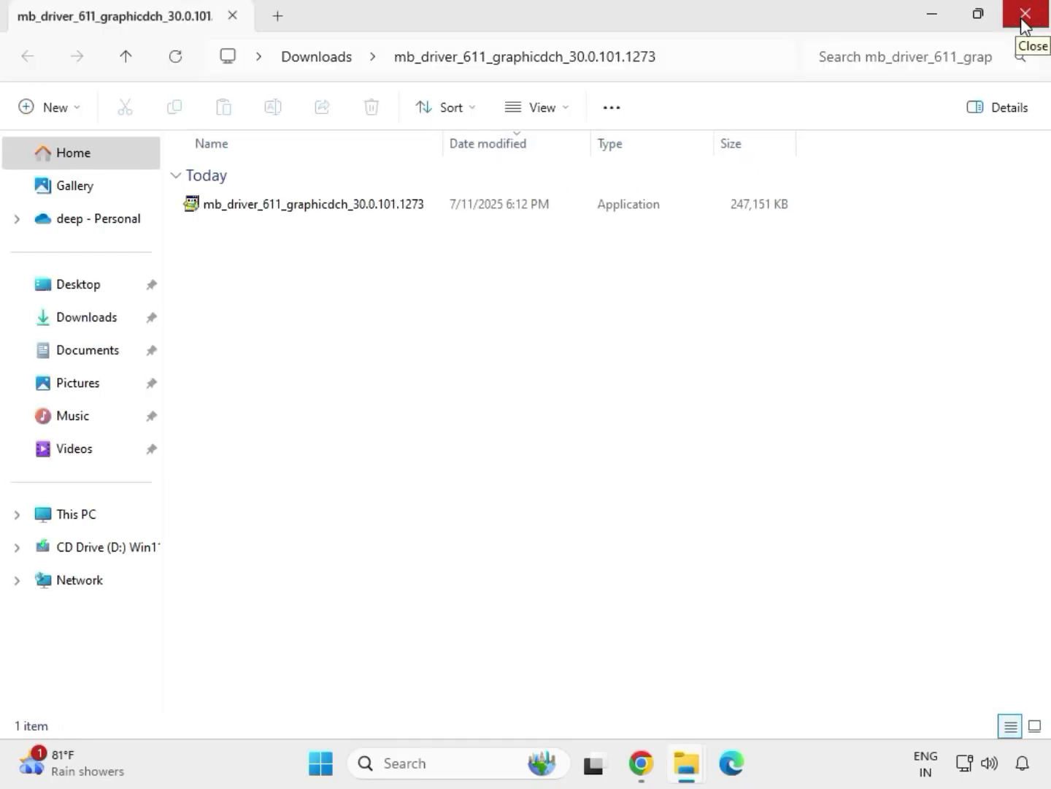
# Step: Extract the mb_driver_lan_10050_09012021 archive to its default folder in Downloads and close the window of extracted files
pyautogui.click(1025, 15)
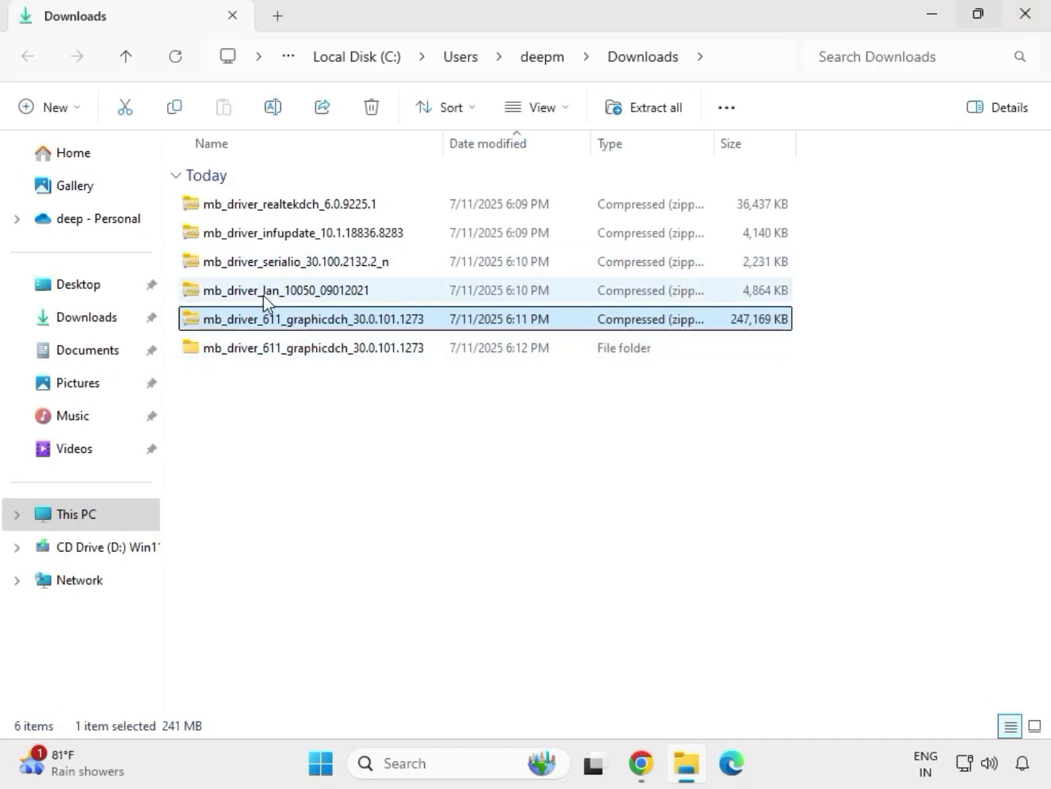
pyautogui.click(268, 293)
pyautogui.rightClick(264, 295)
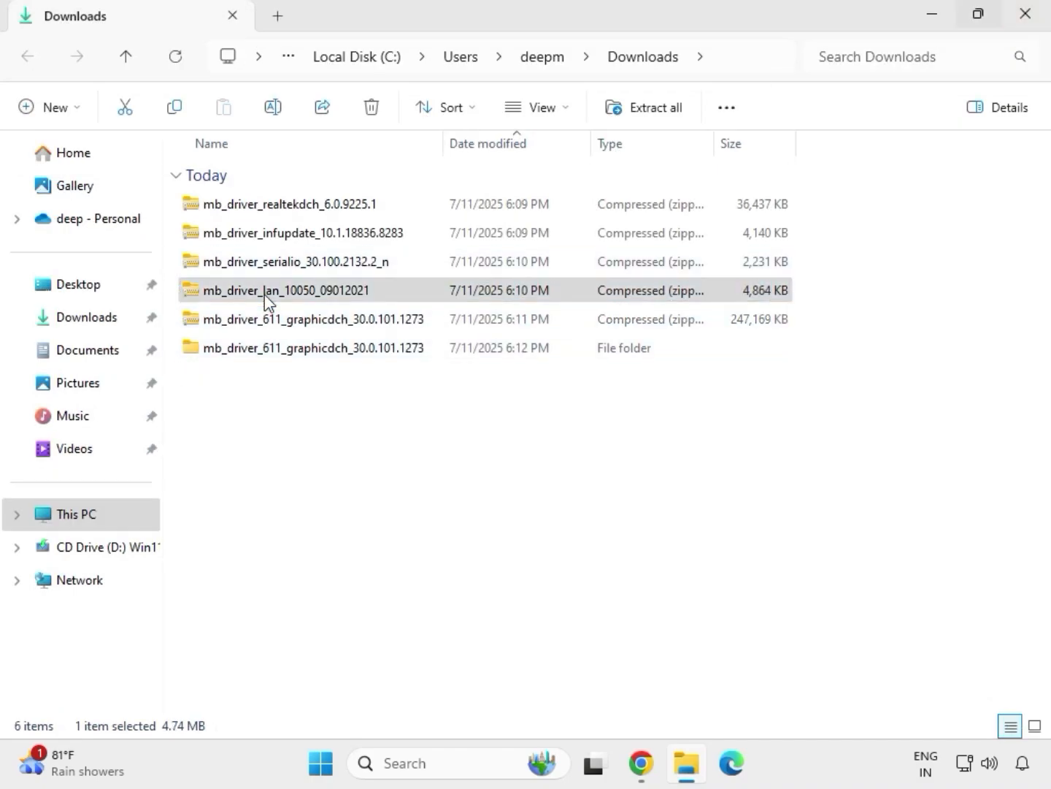
pyautogui.click(350, 566)
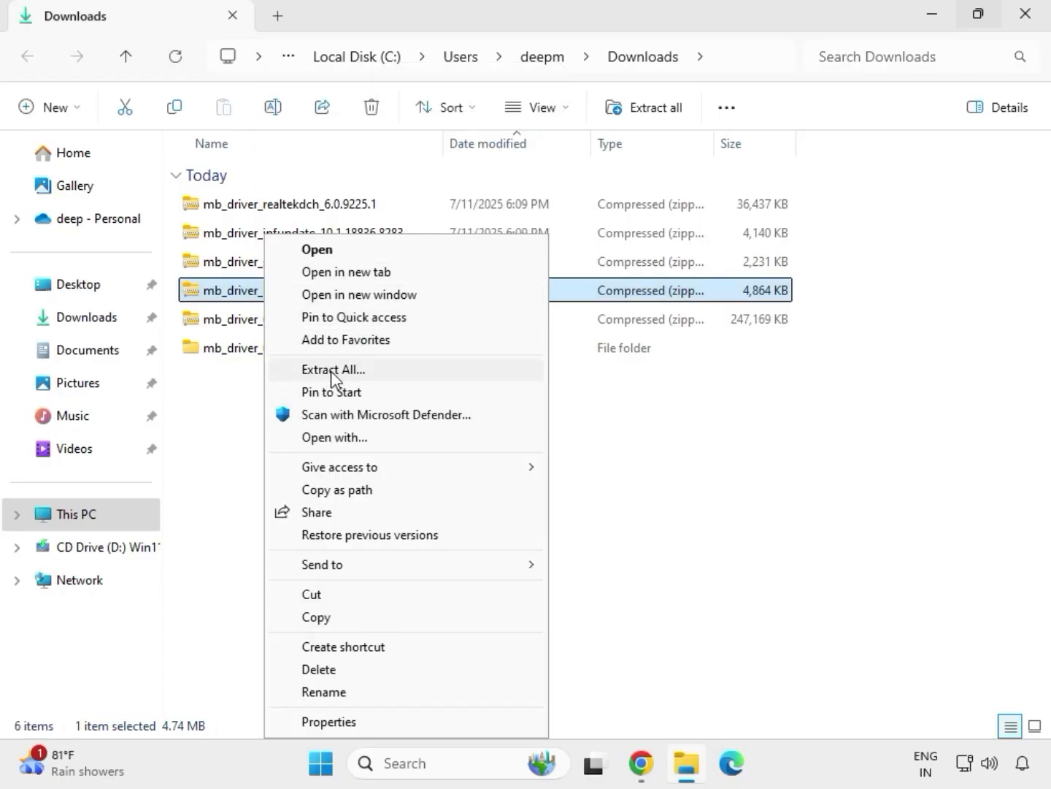
pyautogui.click(332, 370)
pyautogui.click(706, 578)
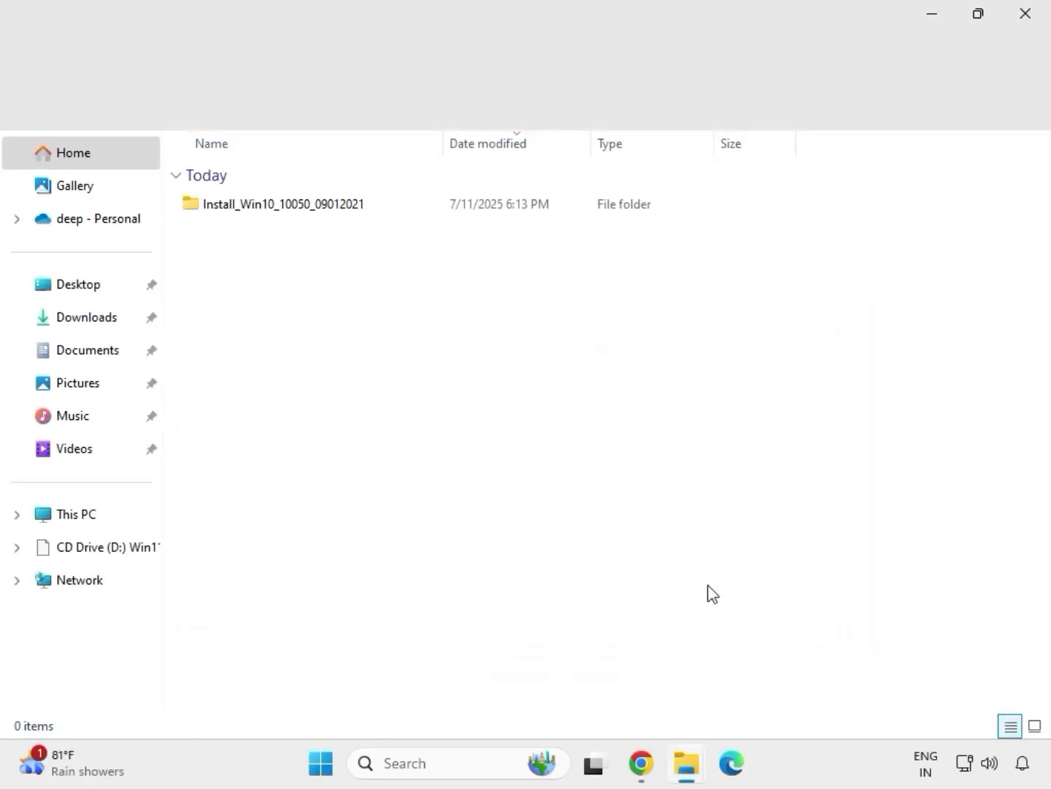
pyautogui.click(1028, 19)
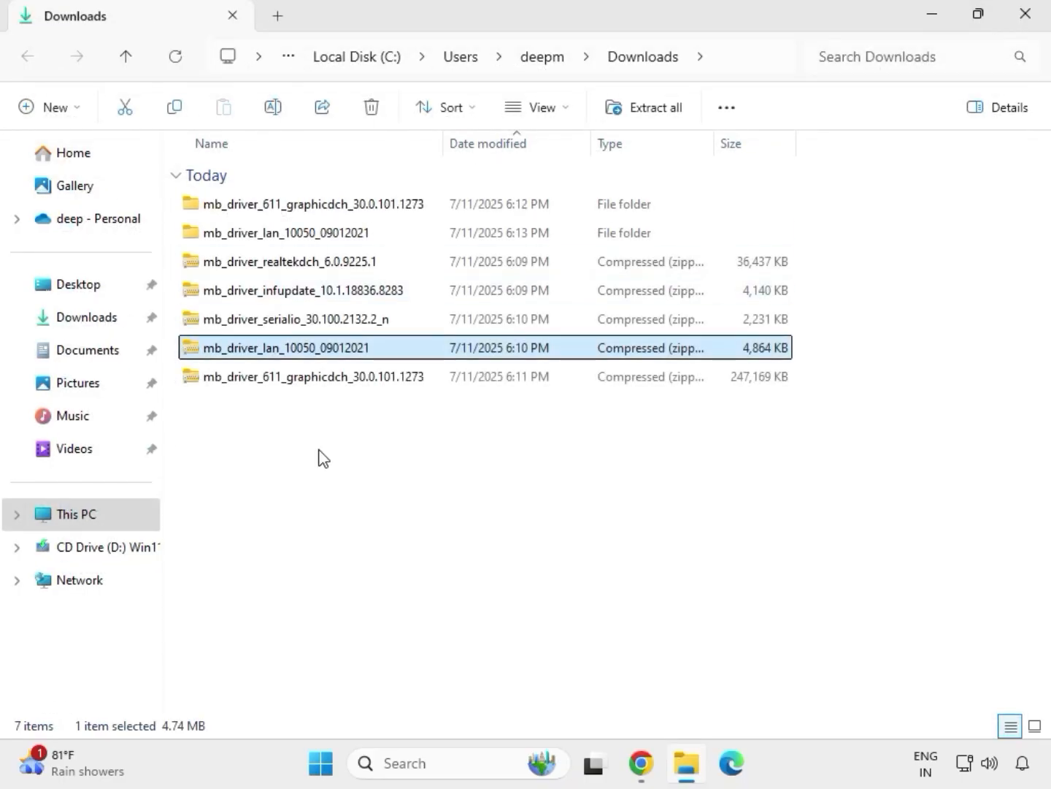
# Step: Extract the mb_driver_serialio_30.100.2132.2_n archive to its default folder and close the window of extracted files
pyautogui.click(261, 326)
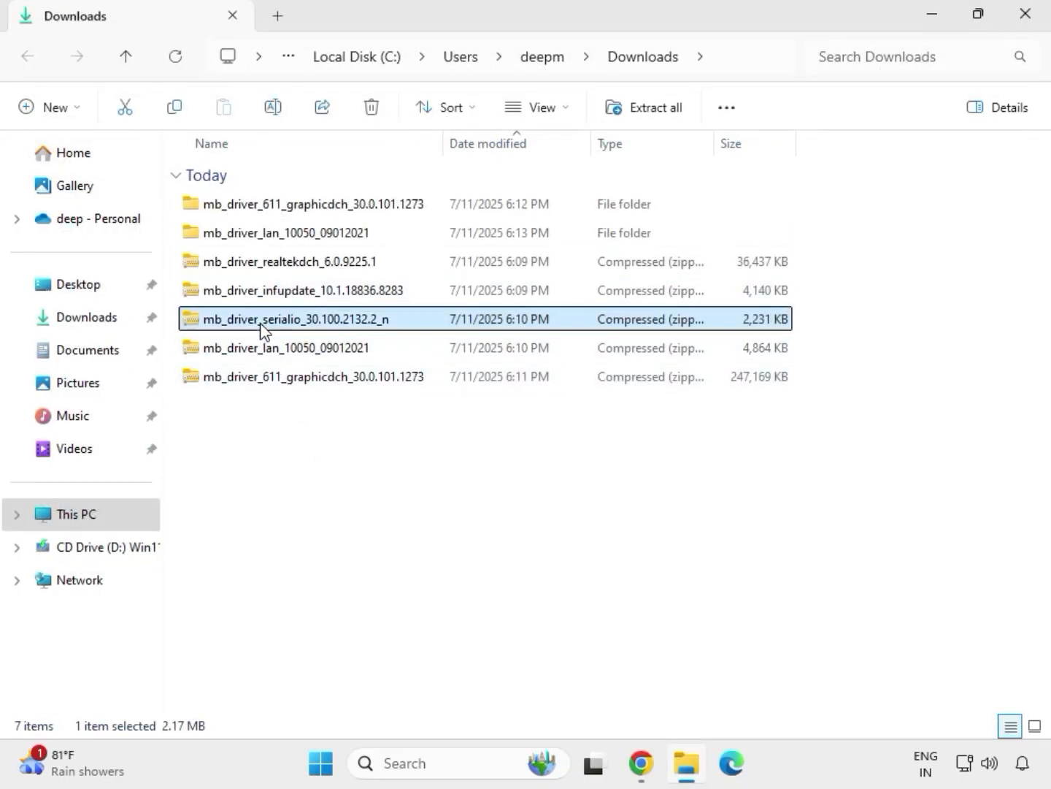
pyautogui.rightClick(260, 325)
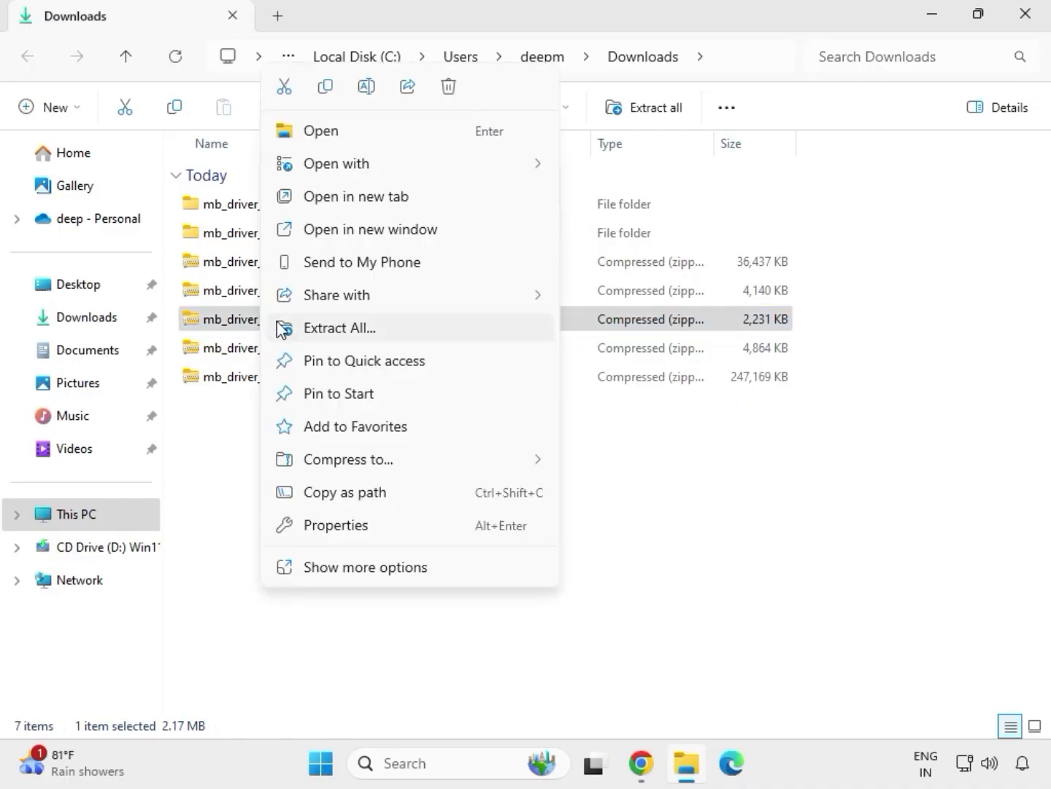
pyautogui.click(322, 329)
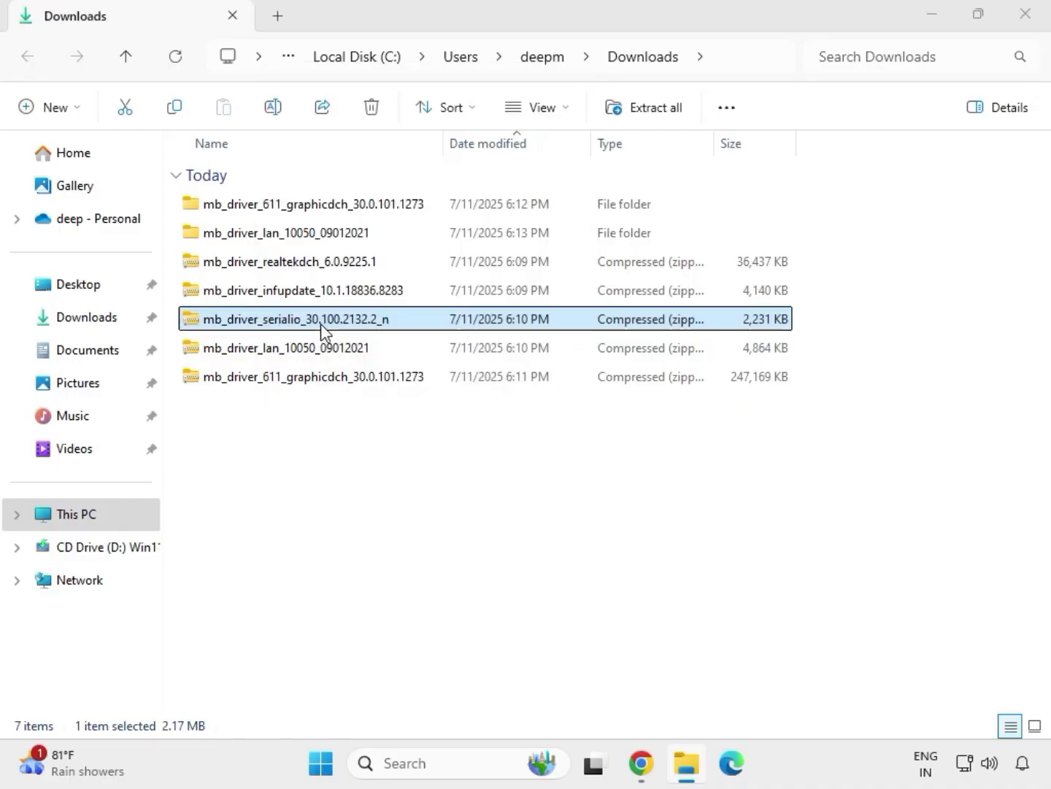
pyautogui.click(702, 576)
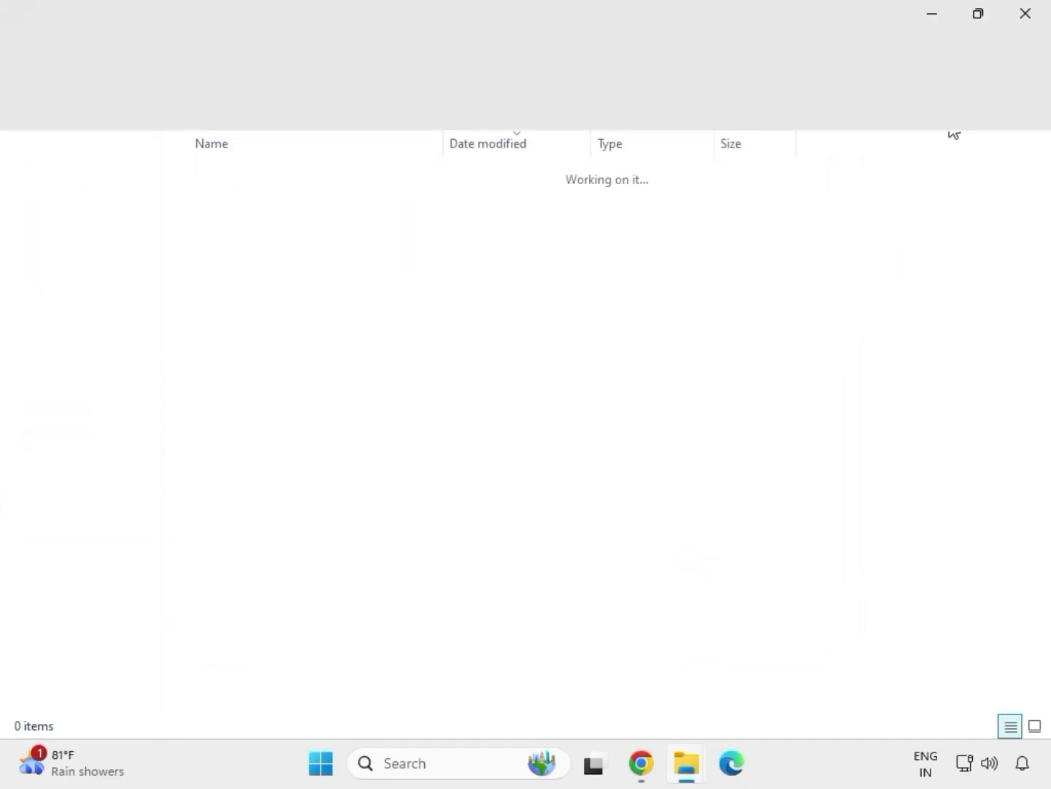
pyautogui.click(1027, 18)
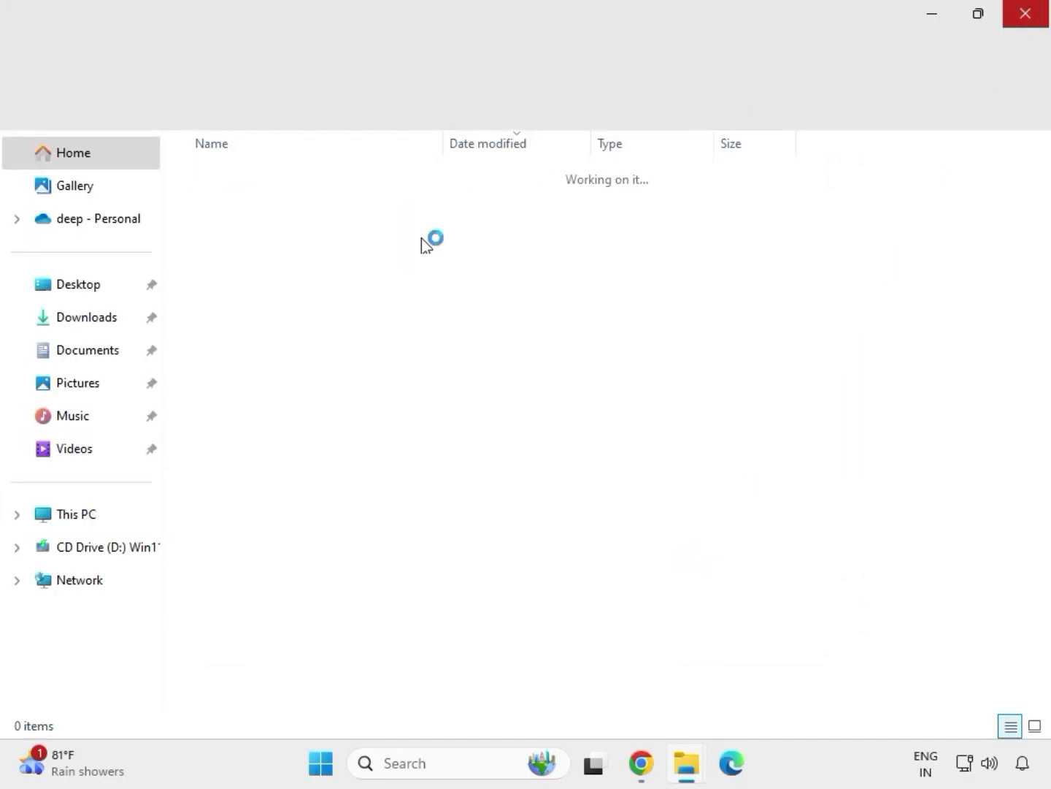
# Step: Extract the mb_driver_infupdate_10.1.18836.8283 archive to its default folder in Downloads and close the window of extracted files
pyautogui.click(272, 292)
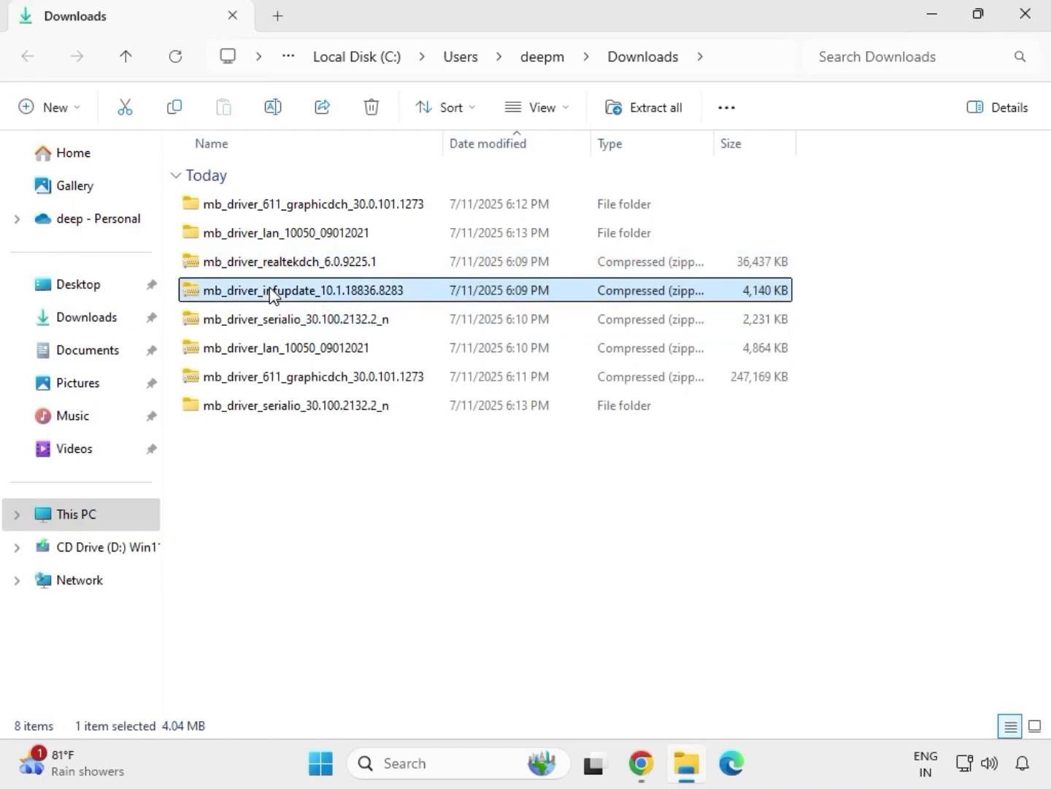
pyautogui.rightClick(272, 293)
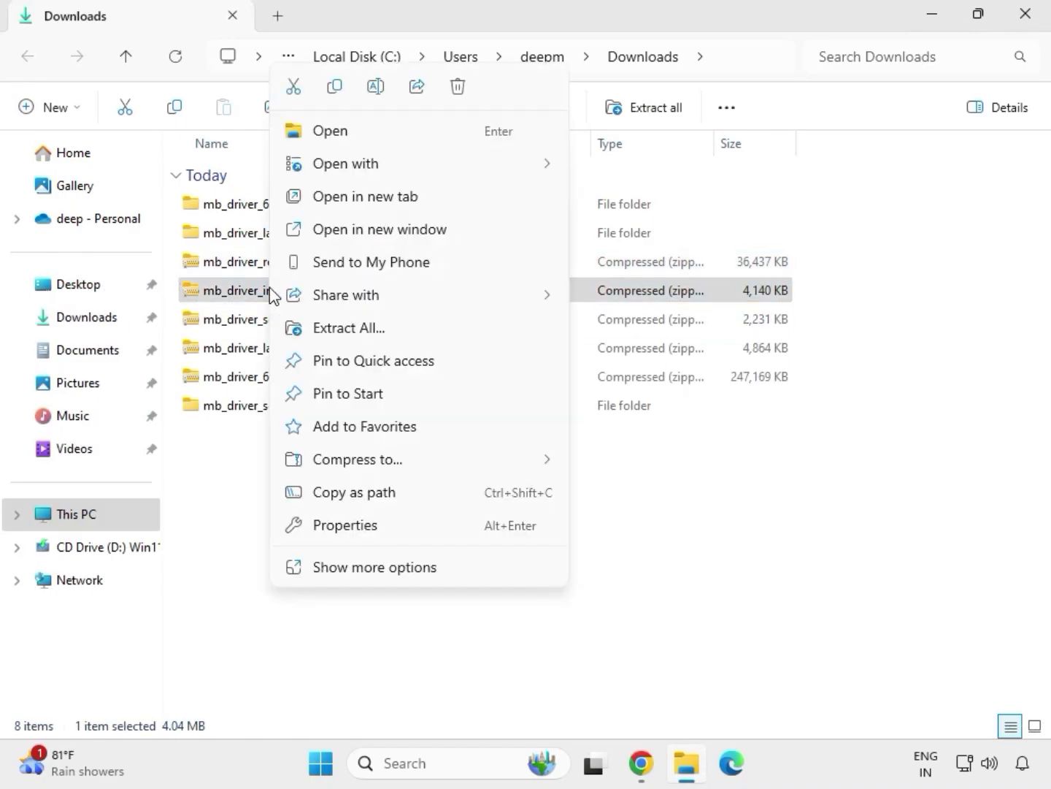
pyautogui.click(369, 328)
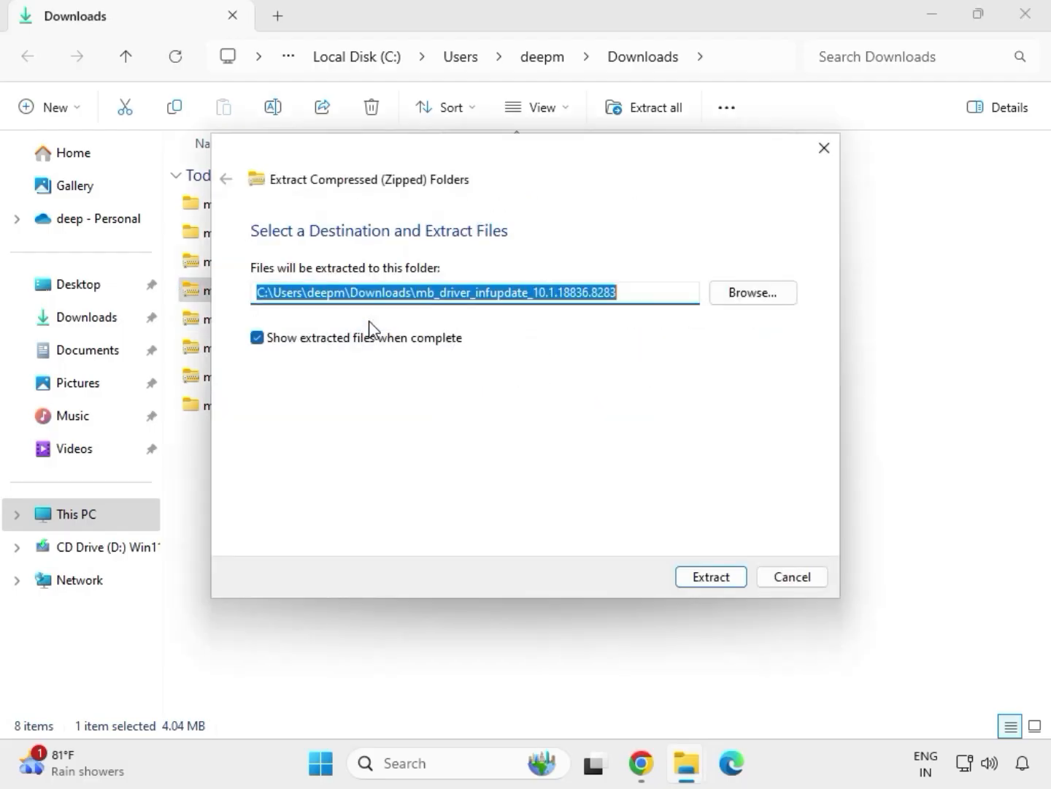
pyautogui.click(698, 581)
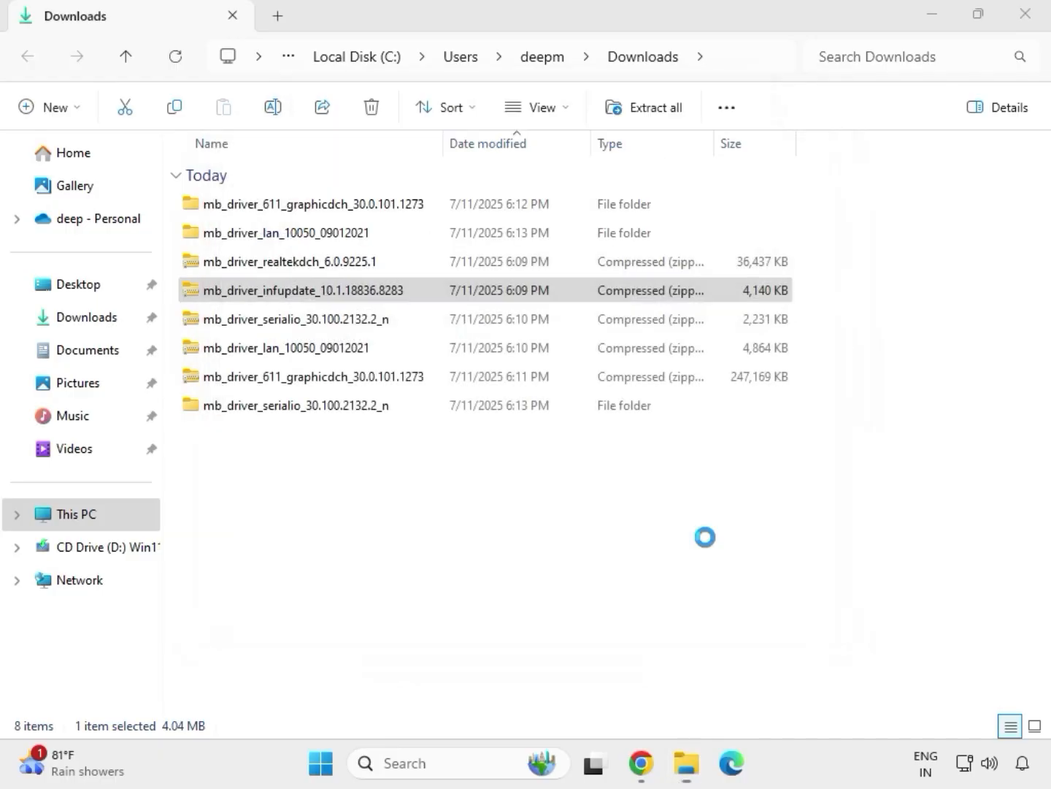
pyautogui.click(1027, 15)
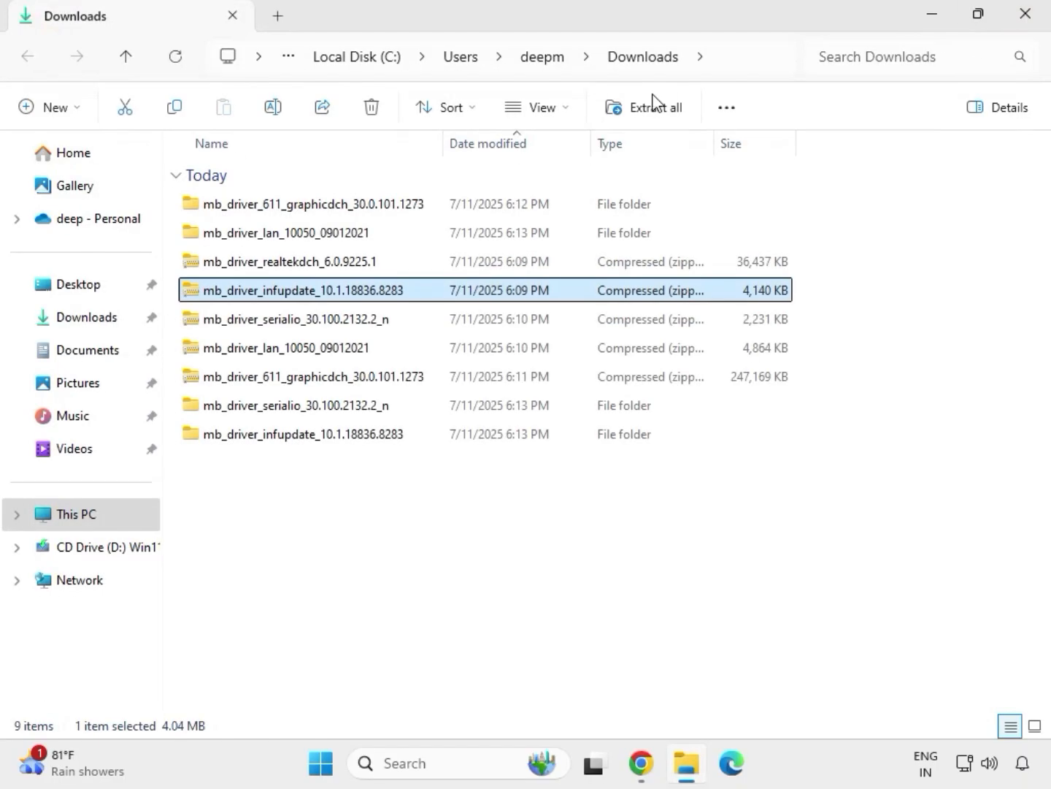
# Step: Extract the mb_driver_realtekdch_6.0.9225.1 archive to its default folder in Downloads and close the window of extracted files
pyautogui.click(286, 267)
pyautogui.rightClick(285, 267)
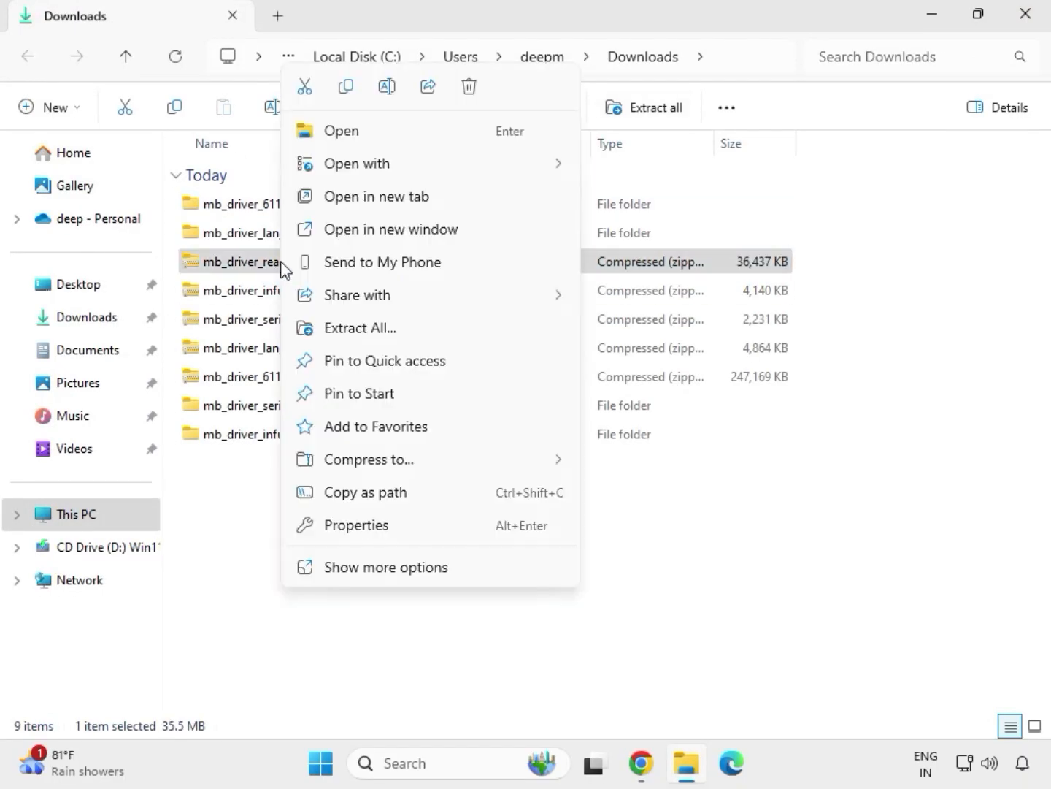
pyautogui.click(346, 331)
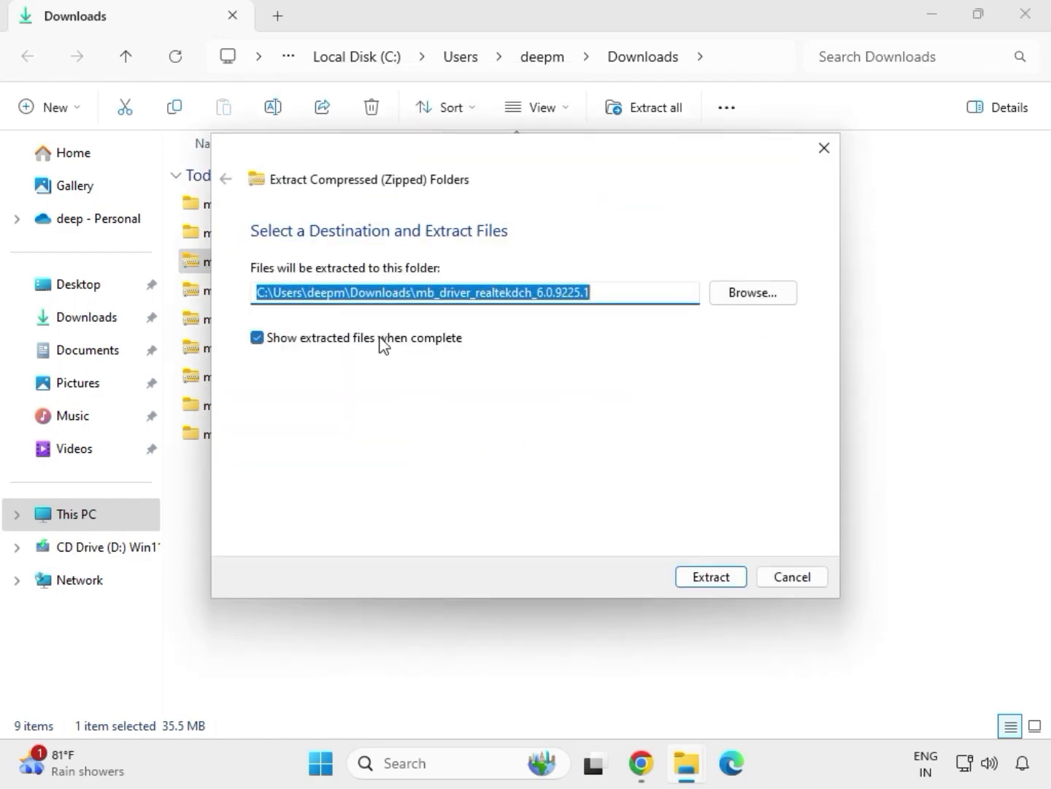
pyautogui.click(675, 576)
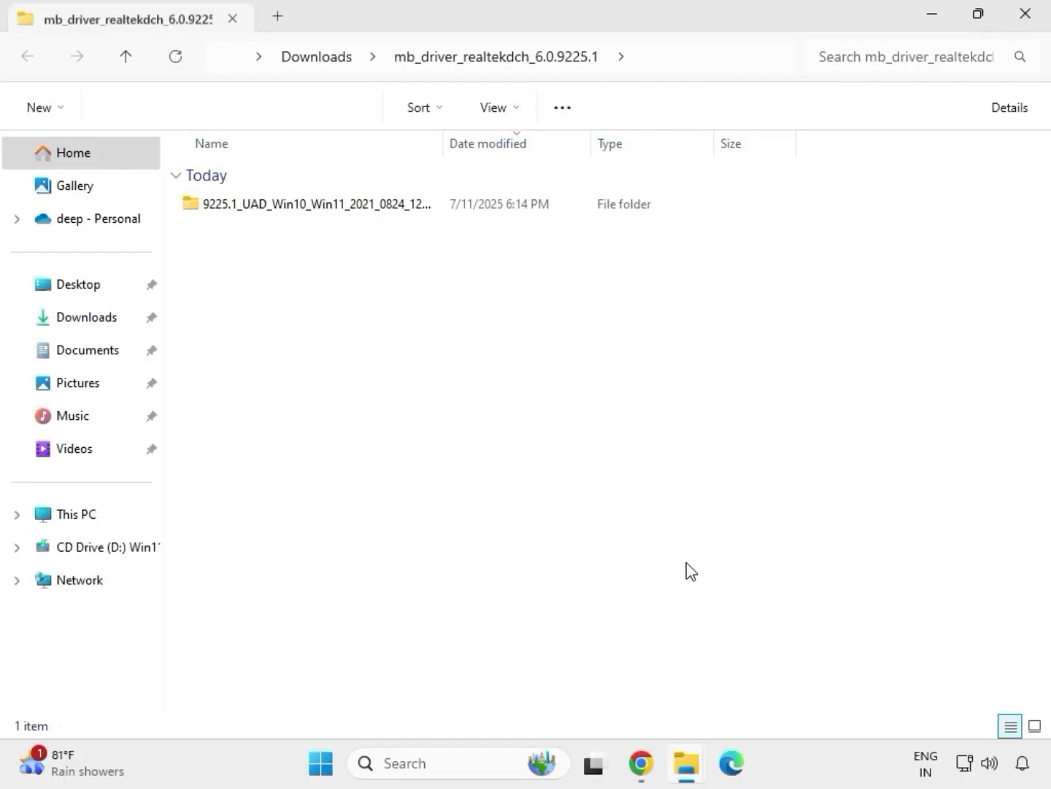
pyautogui.click(1027, 23)
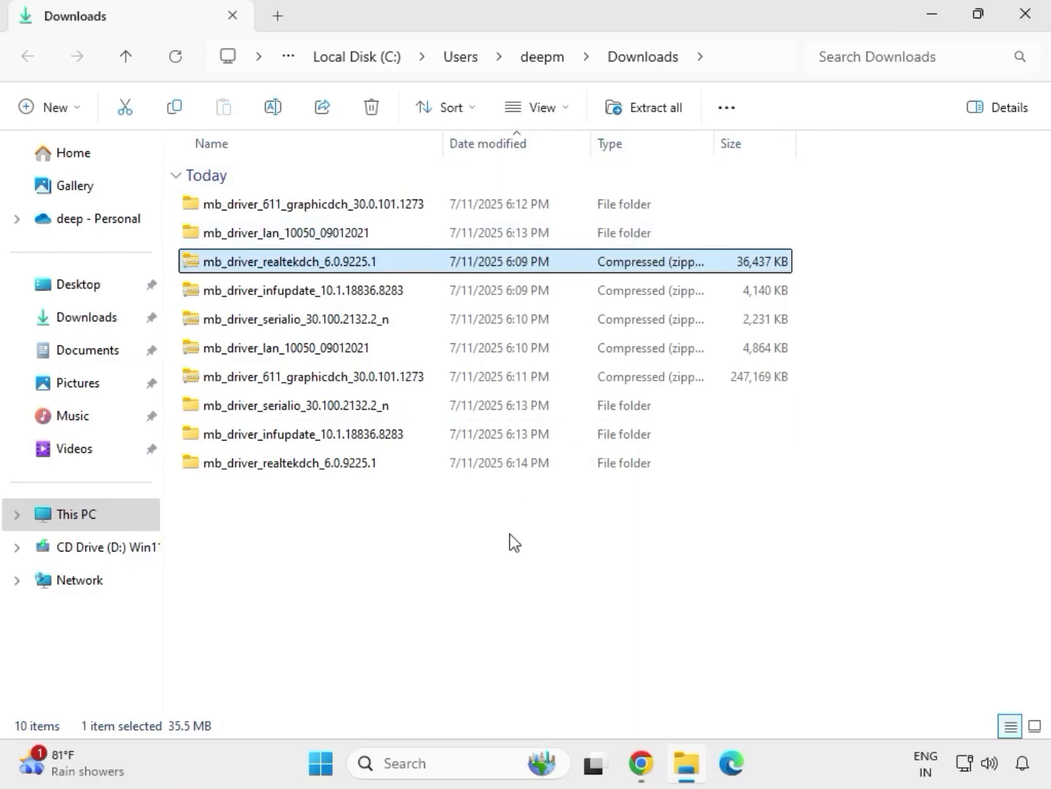
# Step: Refresh the Downloads folder listing so the extracted driver folders are grouped ahead of the archives
pyautogui.click(495, 579)
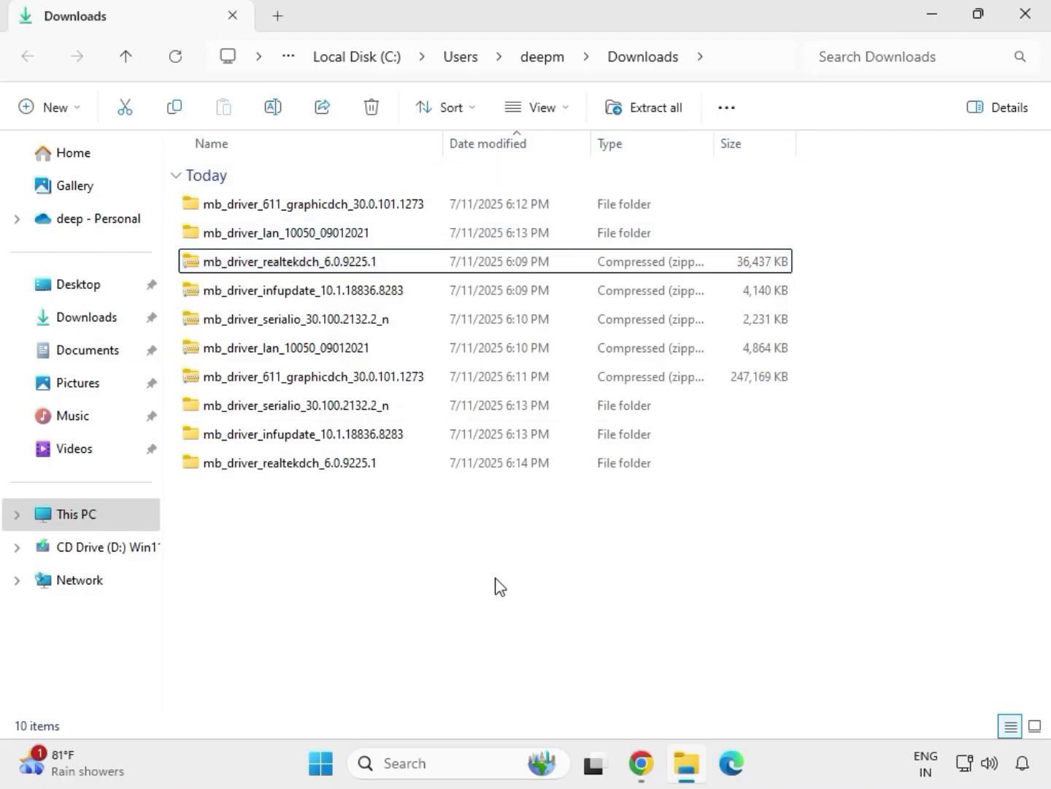
pyautogui.rightClick(441, 545)
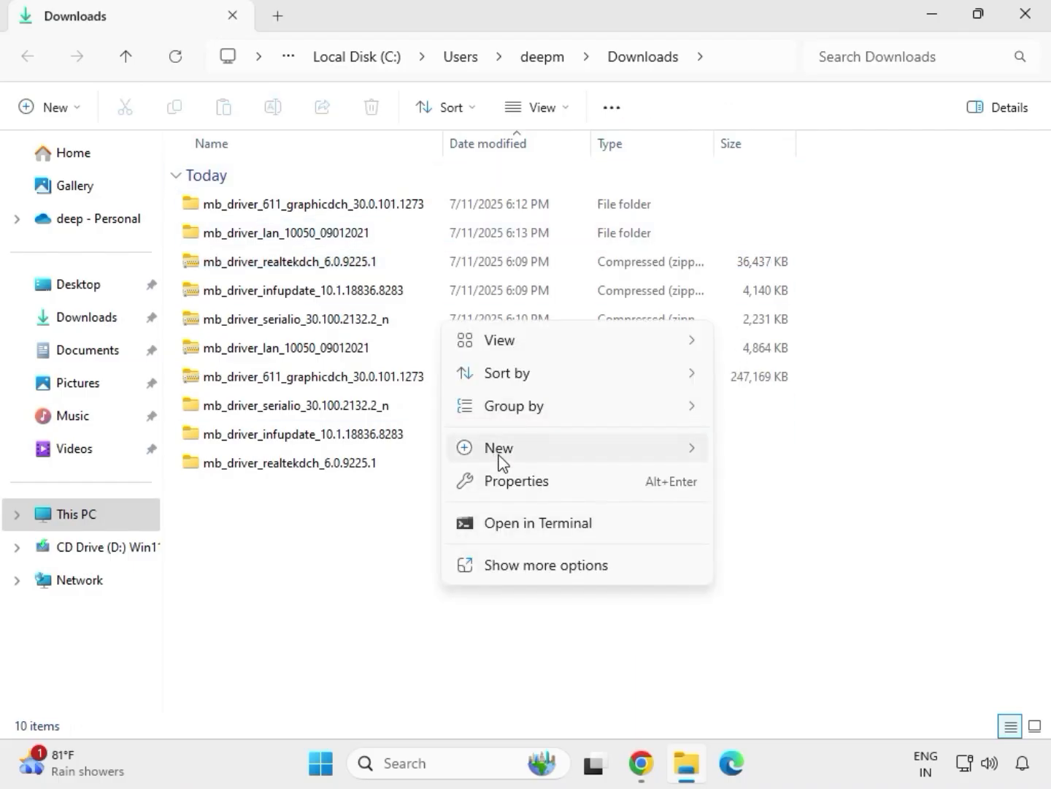
pyautogui.press('Escape')
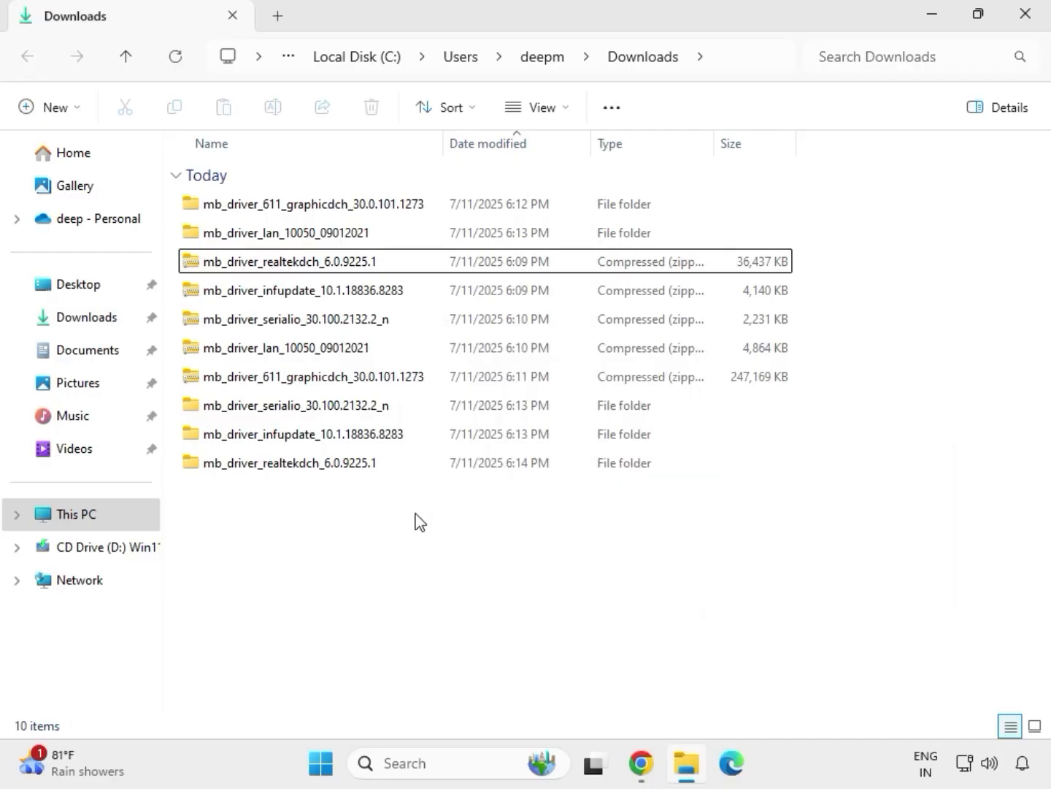
pyautogui.rightClick(416, 514)
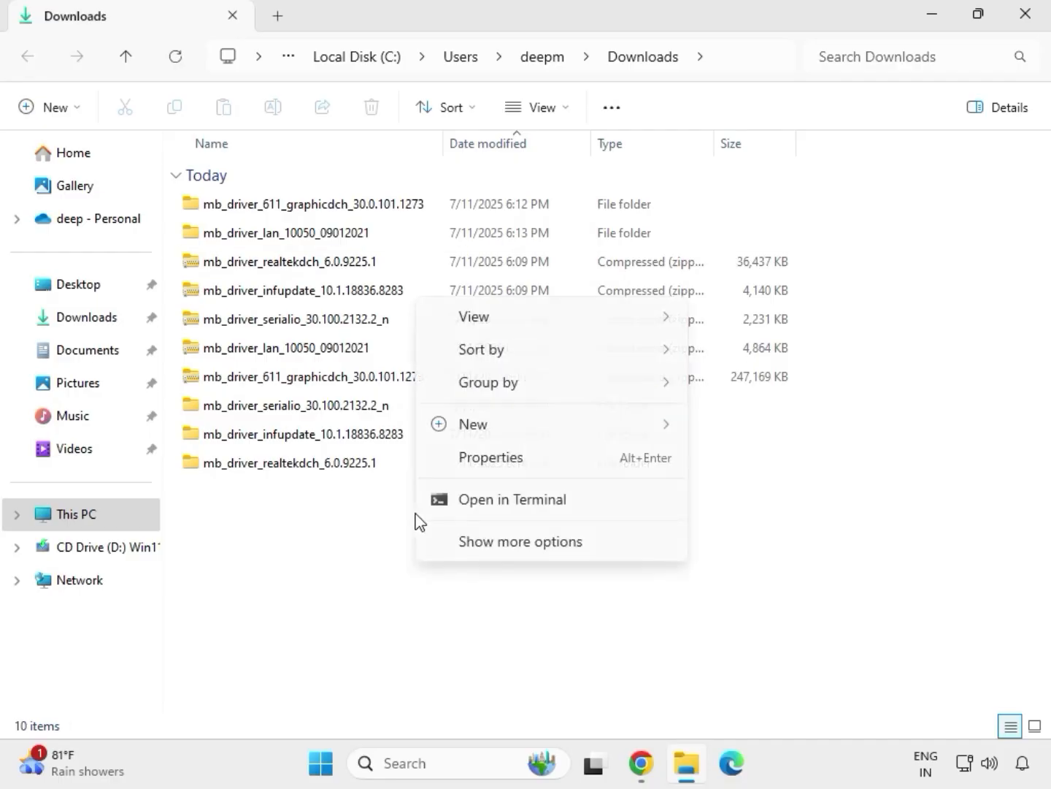
pyautogui.click(473, 539)
pyautogui.click(484, 325)
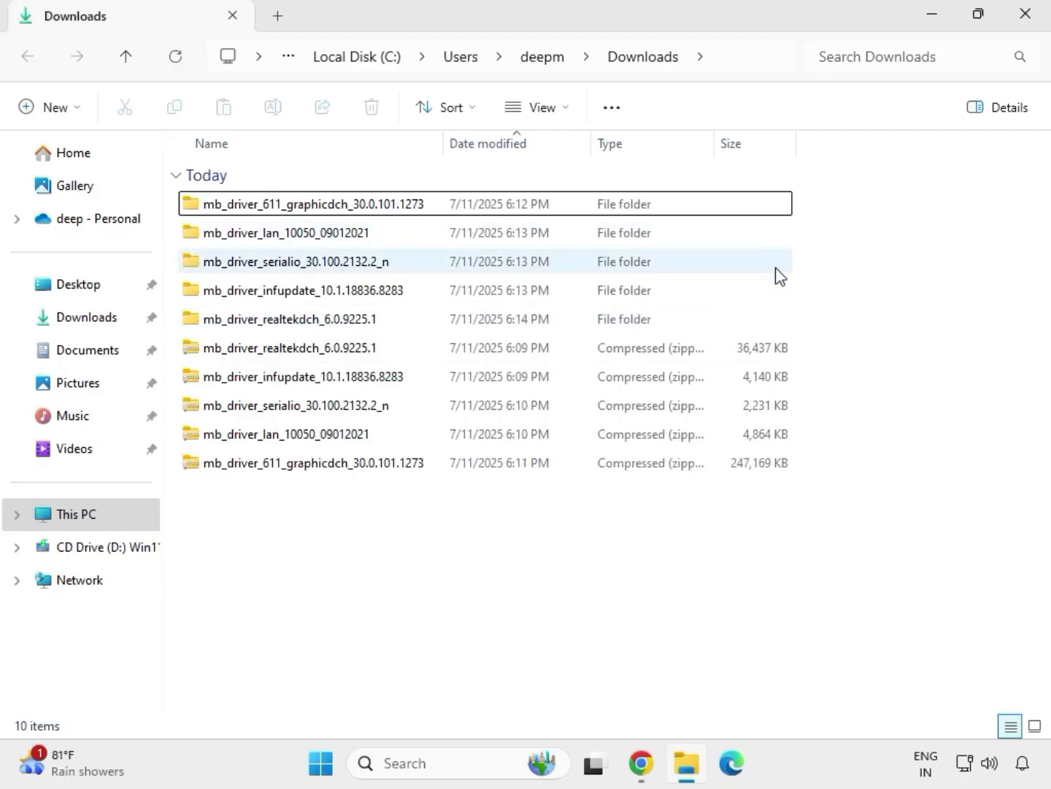
# Step: Open the extracted mb_driver_611_graphicdch_30.0.101.1273 folder, run its driver application and allow it to make changes to the device
pyautogui.moveTo(808, 330); pyautogui.dragTo(522, 213)
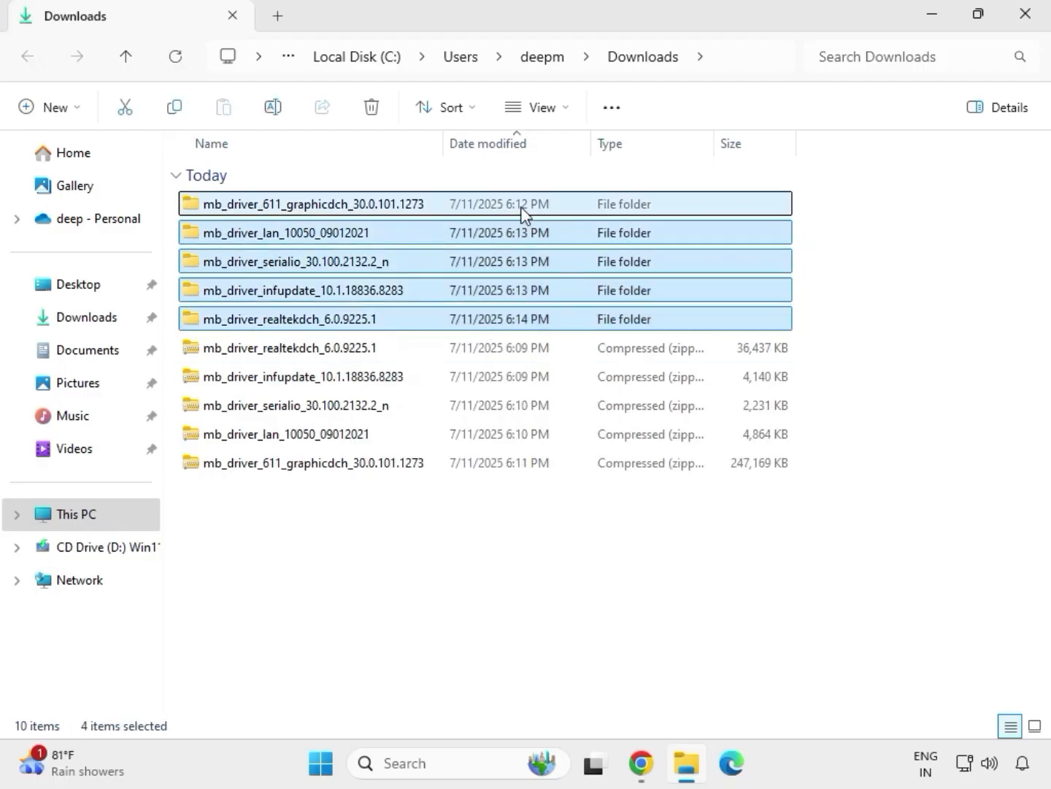
pyautogui.click(311, 212)
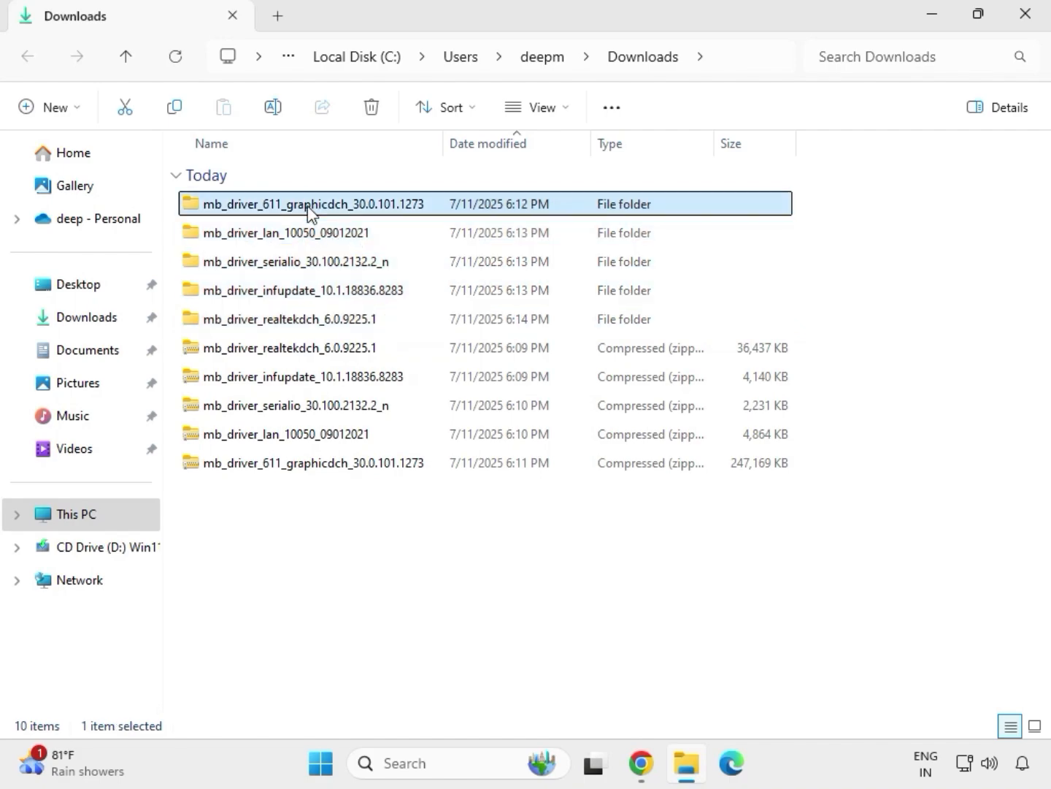
pyautogui.doubleClick(335, 208)
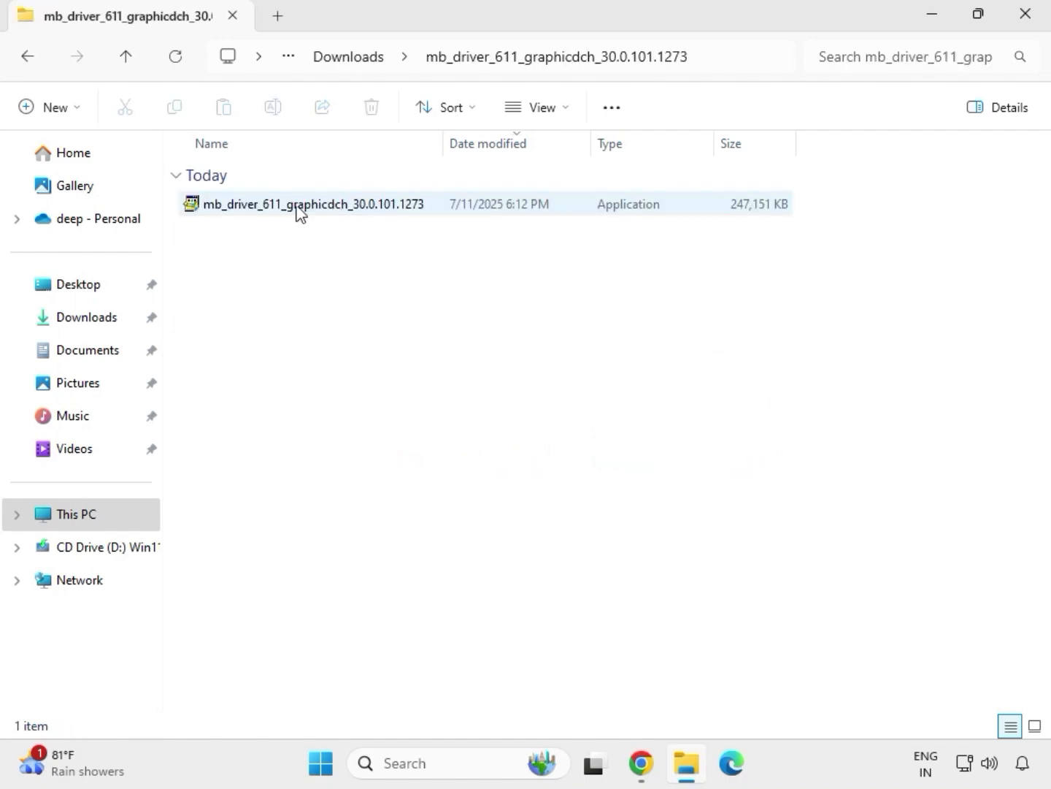
pyautogui.click(292, 212)
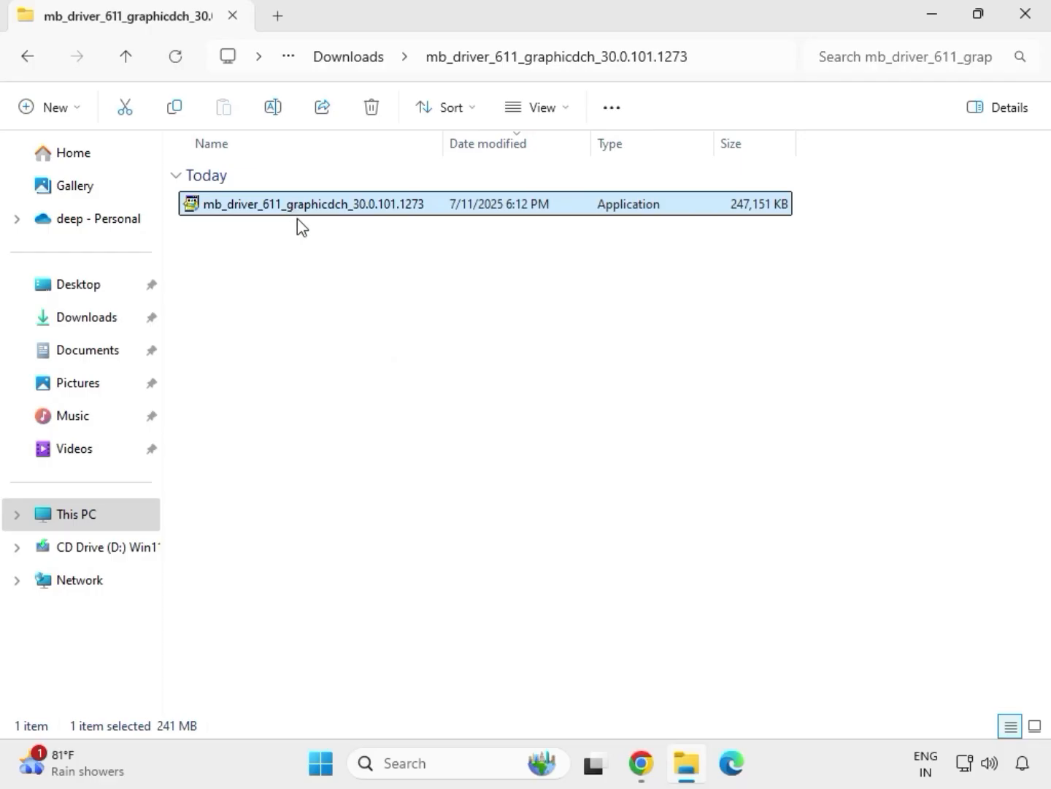
pyautogui.rightClick(318, 249)
pyautogui.click(384, 372)
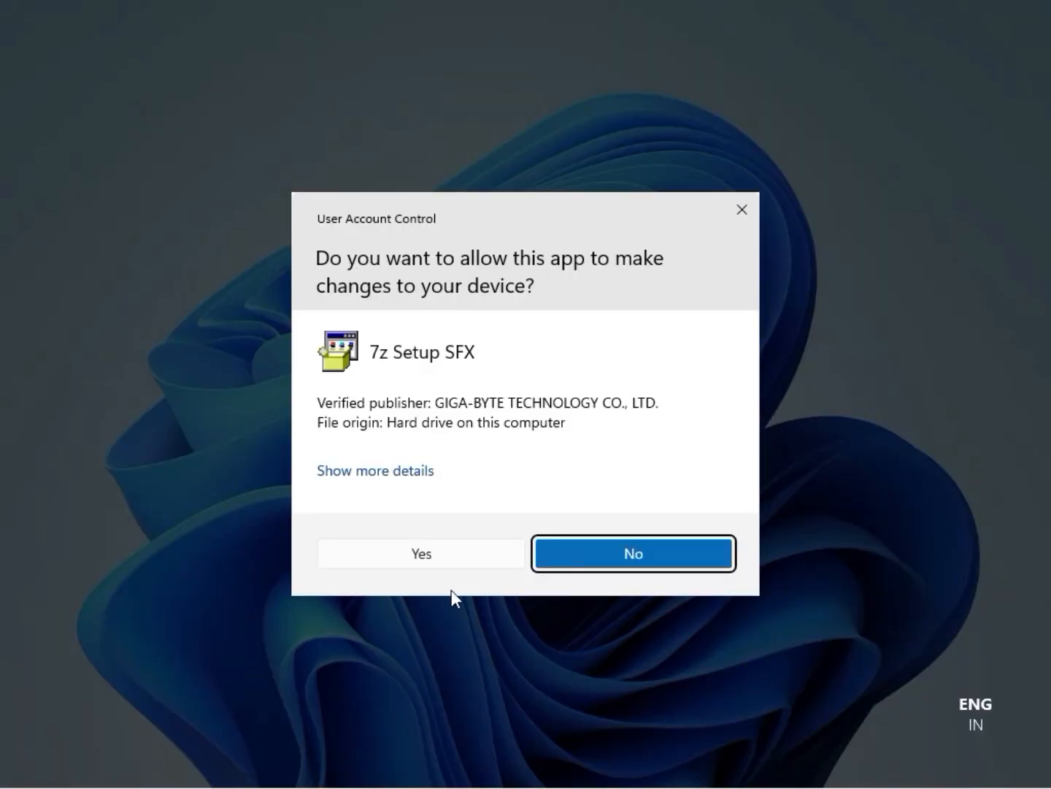
pyautogui.click(439, 554)
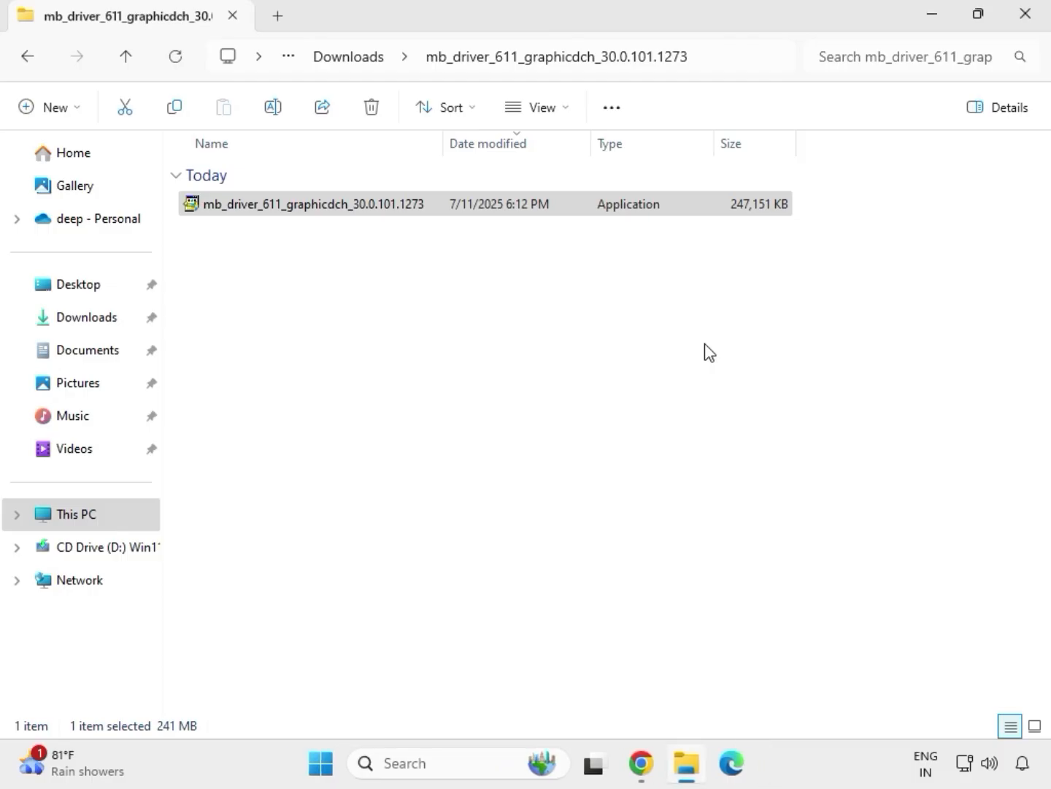
# Step: Close the graphics driver folder, reopen the Downloads folder and select the extracted mb_driver_lan_10050_09012021 folder
pyautogui.click(1035, 23)
pyautogui.click(688, 764)
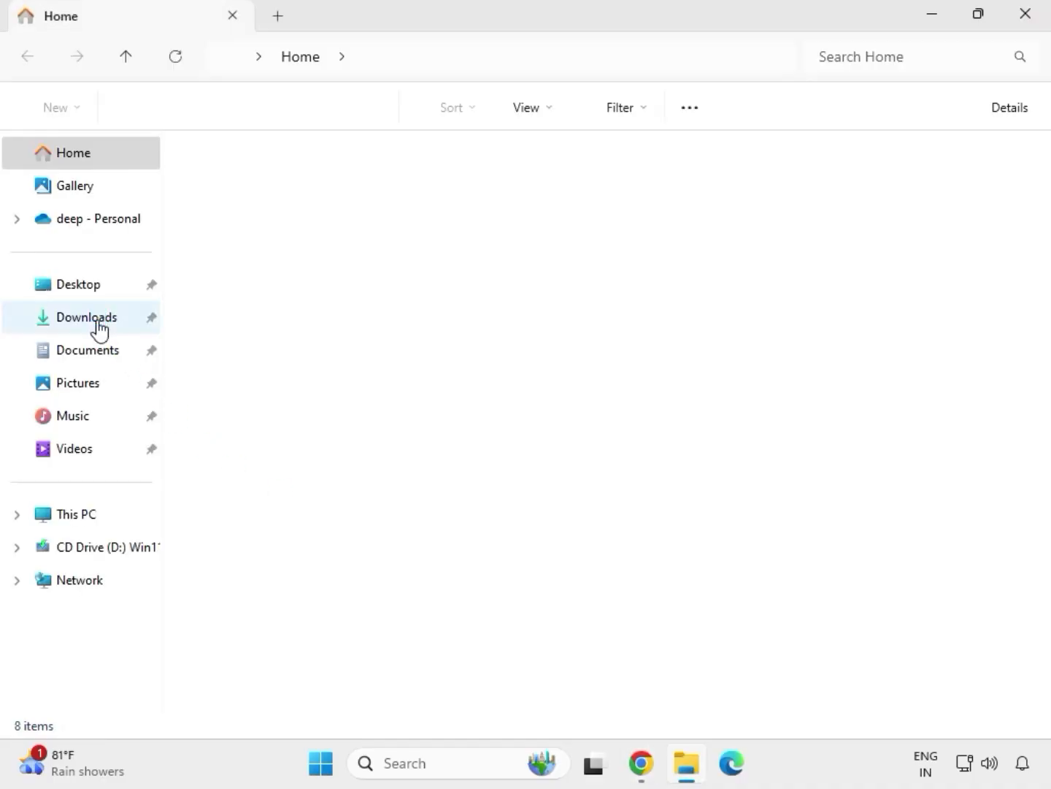
pyautogui.click(97, 320)
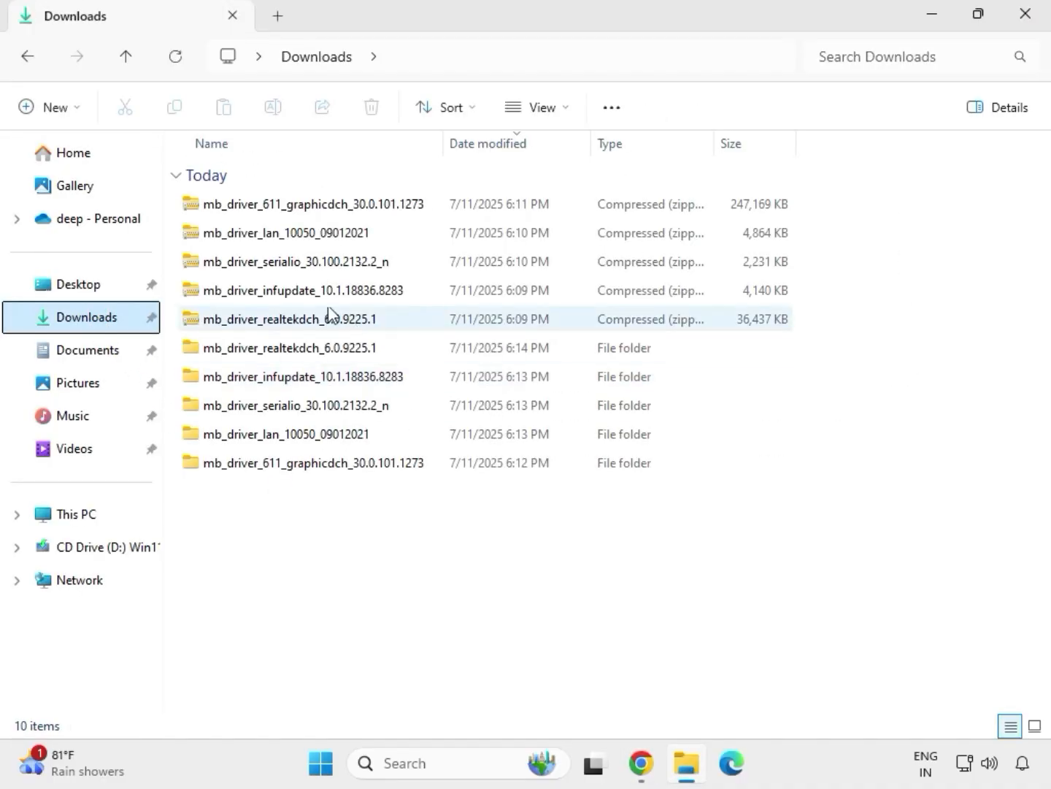
pyautogui.click(298, 353)
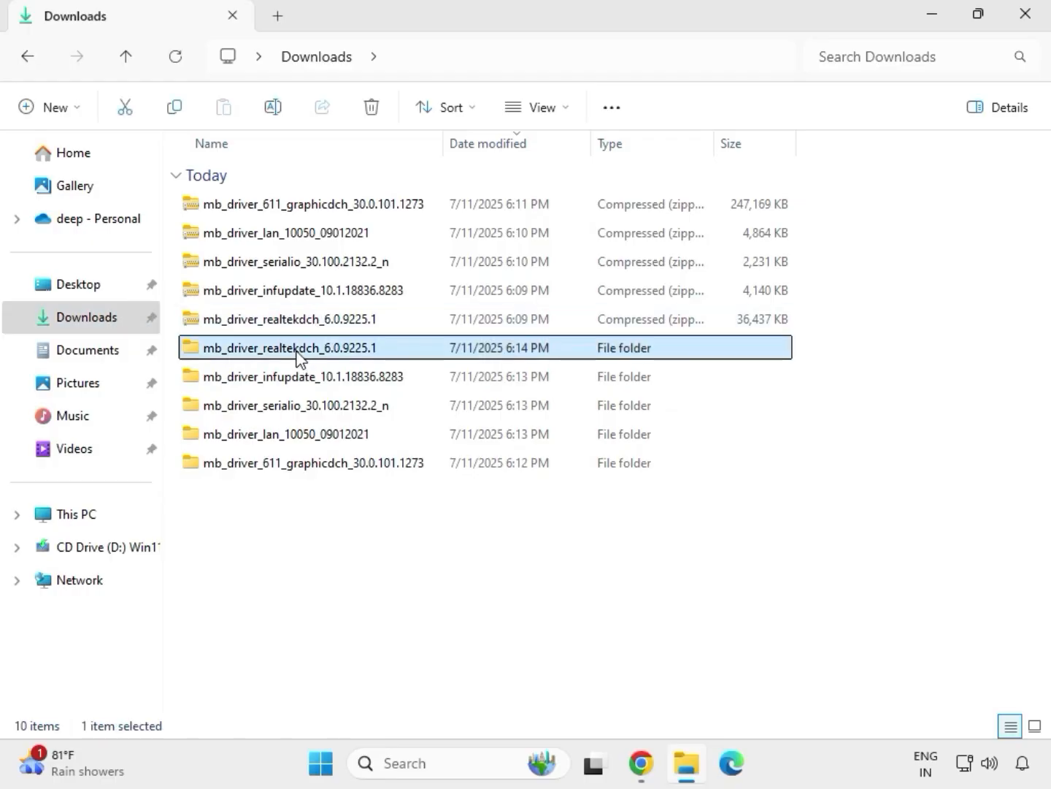
pyautogui.click(341, 467)
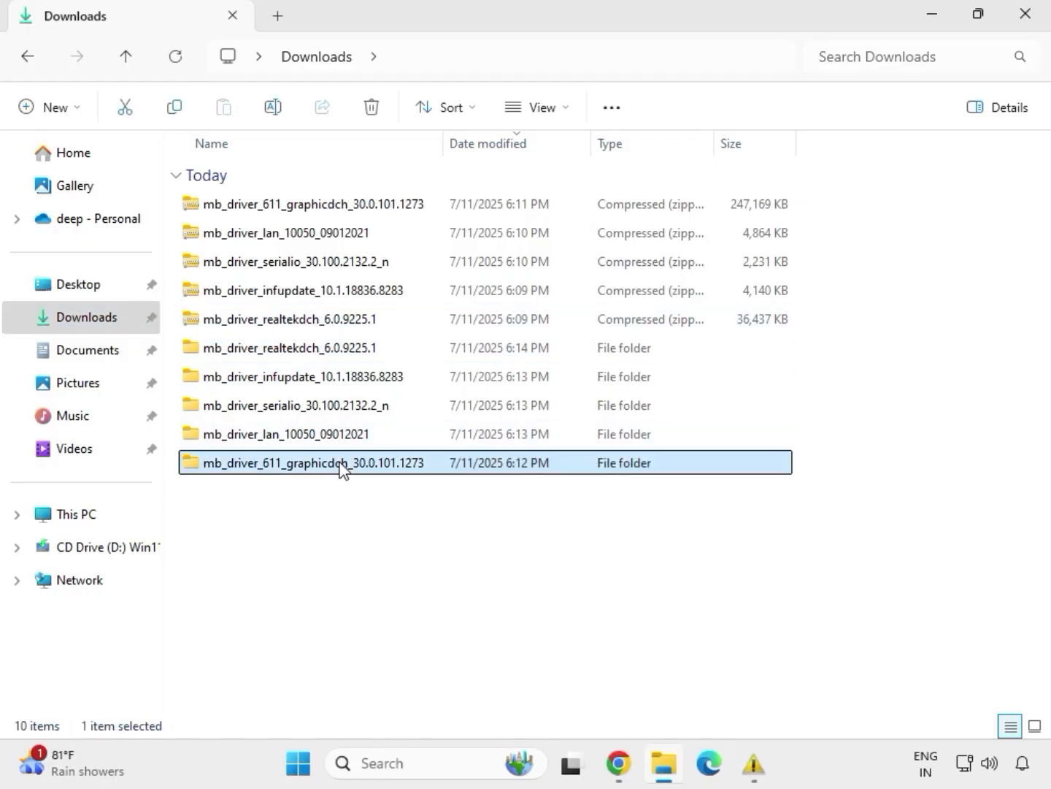
pyautogui.click(325, 435)
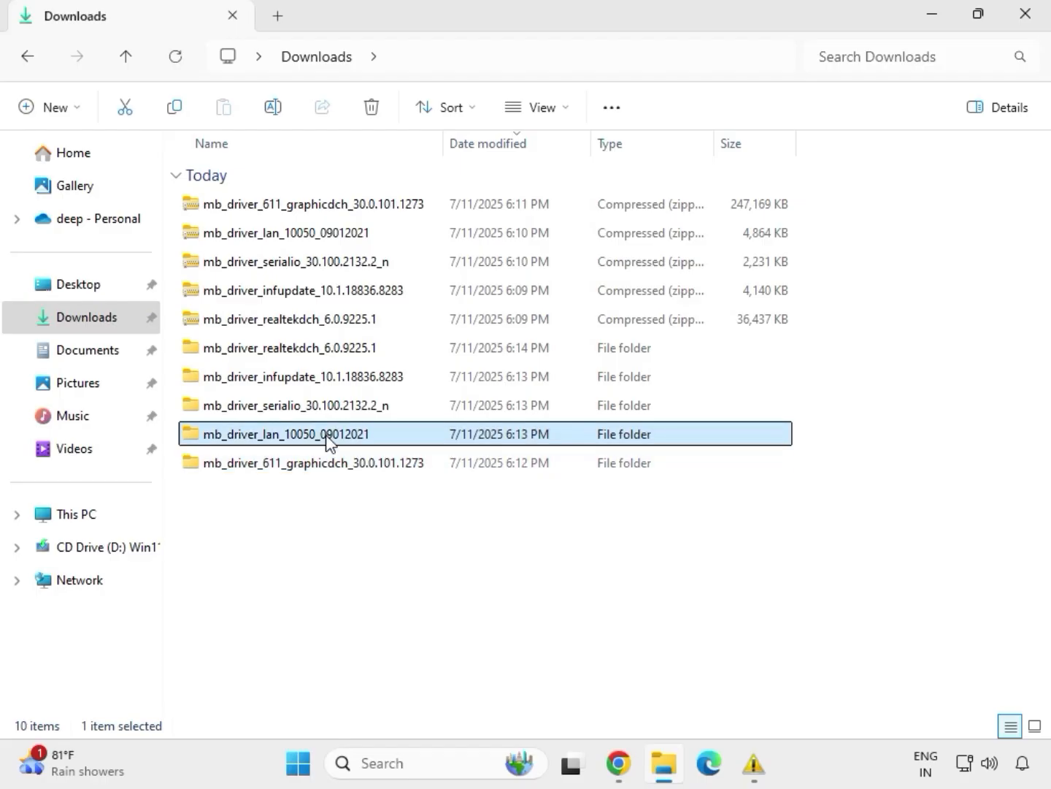
# Step: Run the Install_Win10_10050_09012021 application inside the extracted mb_driver_lan_10050_09012021 folder and allow it to make changes to the device
pyautogui.moveTo(766, 765)
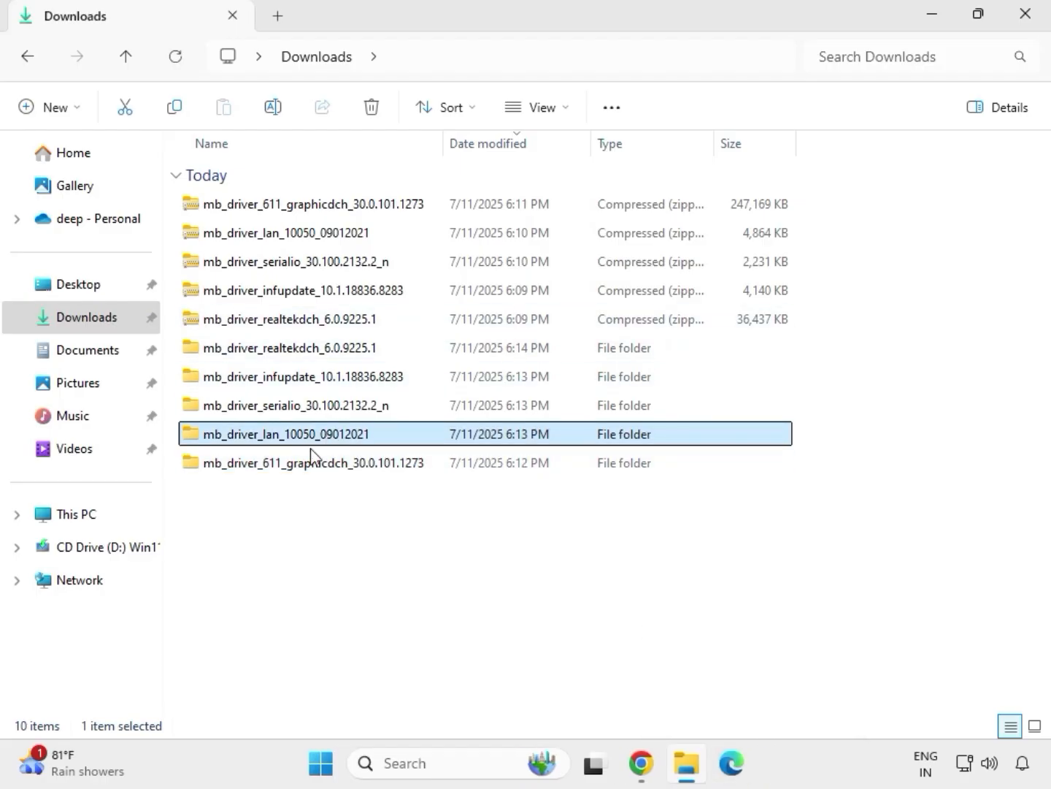
pyautogui.doubleClick(328, 438)
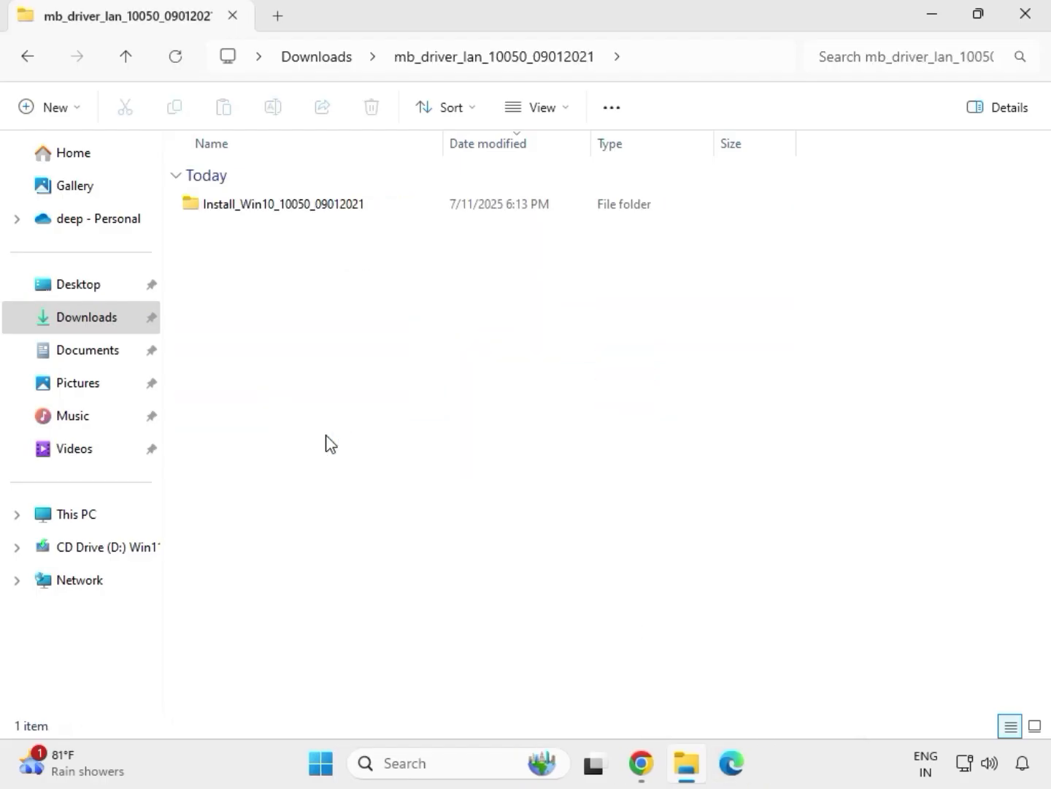
pyautogui.doubleClick(261, 212)
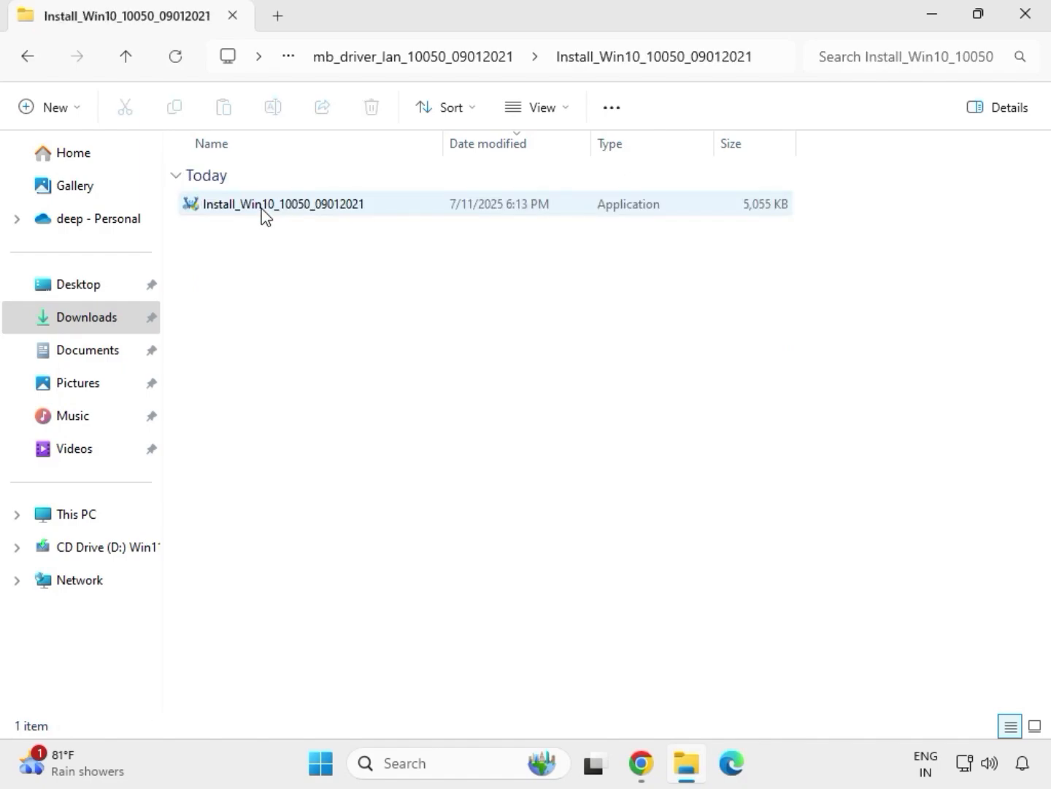
pyautogui.doubleClick(262, 211)
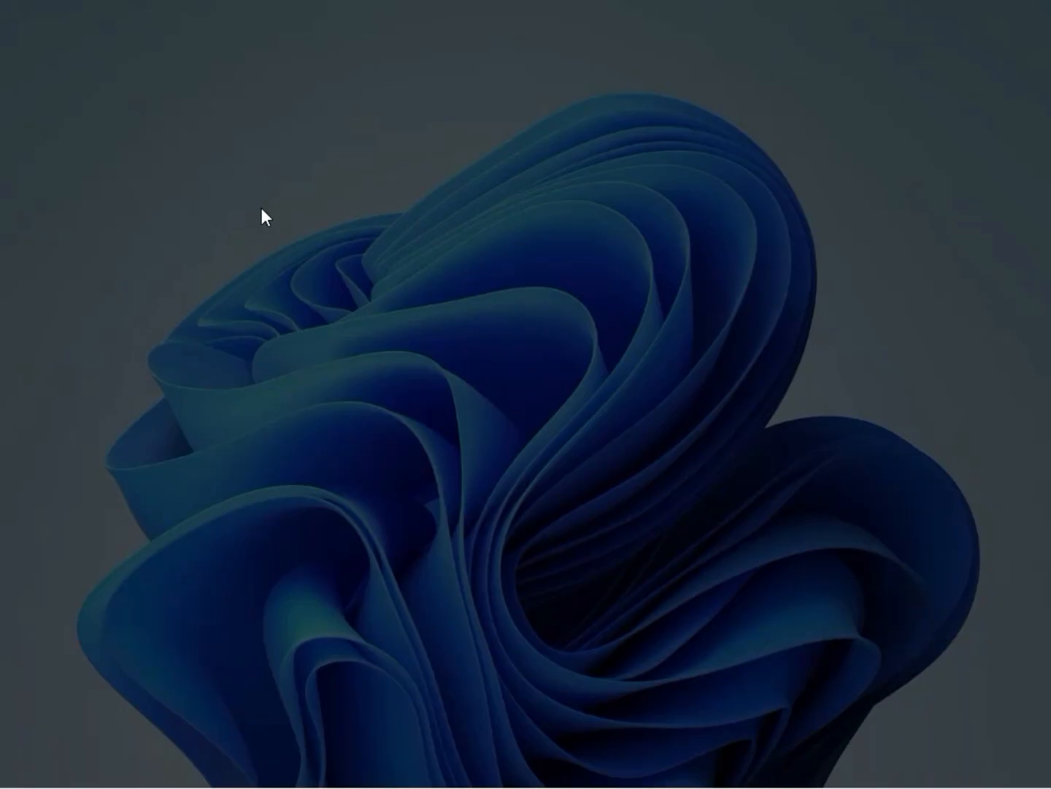
pyautogui.click(407, 558)
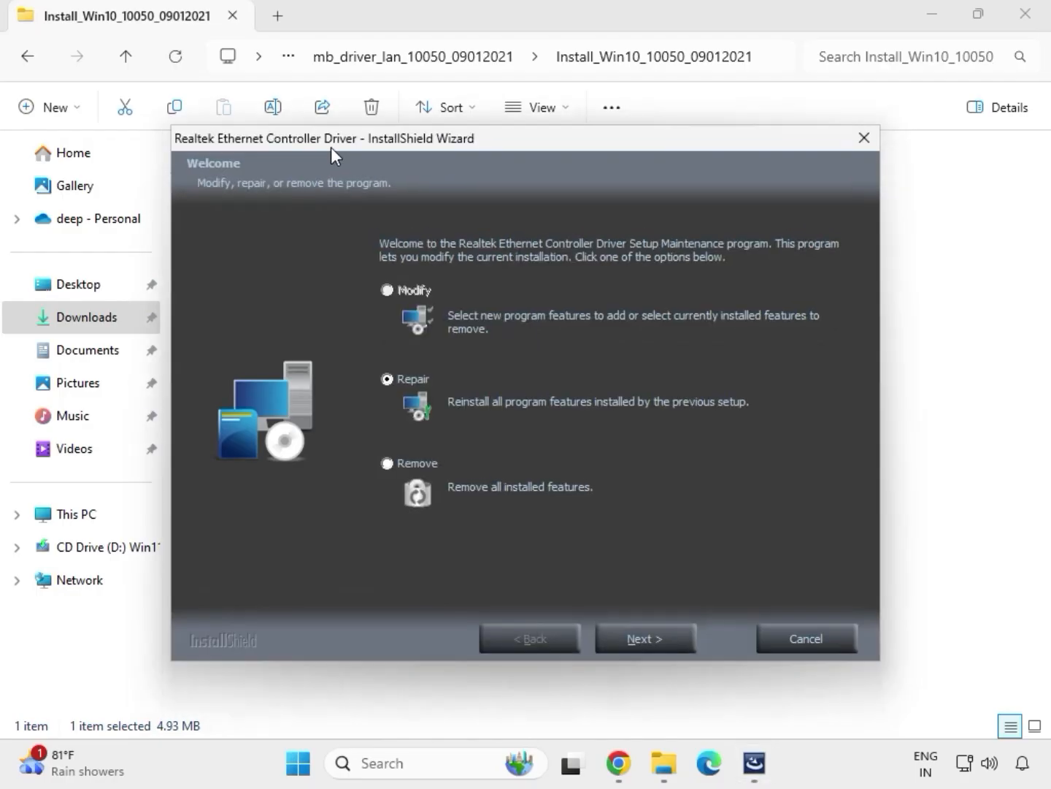
# Step: Repair the Realtek Ethernet Controller Driver, finish the wizard and return to the Downloads folder
pyautogui.click(671, 639)
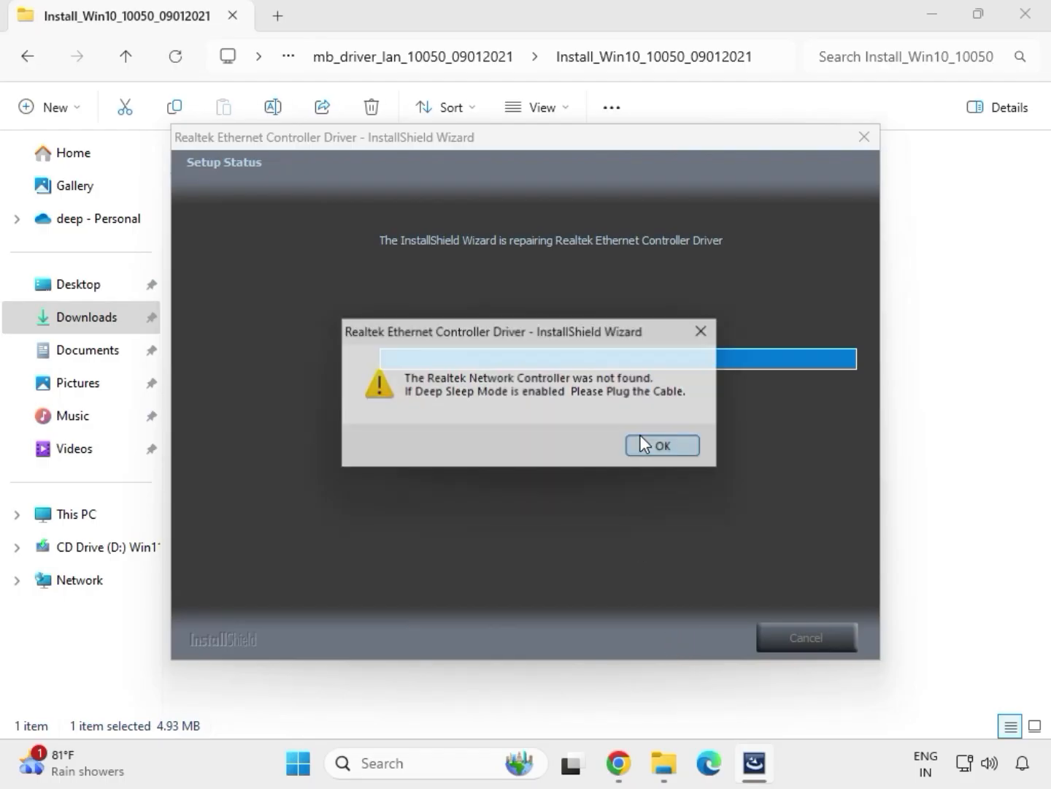
pyautogui.click(643, 444)
pyautogui.click(653, 628)
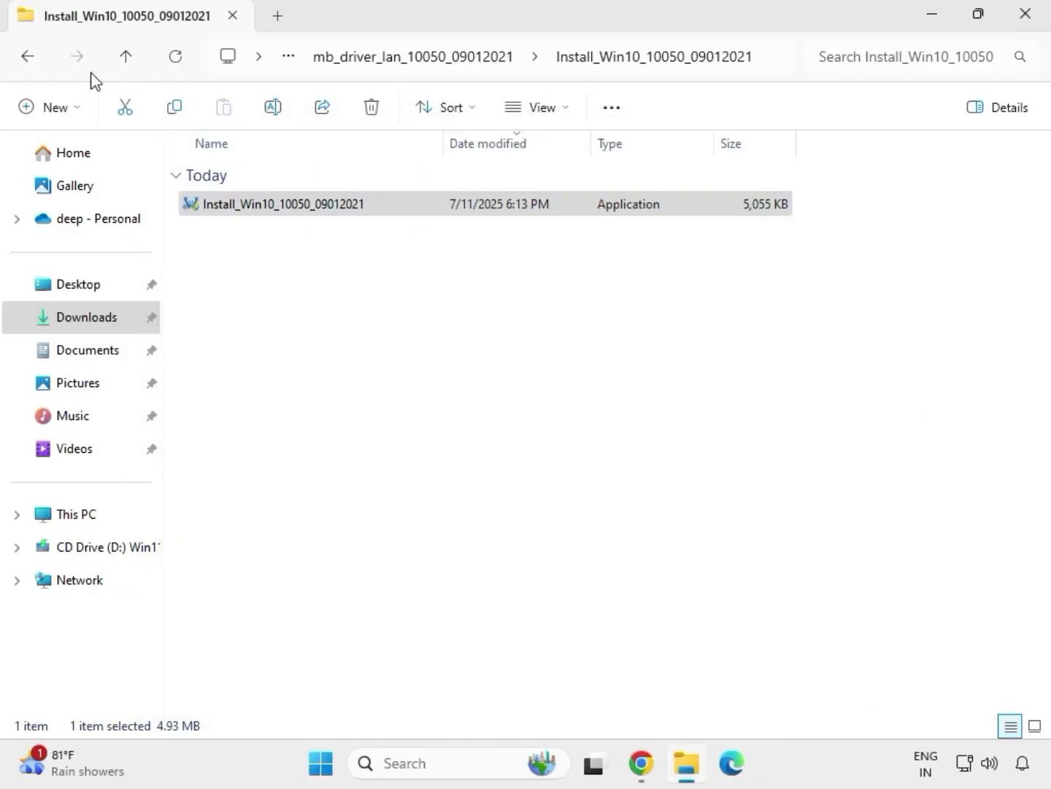
pyautogui.click(32, 62)
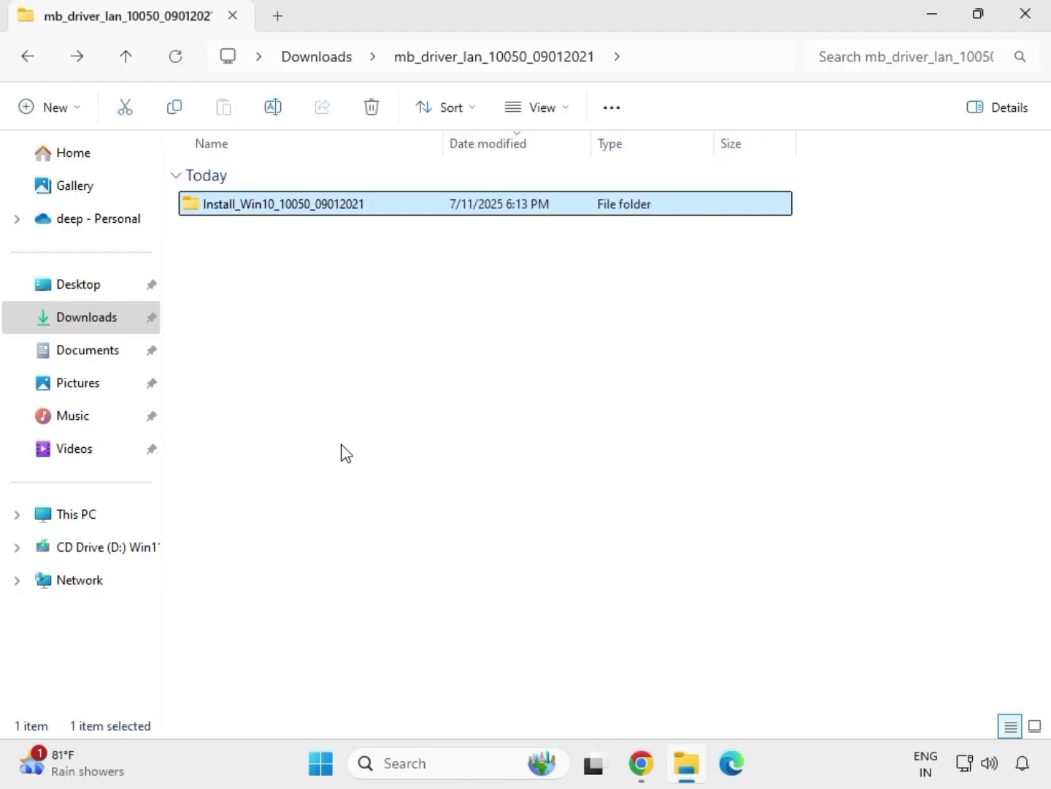
pyautogui.click(26, 59)
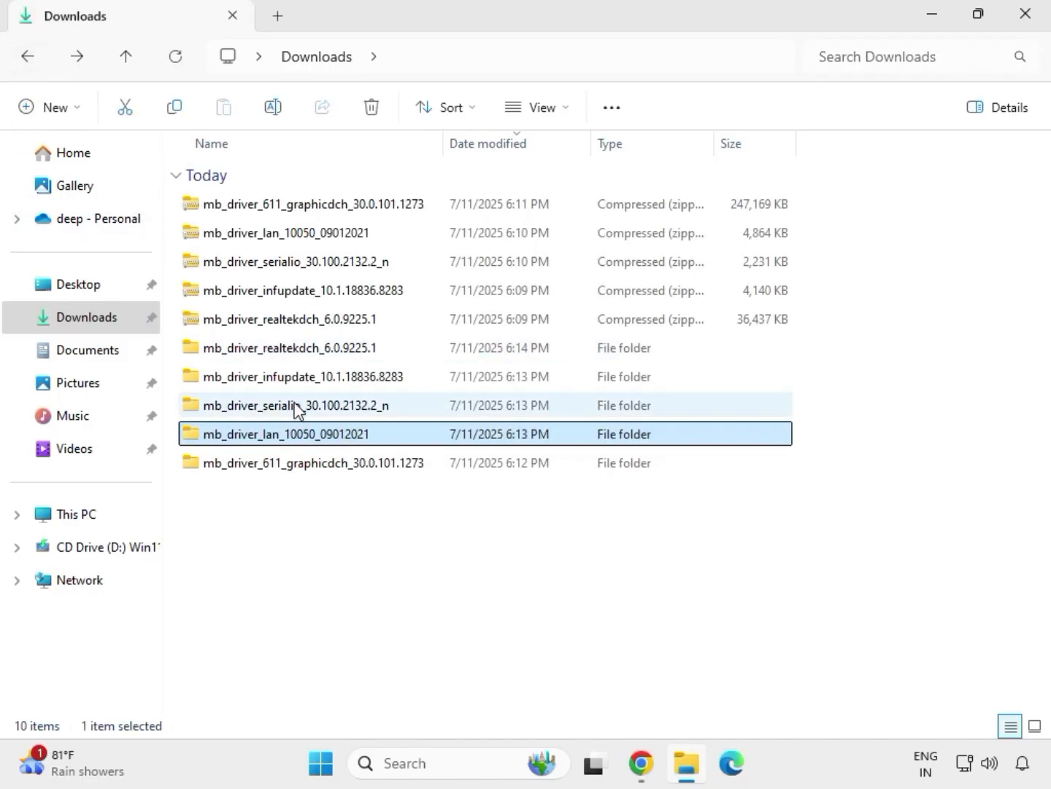
# Step: Run SetupSerialIO from the extracted mb_driver_serialio_30.100.2132.2_n folder as administrator and allow it to make changes to the device
pyautogui.doubleClick(296, 406)
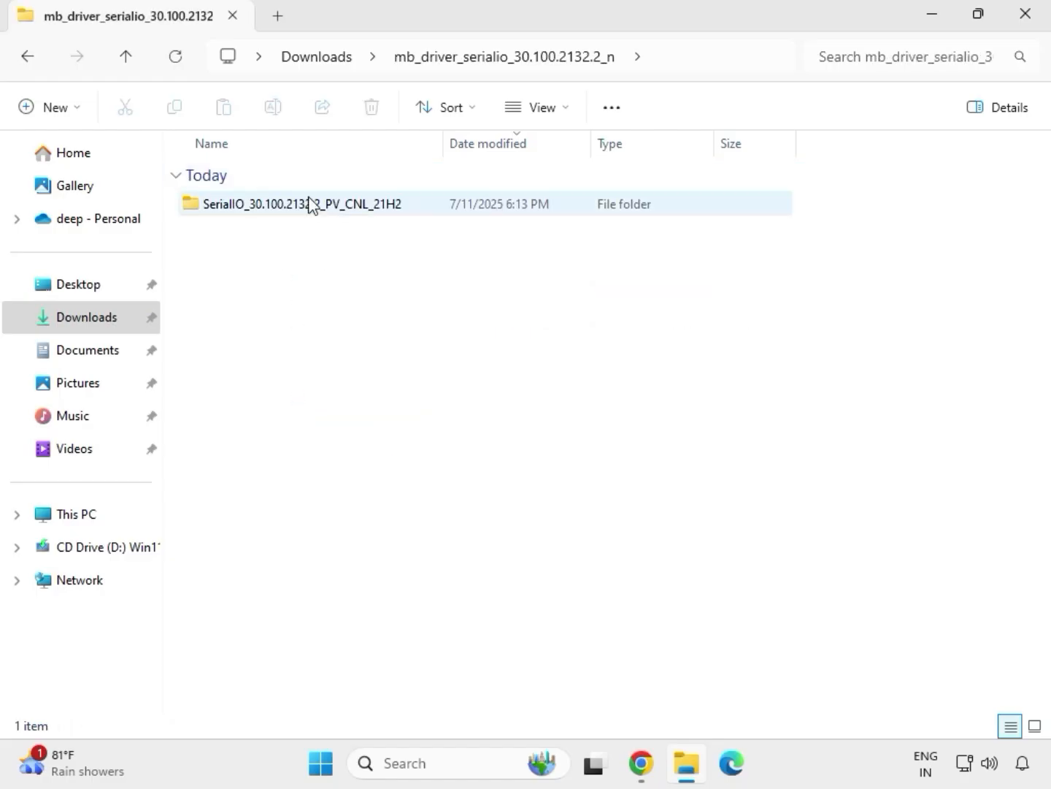
pyautogui.doubleClick(311, 204)
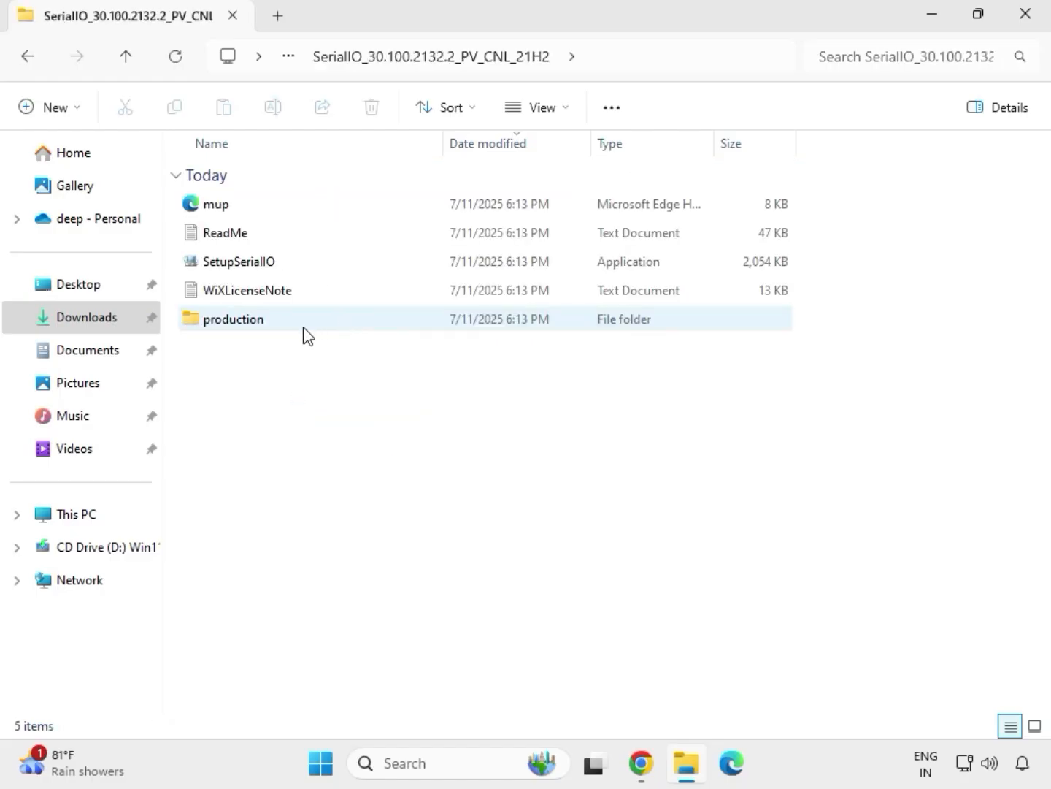
pyautogui.click(263, 267)
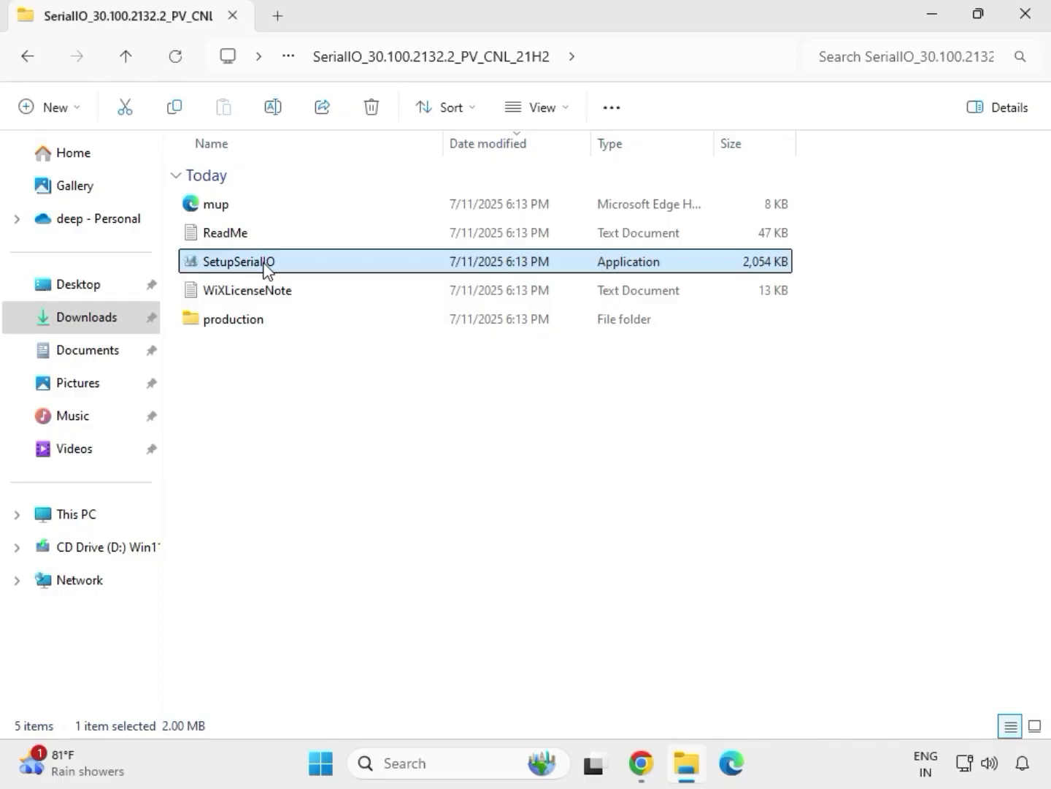
pyautogui.rightClick(263, 265)
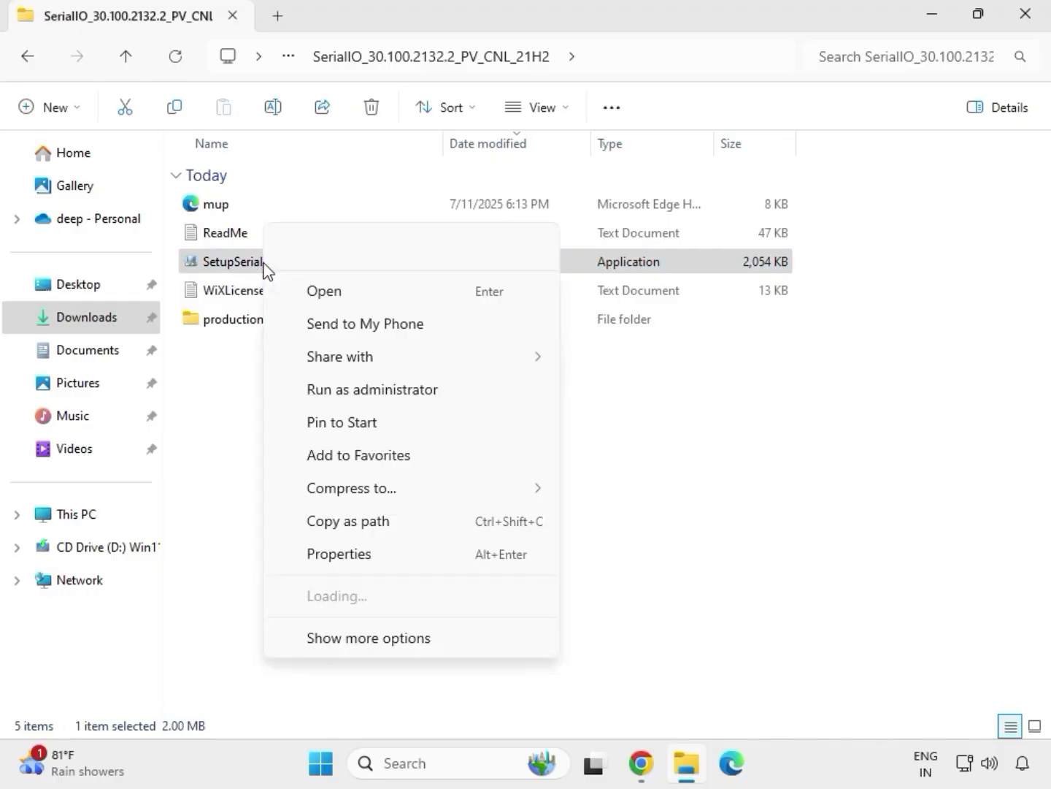
pyautogui.click(365, 393)
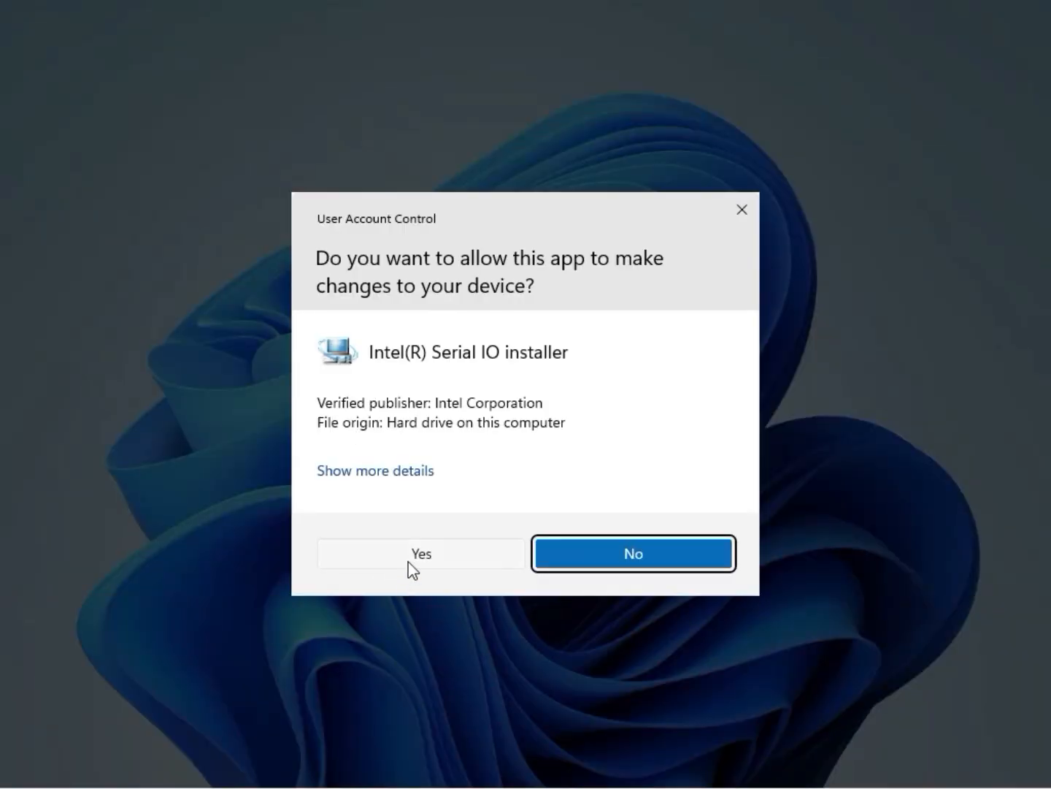
pyautogui.click(414, 562)
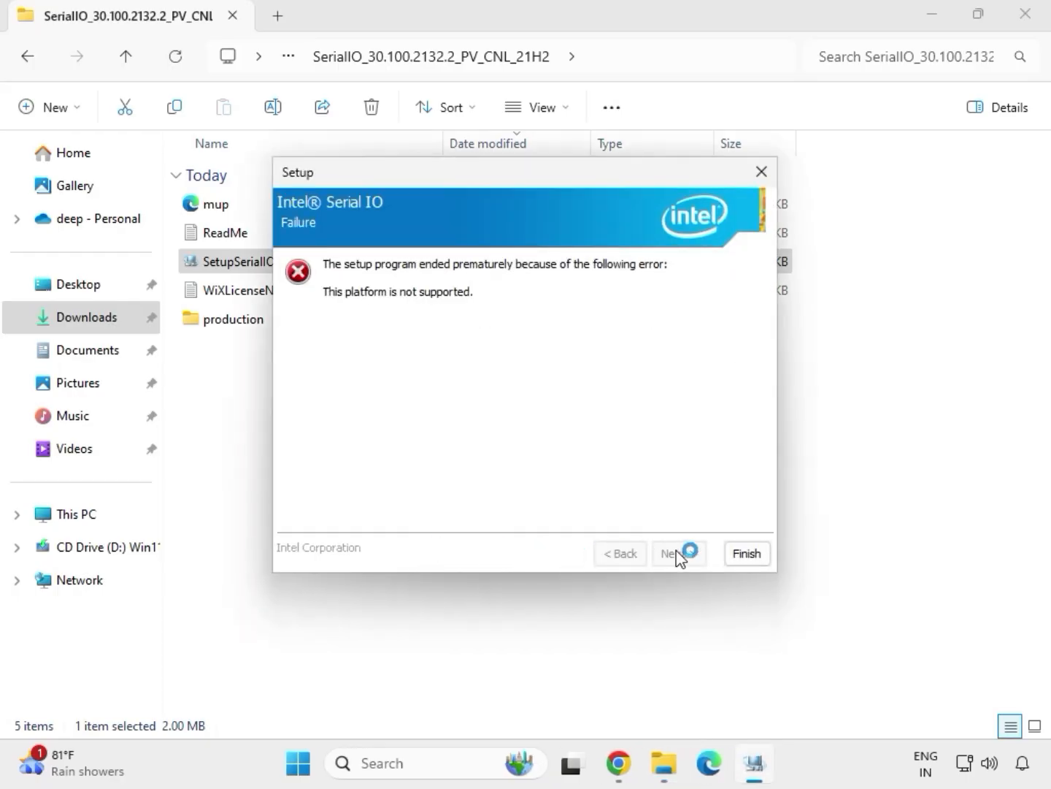
# Step: Close the Intel Serial IO setup and return to the Downloads folder
pyautogui.click(746, 554)
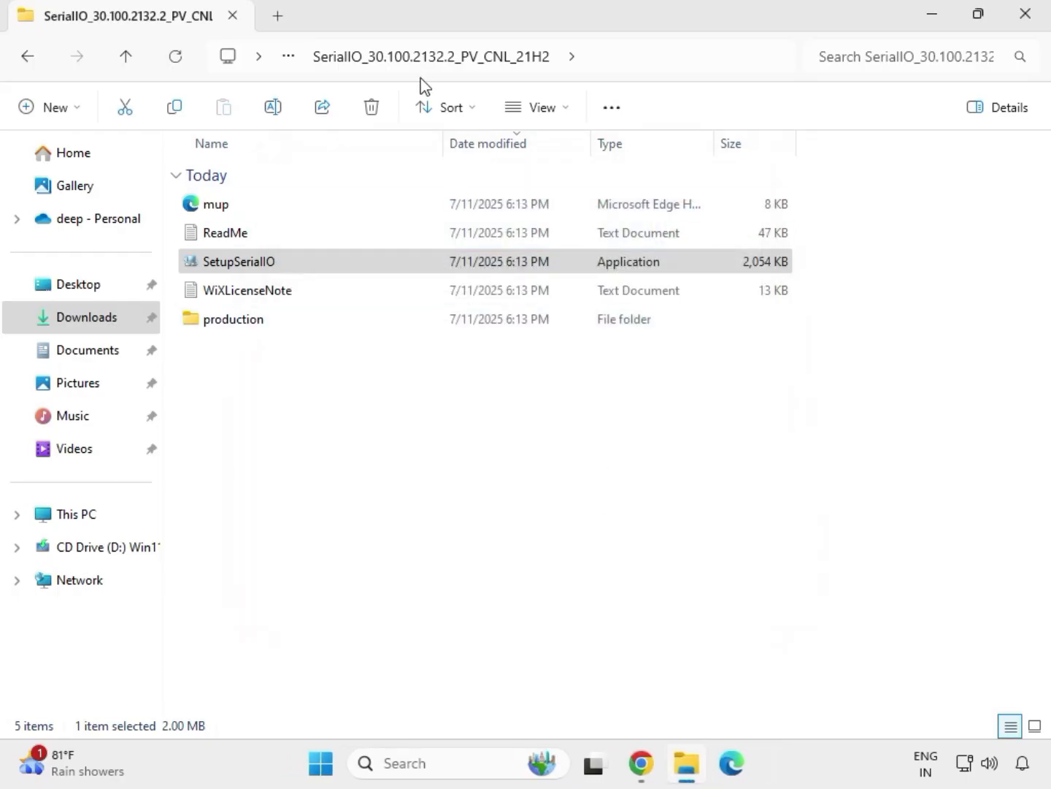
pyautogui.click(33, 62)
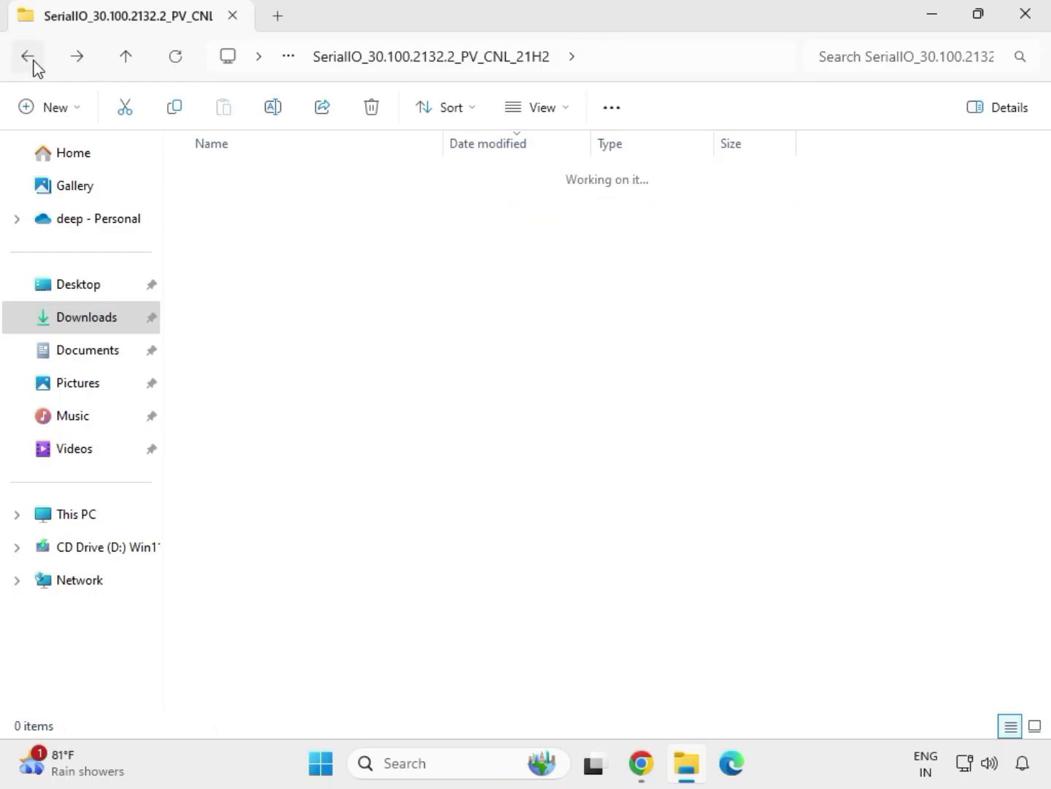
pyautogui.click(32, 61)
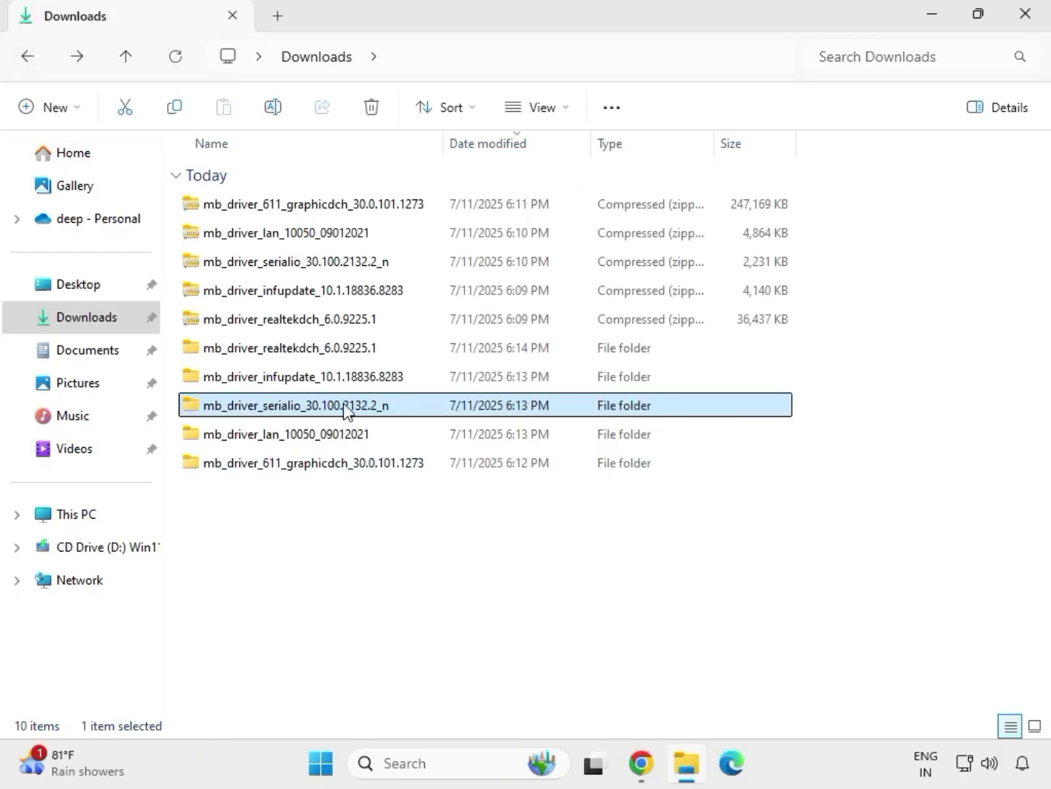
# Step: Run SetupChipset from the extracted mb_driver_infupdate_10.1.18836.8283 folder as administrator and allow it to make changes to the device
pyautogui.click(275, 380)
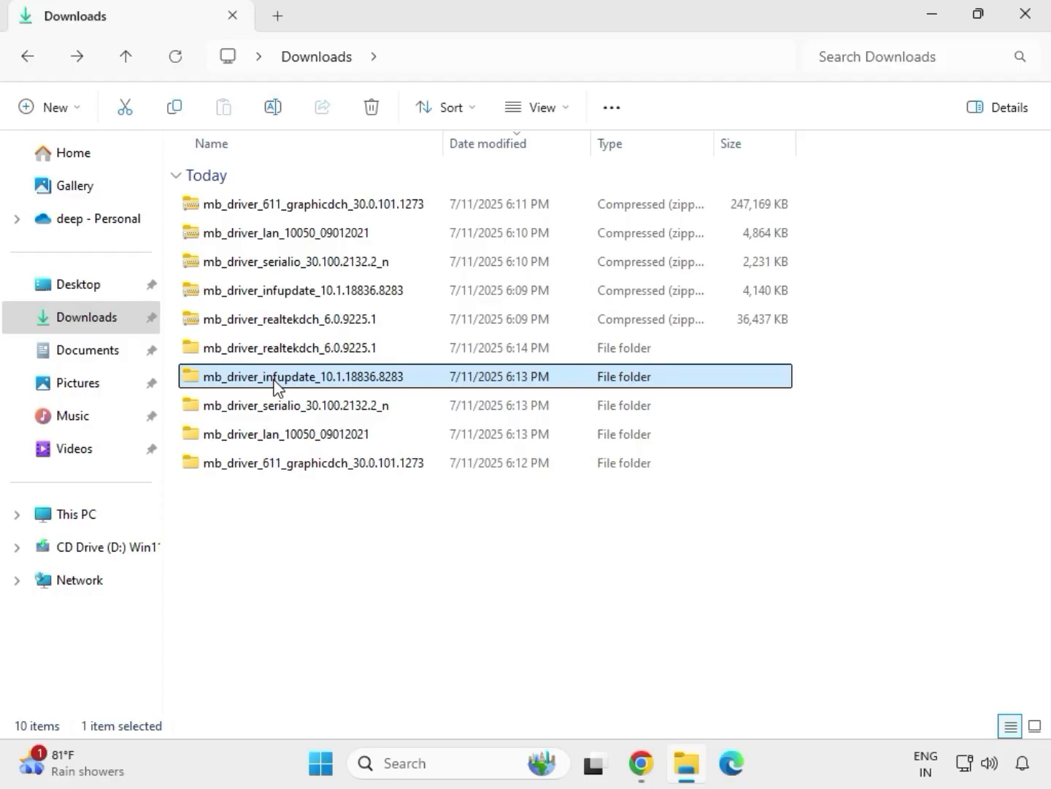
pyautogui.doubleClick(275, 379)
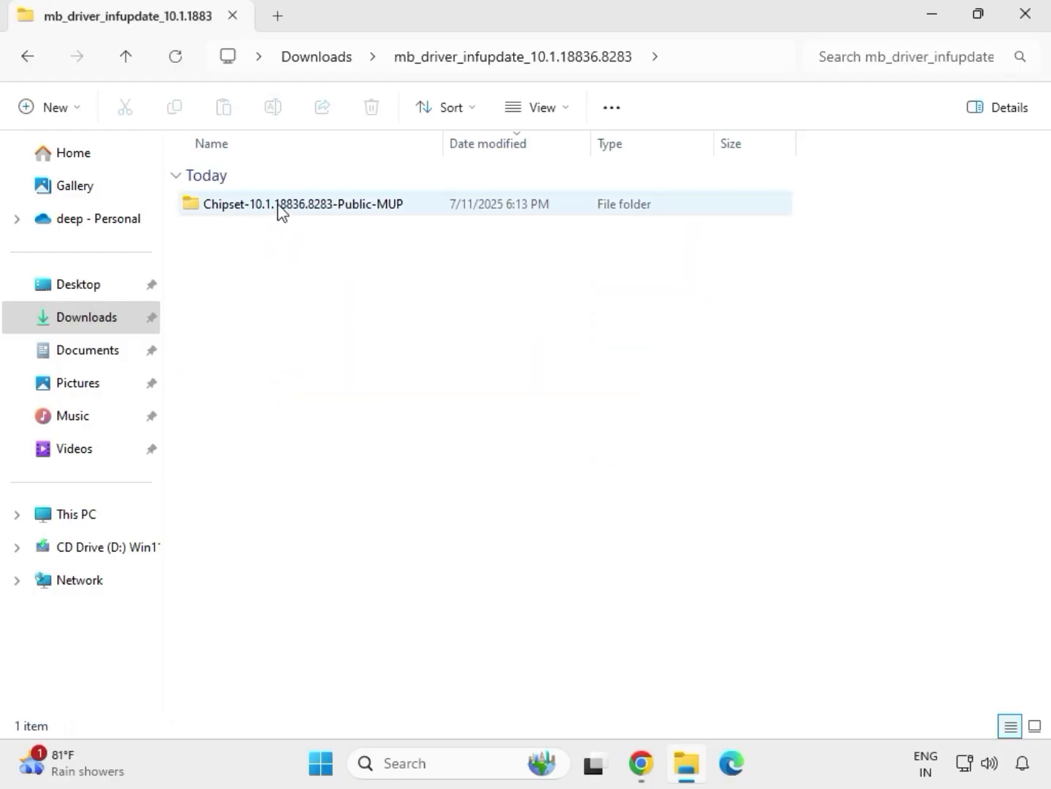
pyautogui.doubleClick(278, 206)
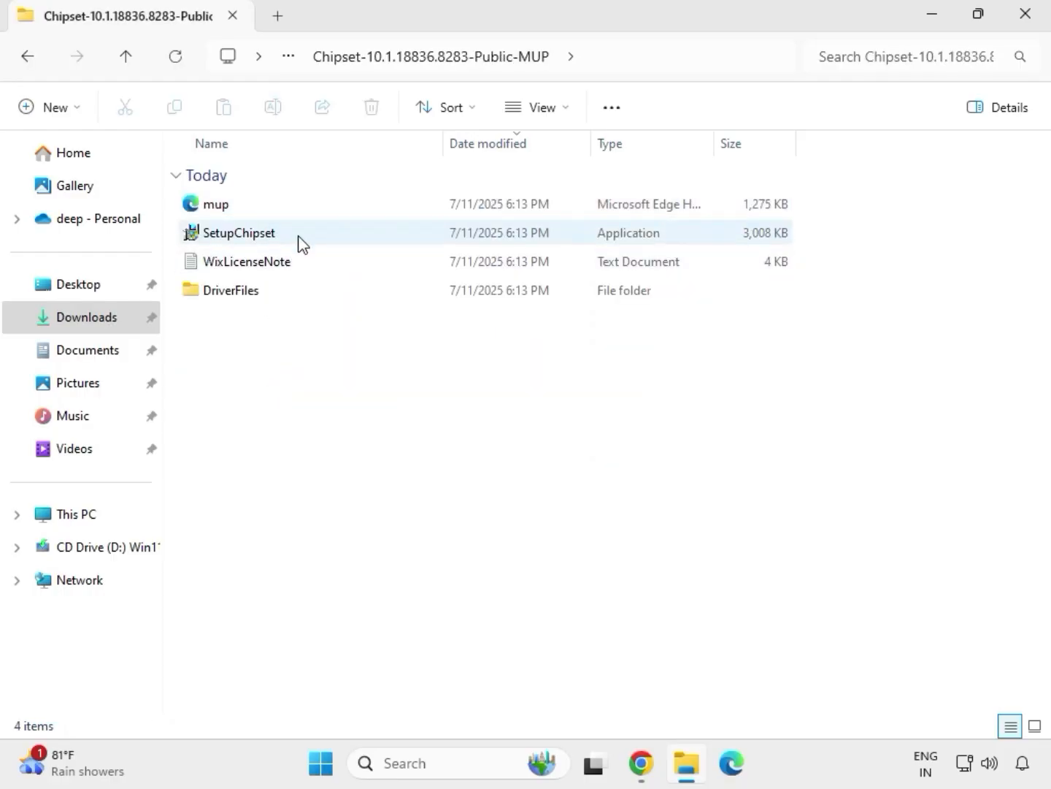
pyautogui.click(299, 238)
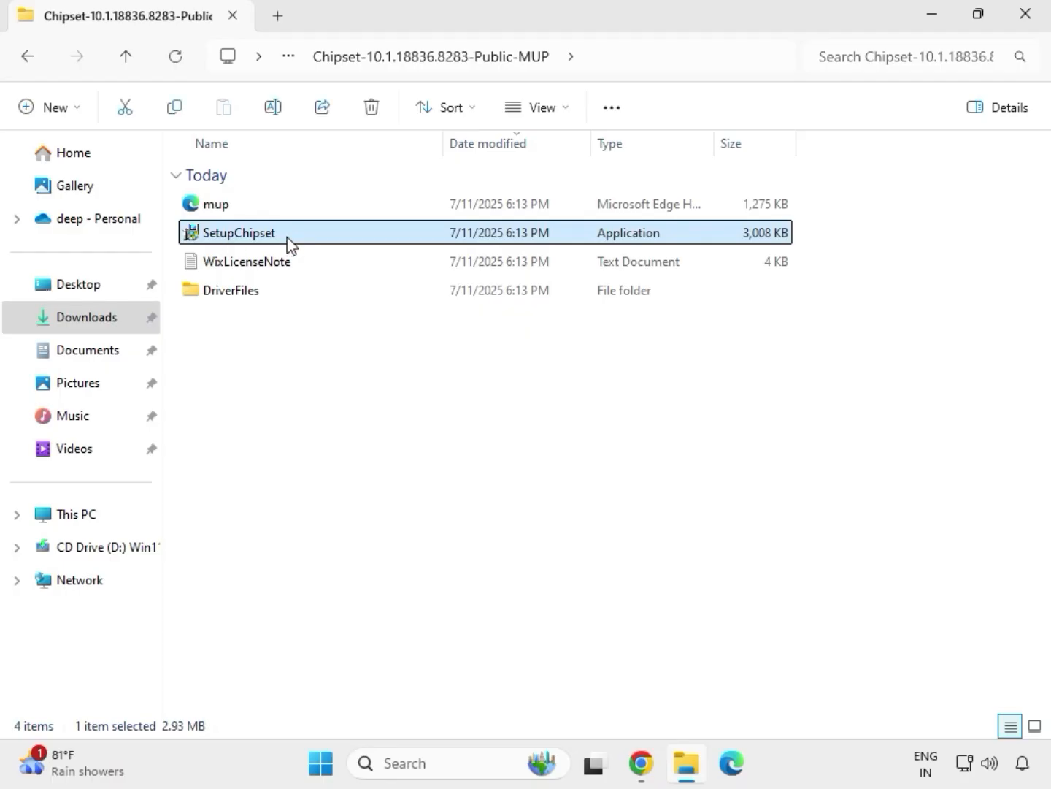
pyautogui.rightClick(291, 240)
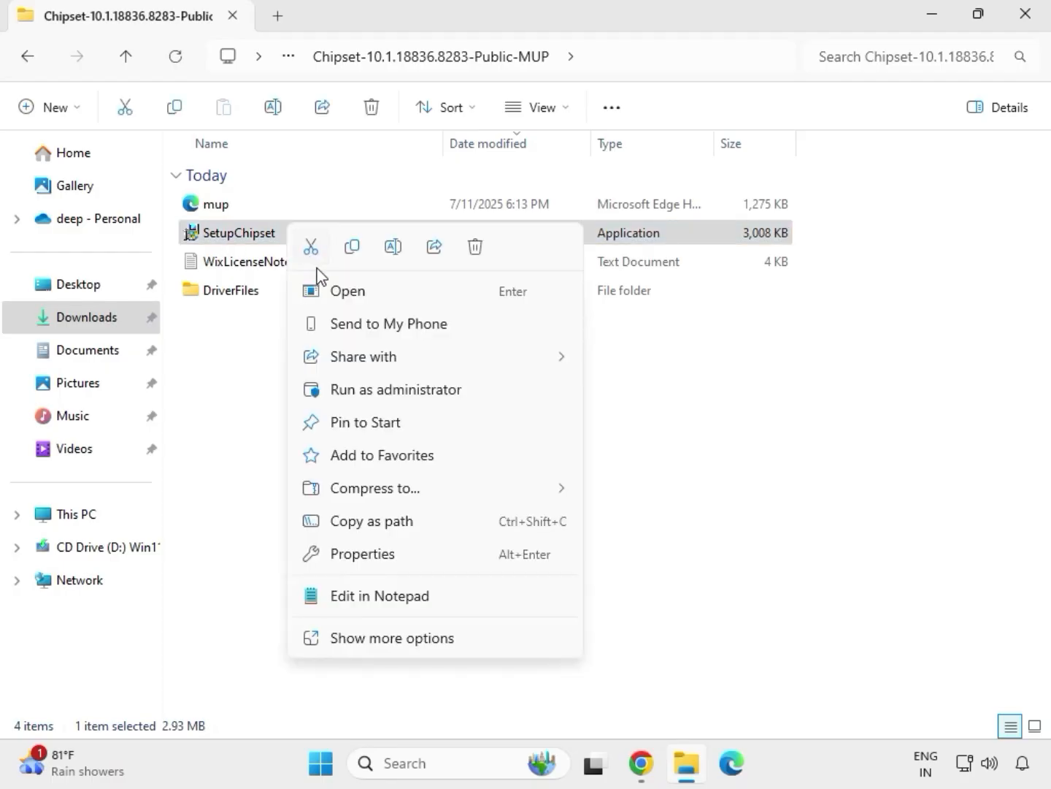
pyautogui.click(371, 381)
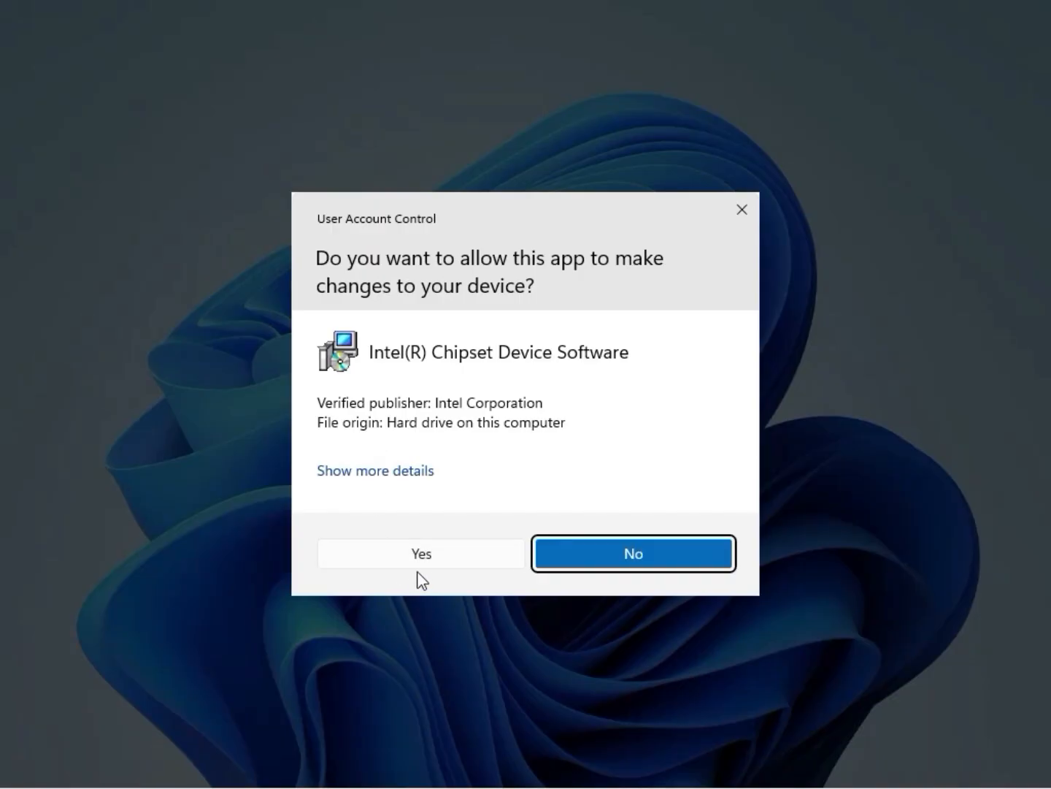
pyautogui.click(418, 567)
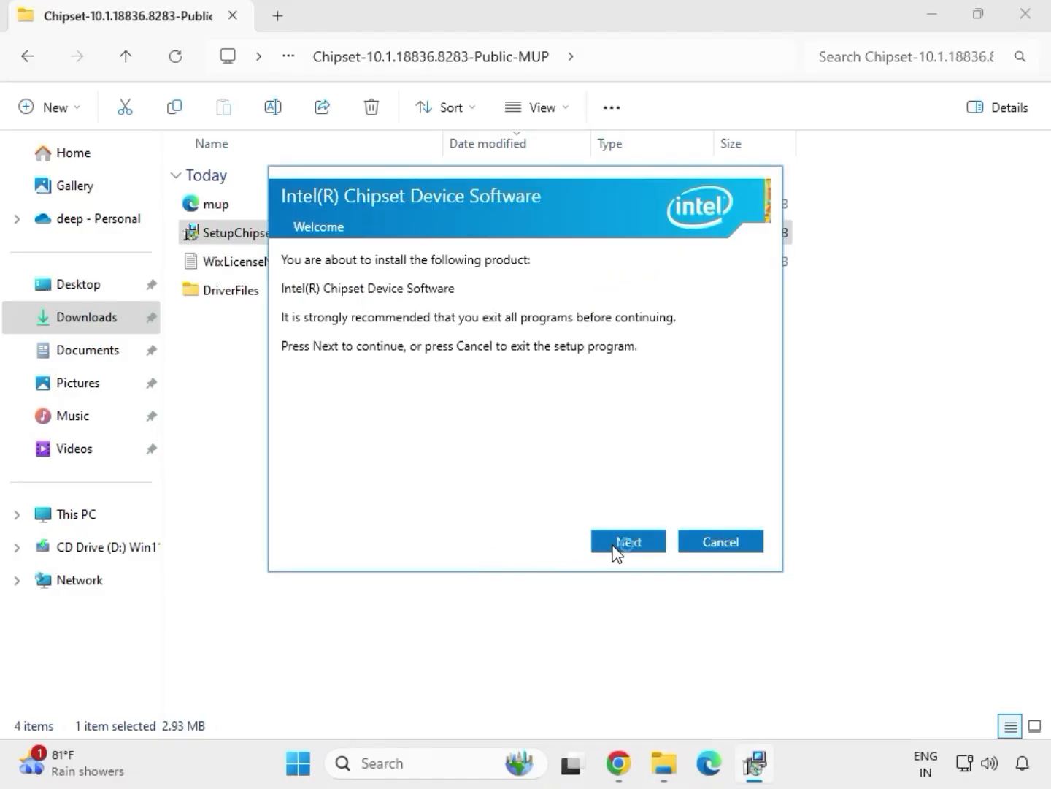
# Step: Start installing the Intel(R) Chipset Device Software past the welcome and readme pages, and close the installer
pyautogui.click(615, 549)
pyautogui.click(613, 545)
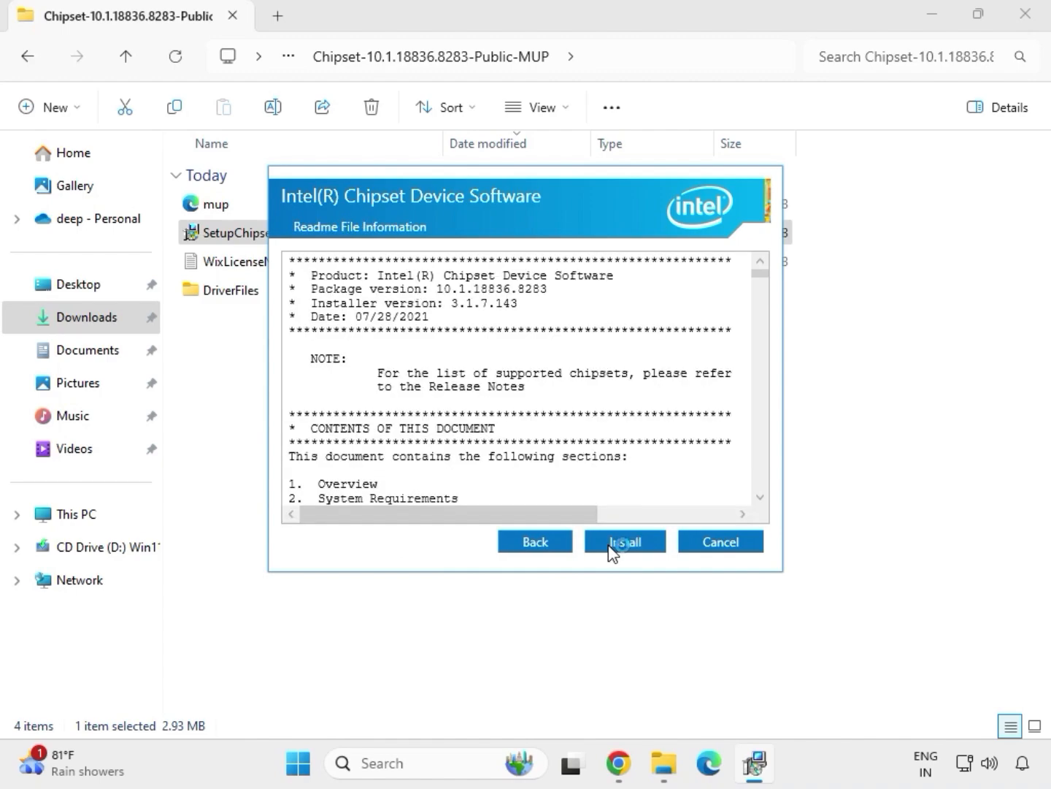
pyautogui.click(643, 543)
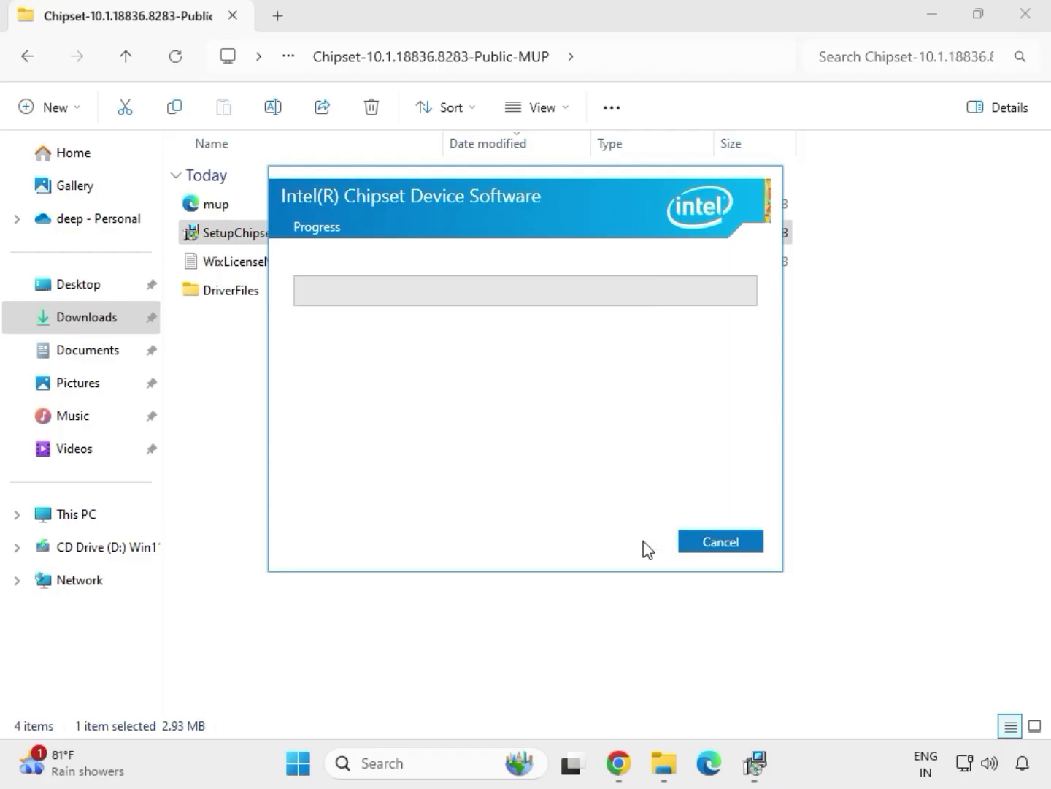
pyautogui.click(711, 548)
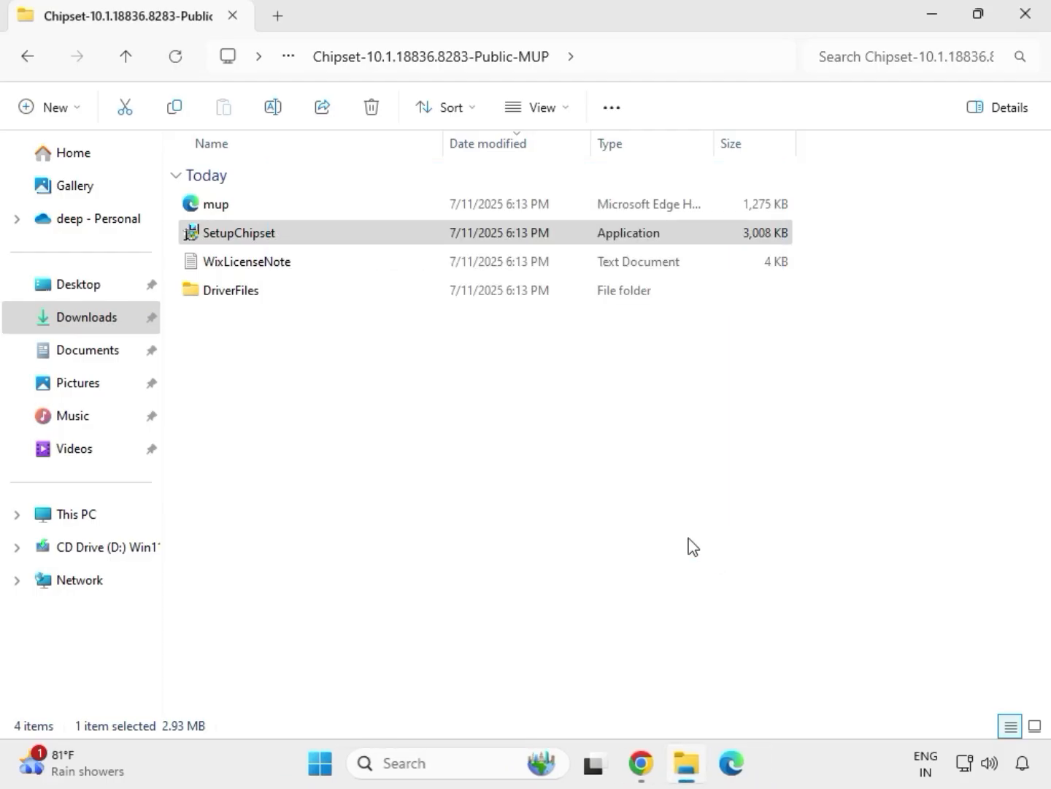
# Step: Look into the extracted mb_driver_realtekdch_6.0.9225.1 folder in Downloads and go back to the Downloads folder
pyautogui.hotkey('alt', 'Up')
pyautogui.hotkey('alt', 'Up')
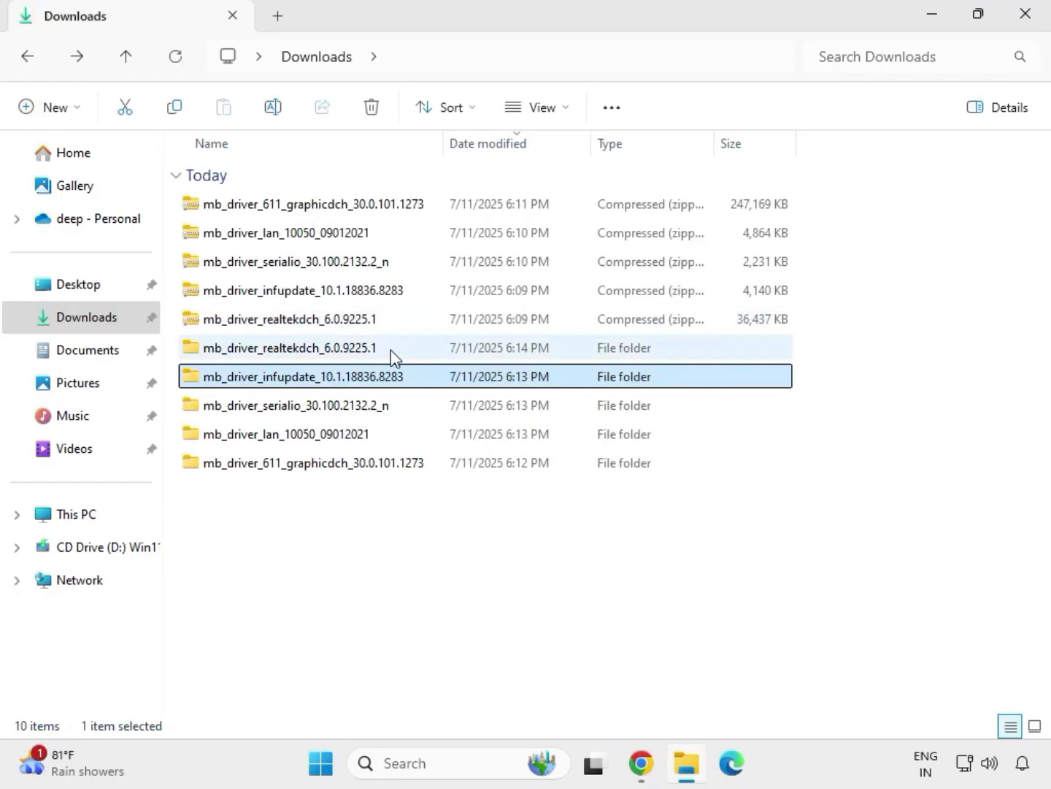
pyautogui.doubleClick(392, 350)
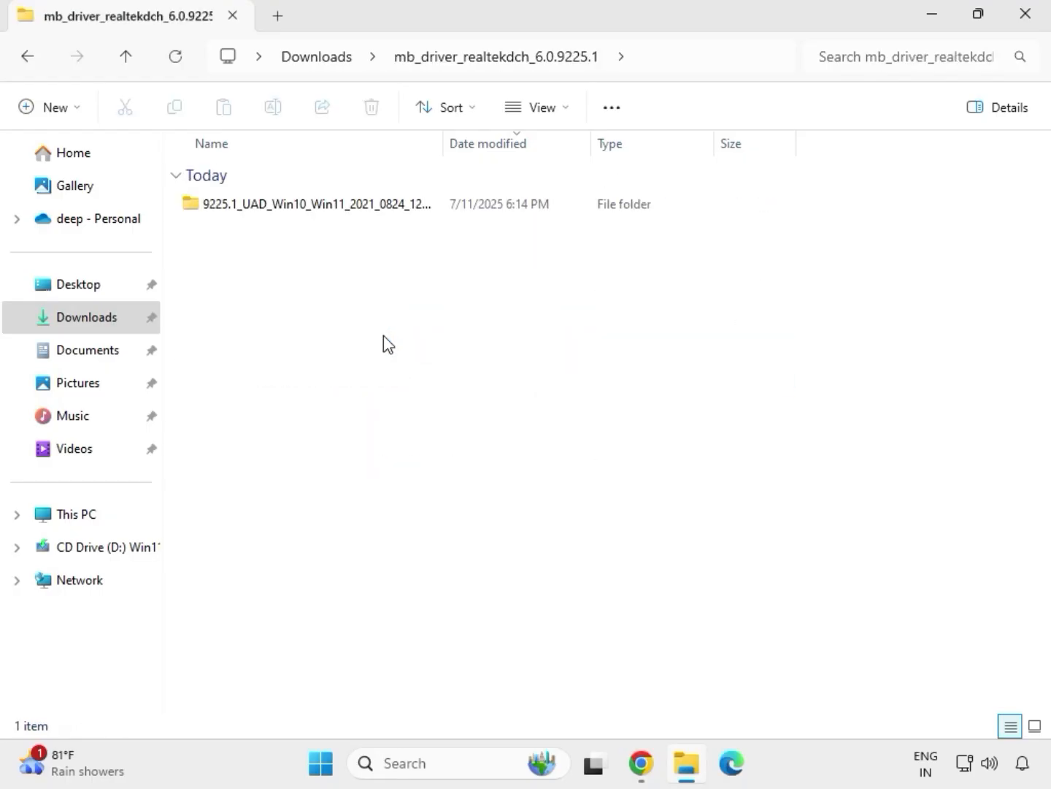
pyautogui.click(327, 65)
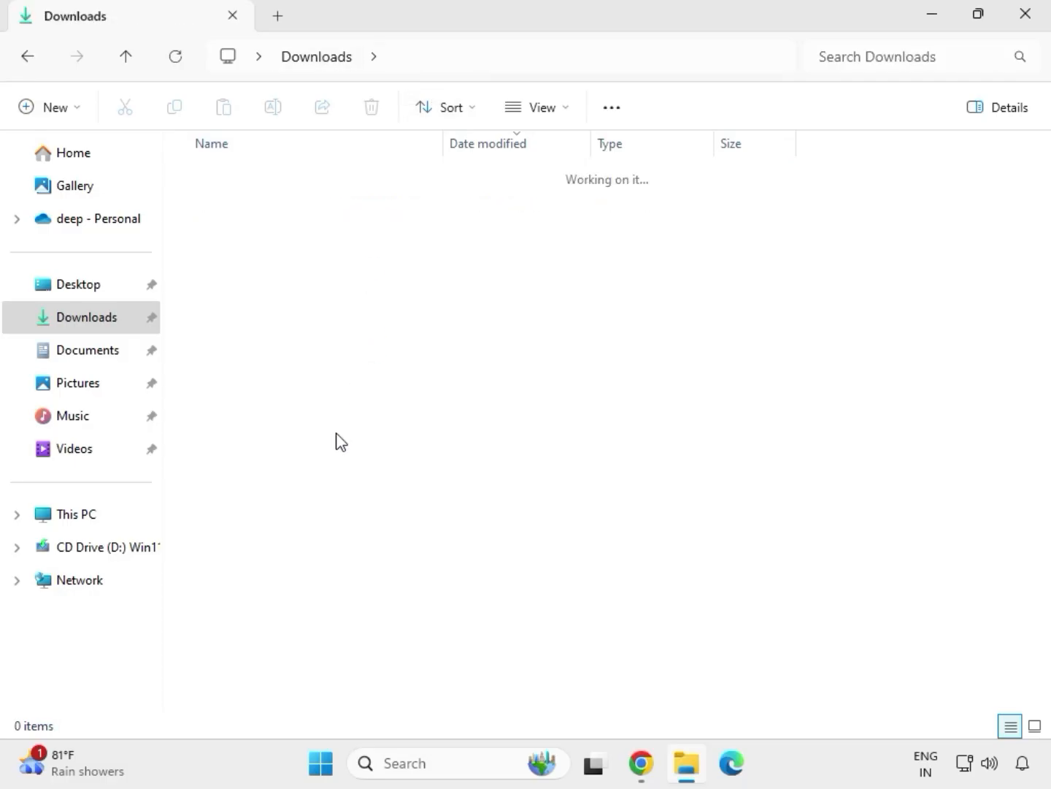
# Step: Run the installer from the extracted mb_driver_611_graphicdch_30.0.101.1273 folder as administrator and allow it to make changes to the device
pyautogui.click(301, 470)
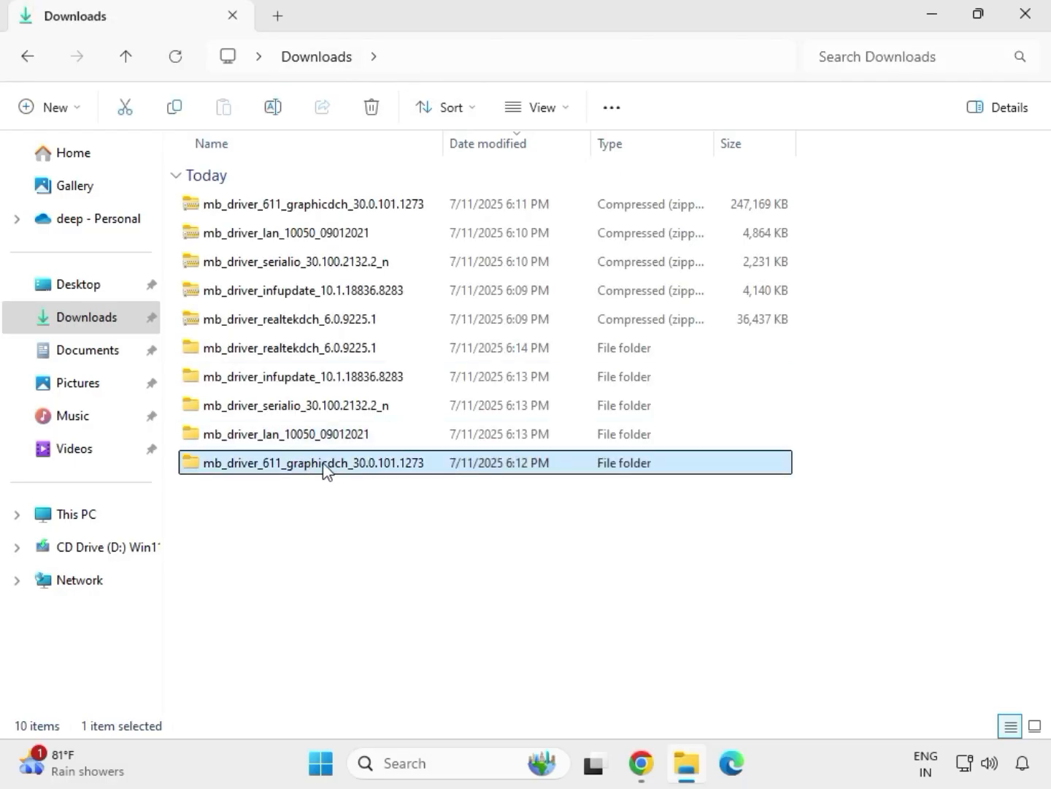
pyautogui.doubleClick(325, 470)
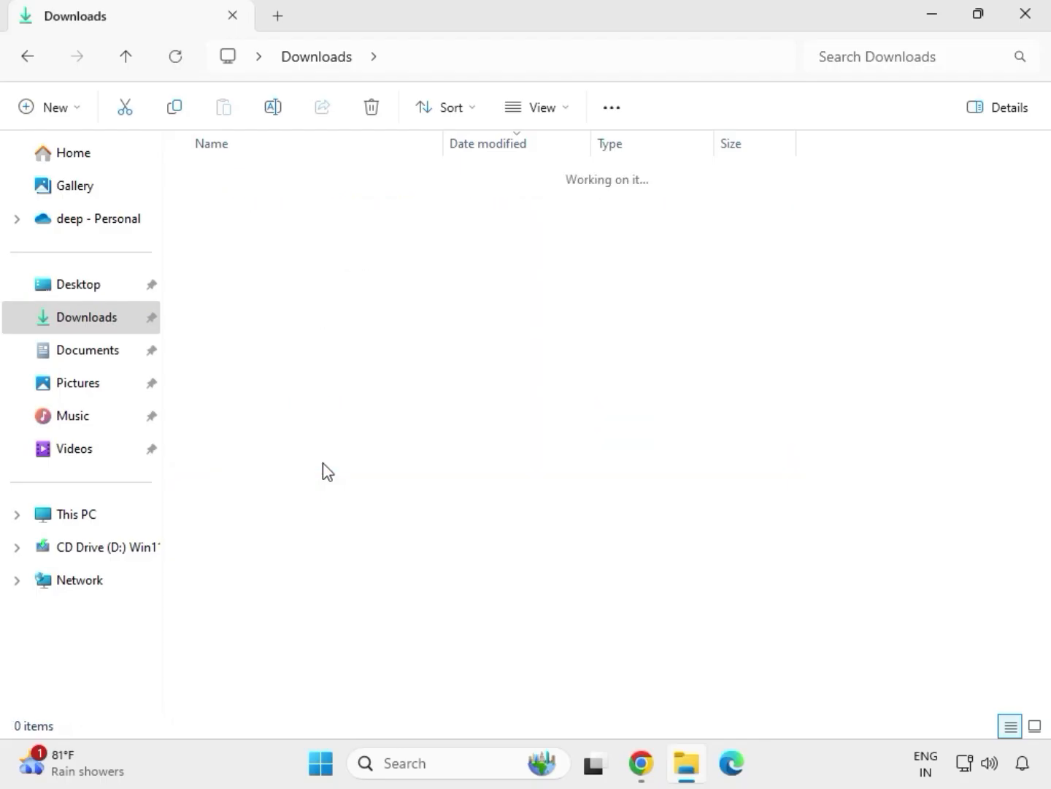
pyautogui.click(291, 211)
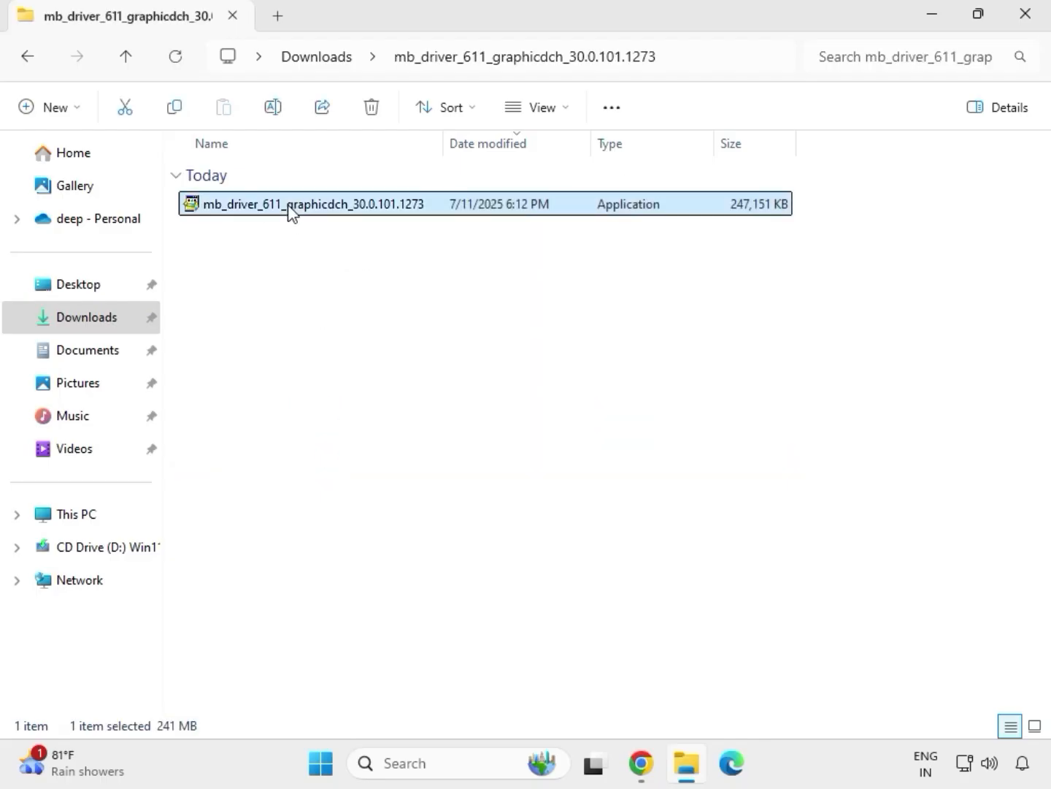
pyautogui.rightClick(289, 207)
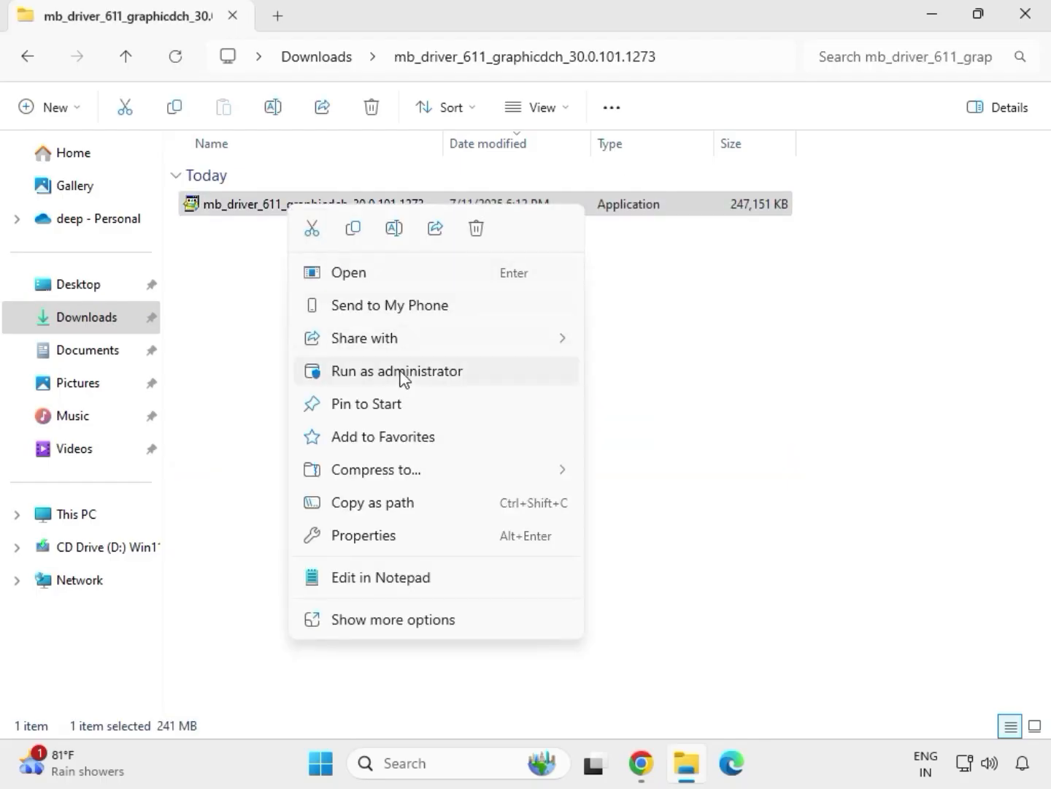
pyautogui.click(402, 373)
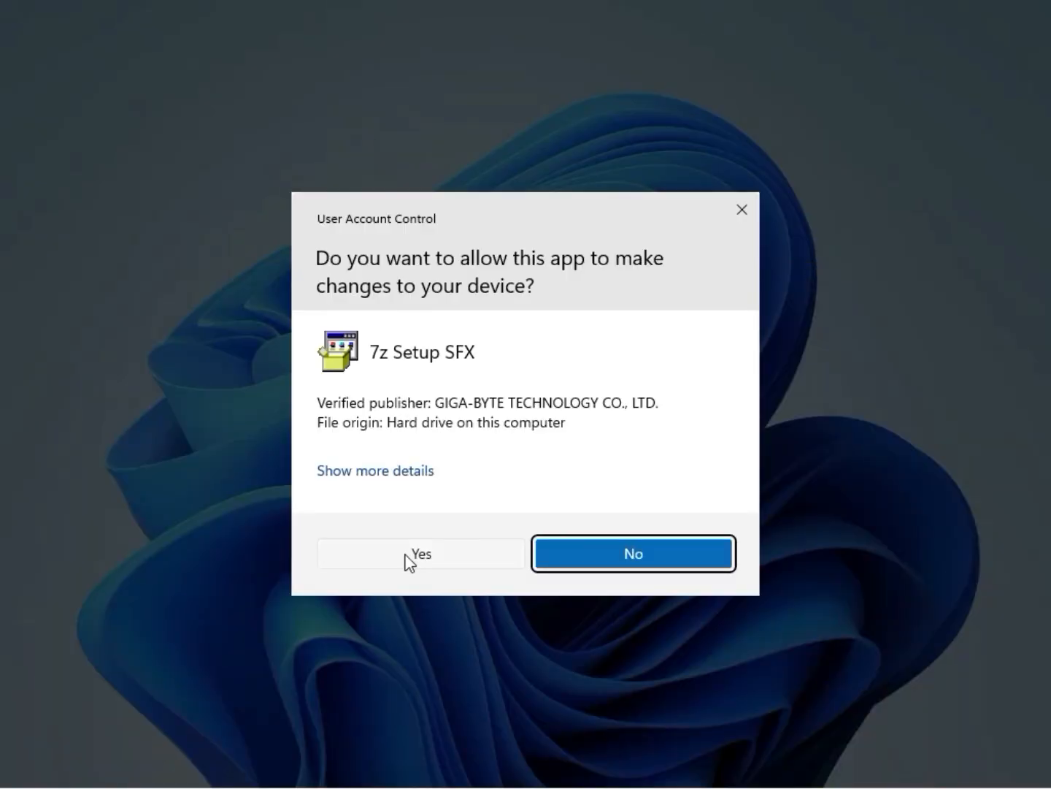
pyautogui.click(404, 556)
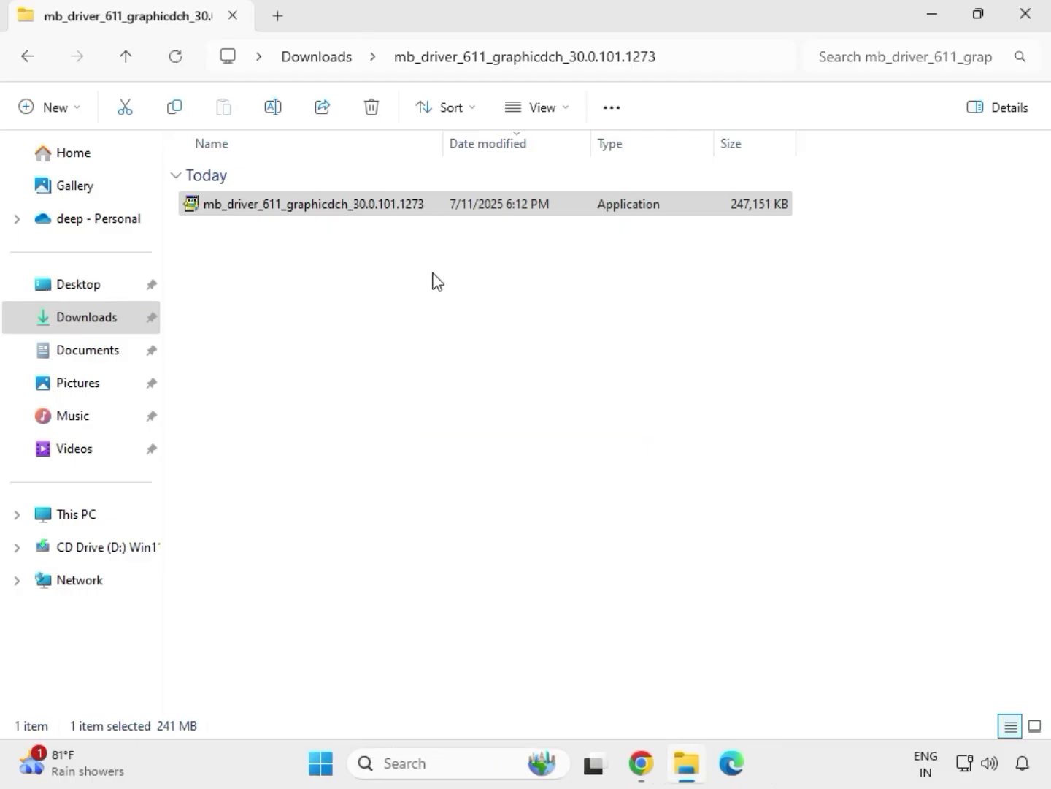
# Step: Run the Setup application as administrator from the 9225.1_UAD_Win10_Win11_2021_0824_123850_WHQL_1458 folder inside mb_driver_realtekdch_6.0.9225.1 in Downloads
pyautogui.click(328, 57)
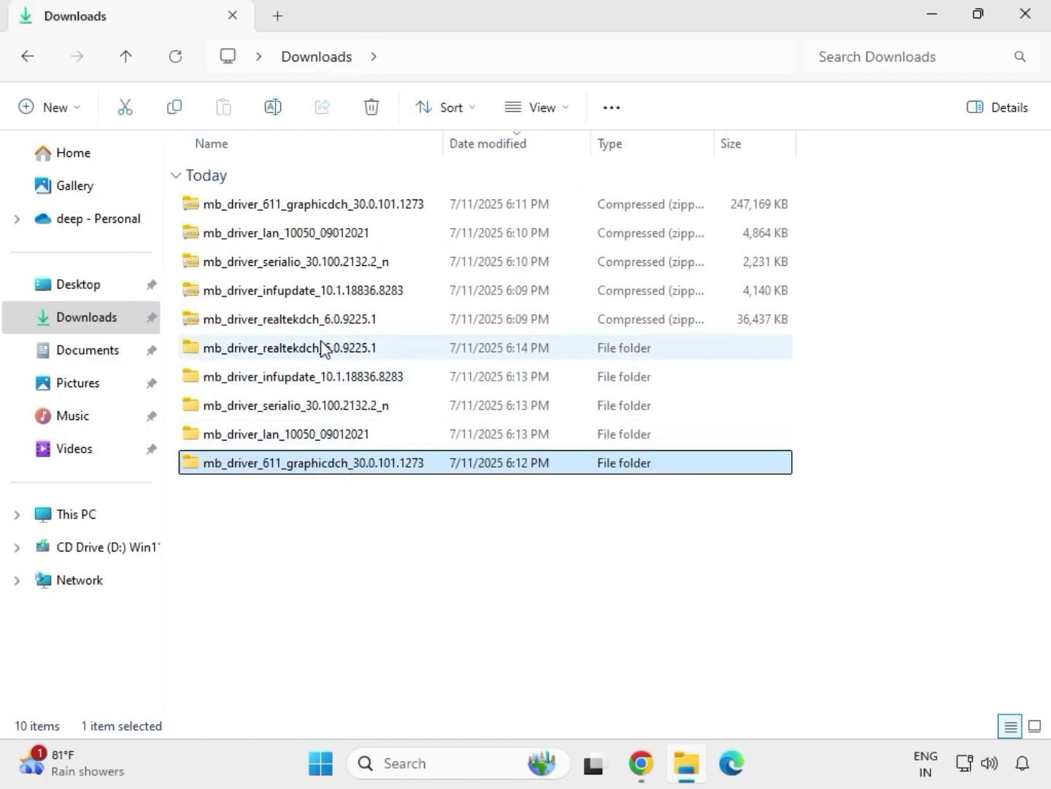
pyautogui.click(324, 349)
pyautogui.doubleClick(324, 349)
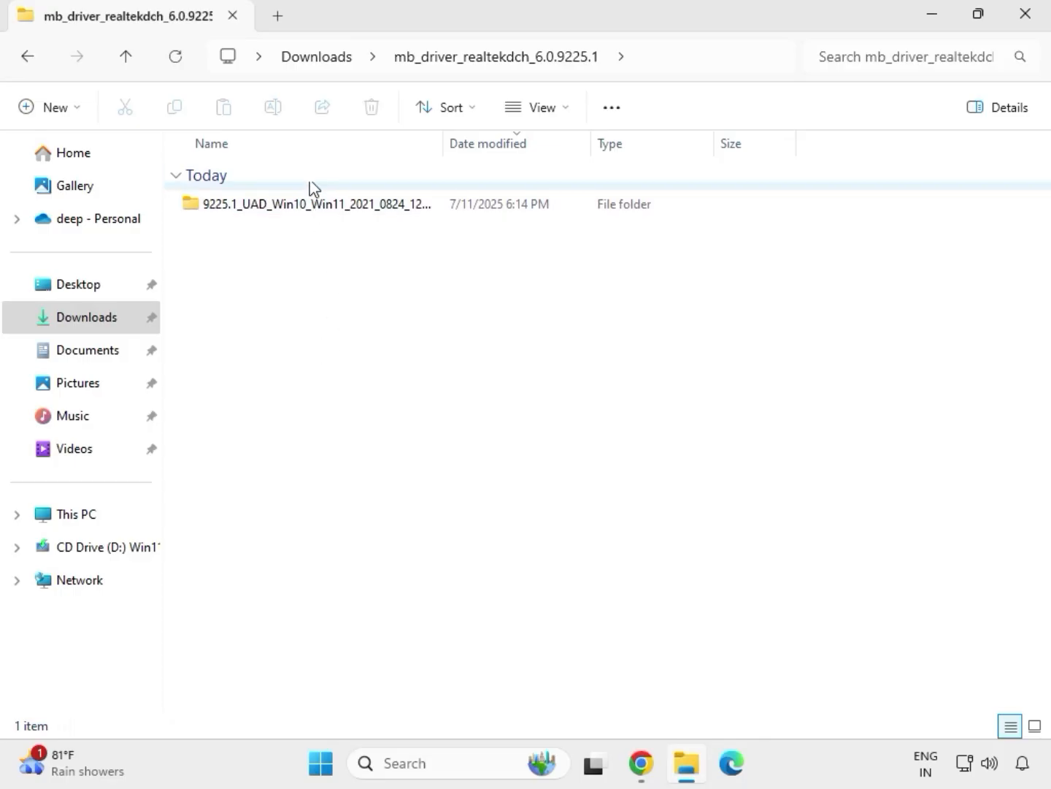
pyautogui.doubleClick(306, 204)
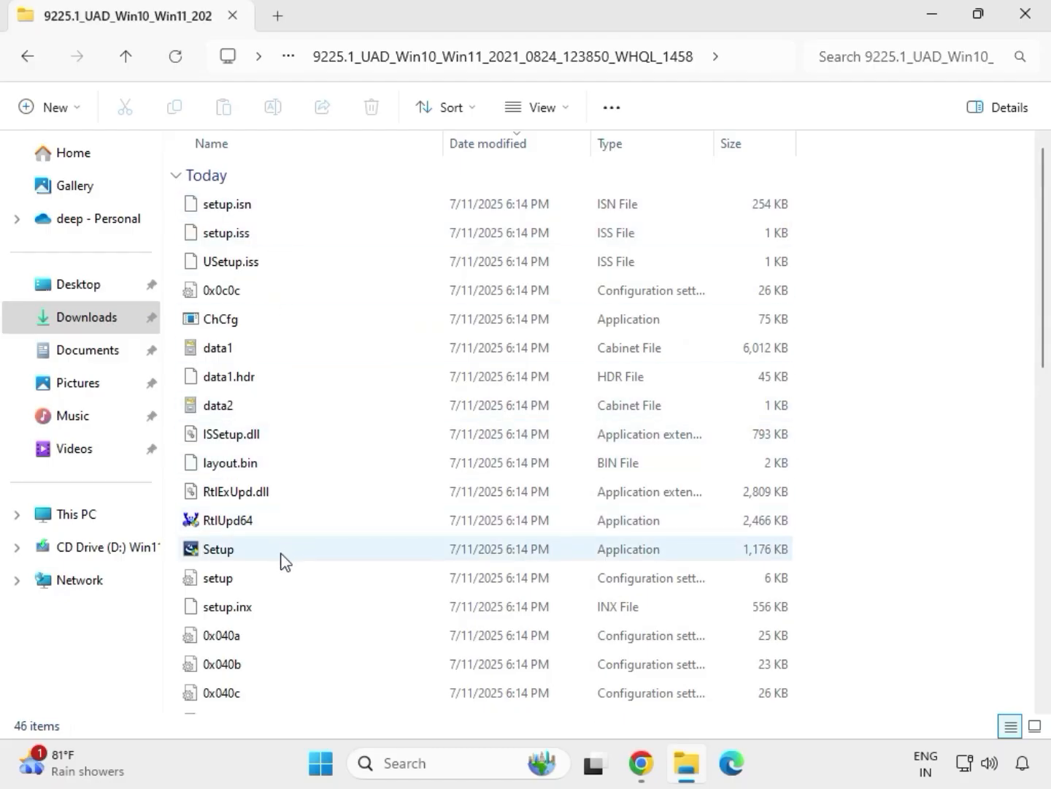
pyautogui.click(220, 555)
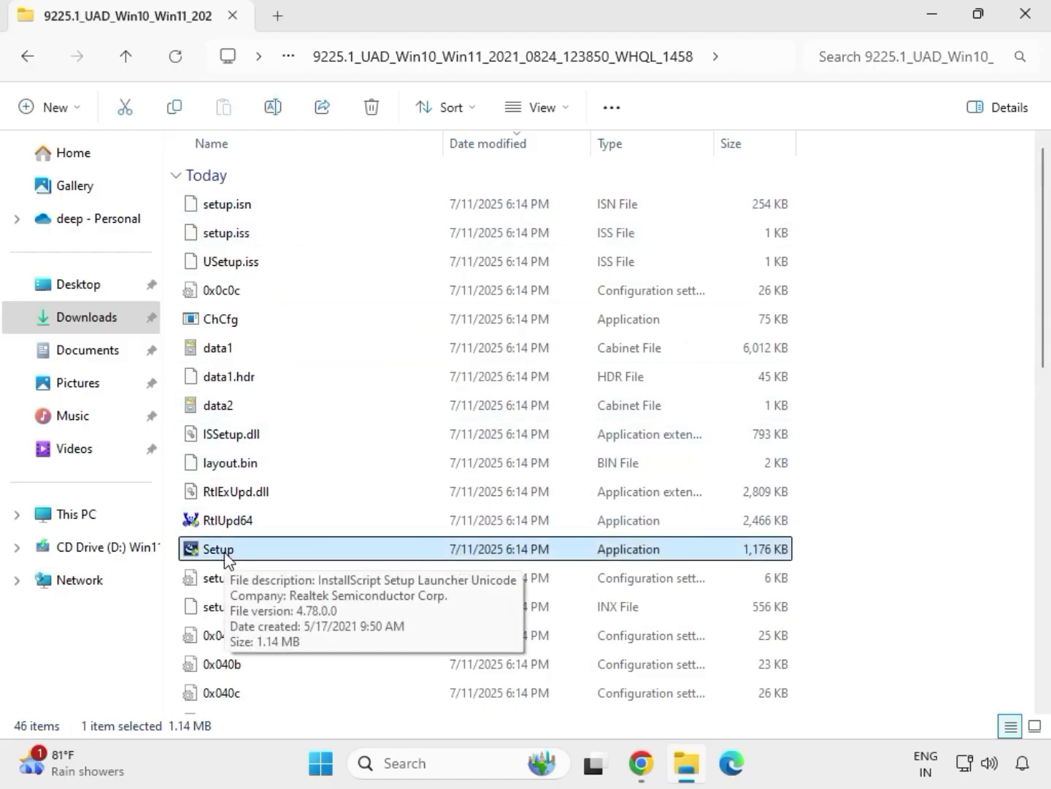
pyautogui.rightClick(241, 557)
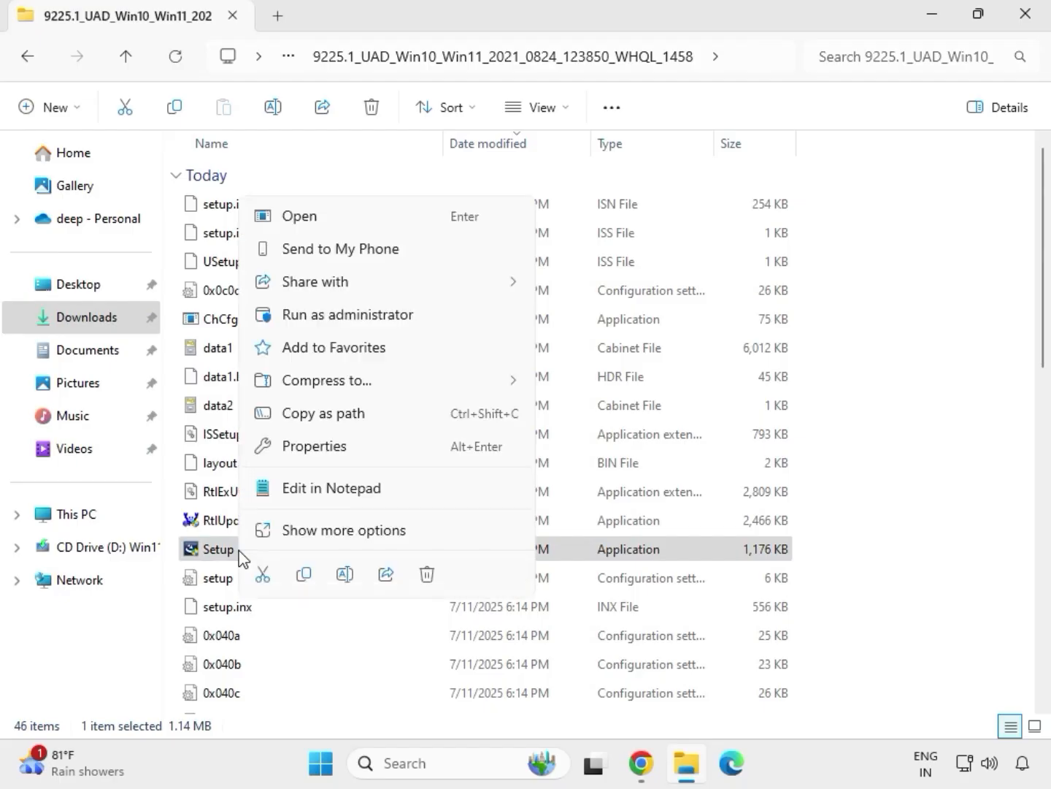
pyautogui.click(319, 318)
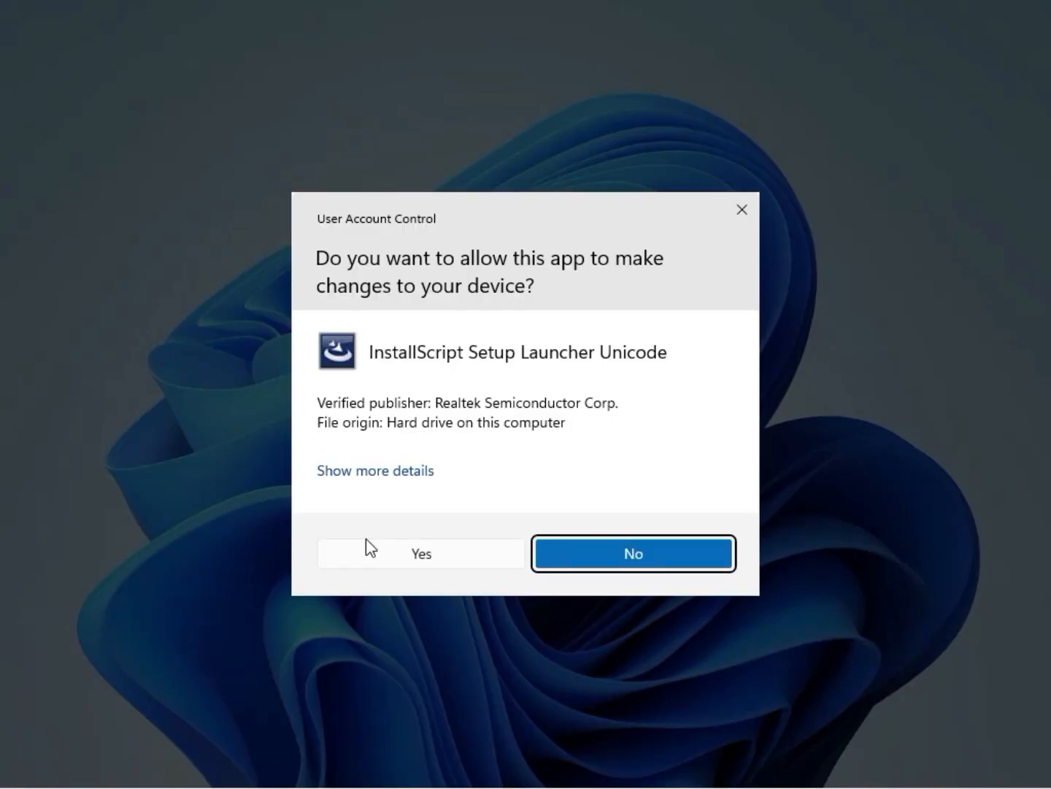
# Step: Allow the Realtek setup to make changes and complete the Realtek Audio Driver 6.0.9225.1 wizard without restarting the computer
pyautogui.click(378, 555)
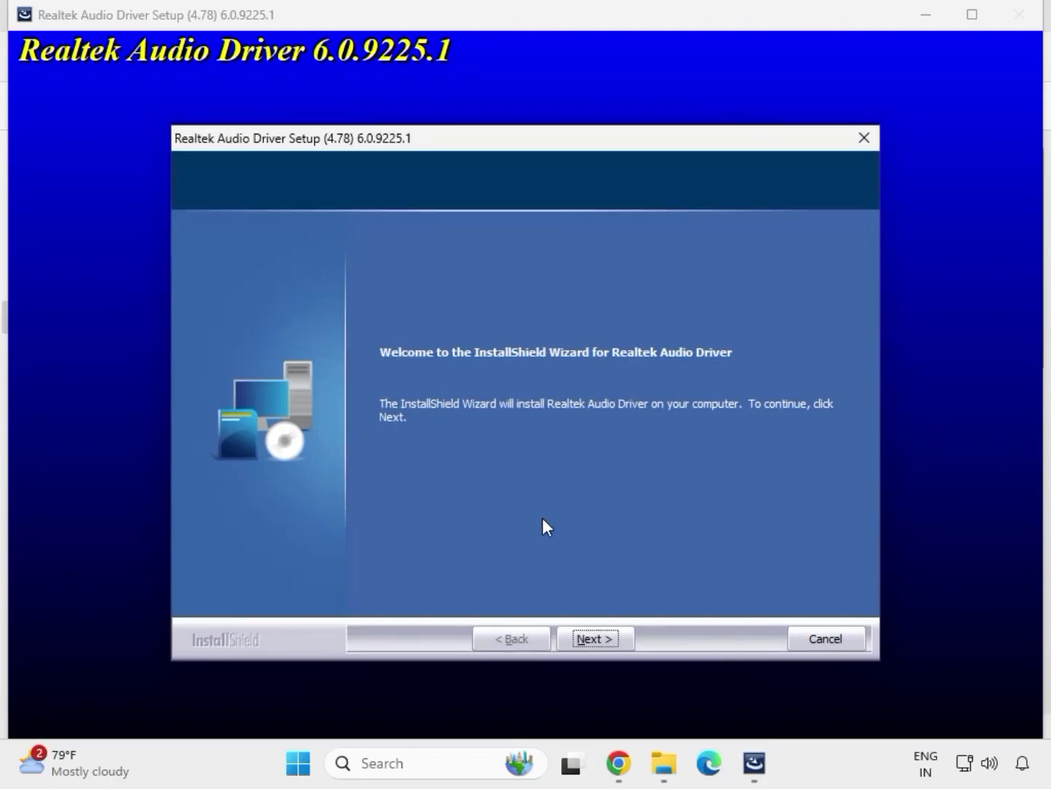
pyautogui.click(595, 634)
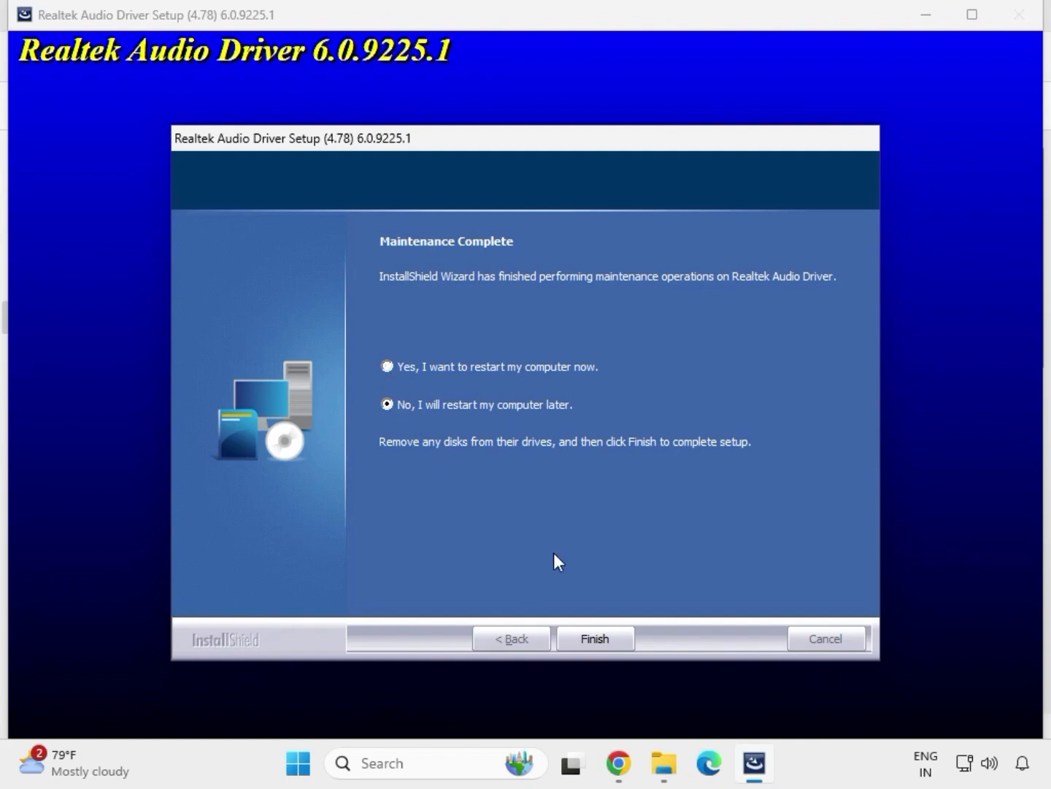
pyautogui.click(594, 638)
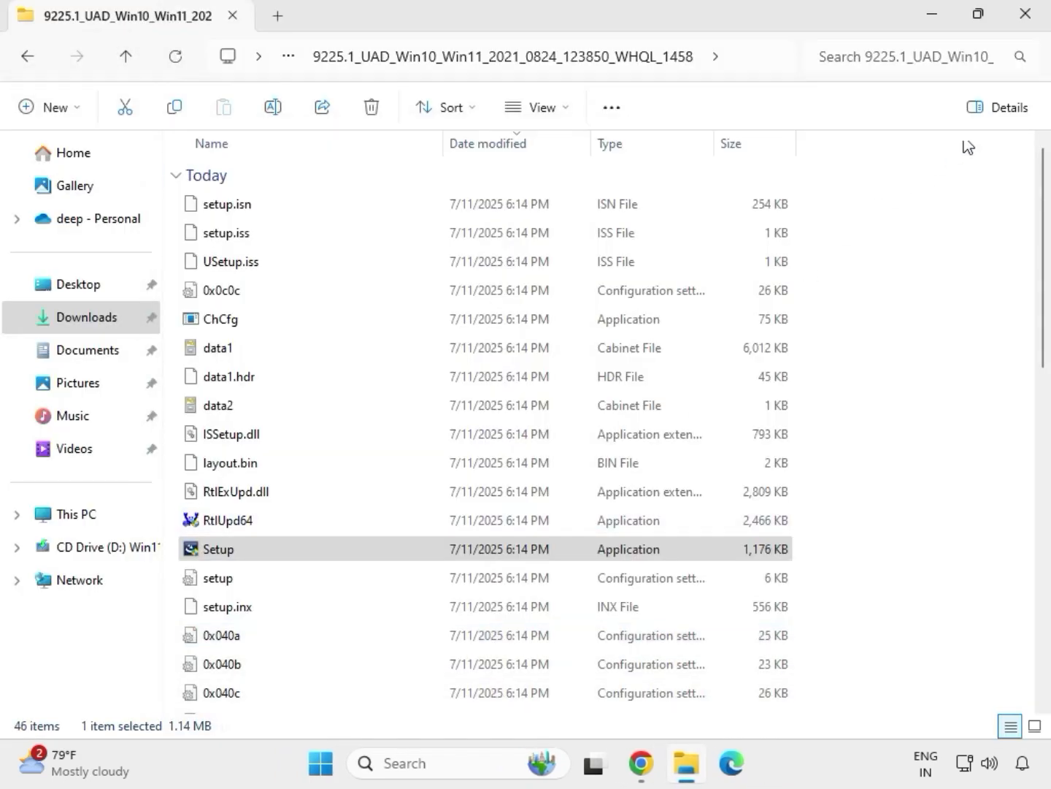